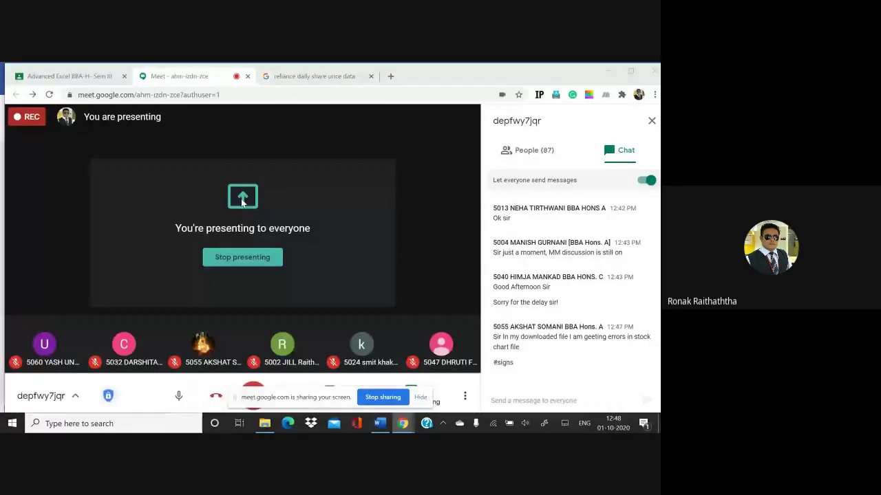
Switch from Google Meet to the Advanced Excel folder window with Alt+Tab.
{"action": "key", "text": "alt+Tab"}
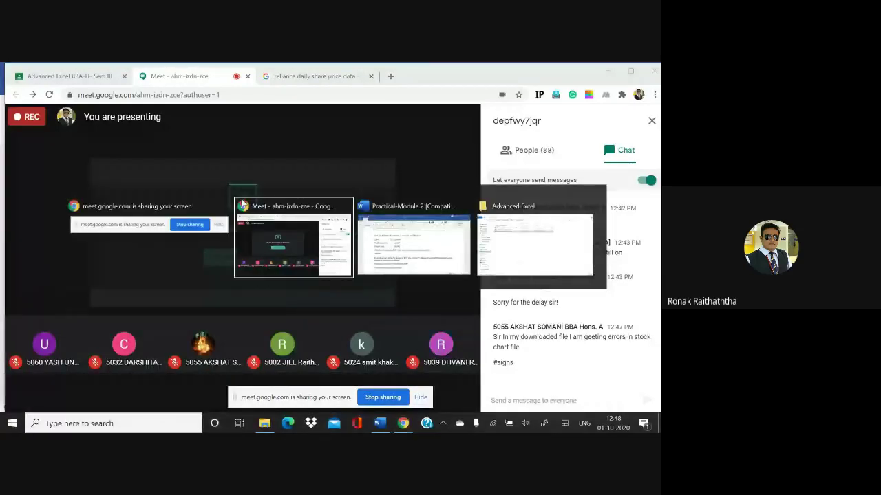
{"action": "key", "text": "Tab"}
{"action": "key", "text": "Tab"}
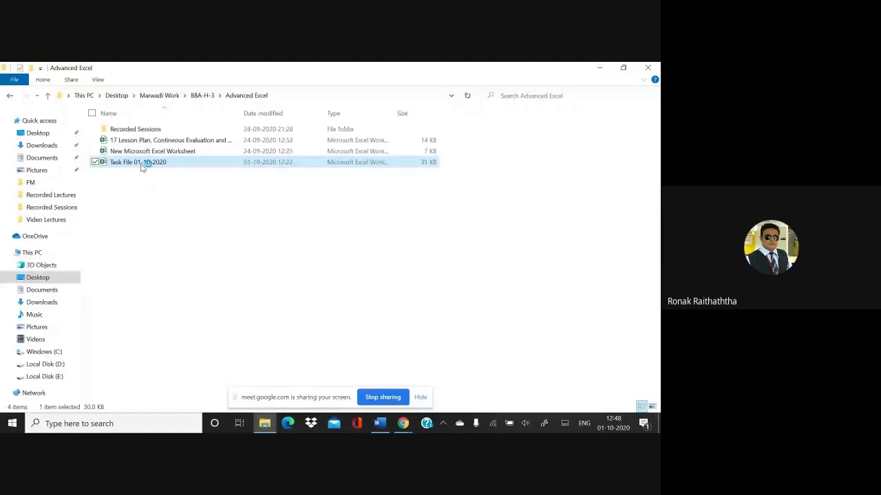
Open Task File 01-10-2020 from the Advanced Excel folder in Excel.
{"action": "double_click", "coordinate": [142, 164]}
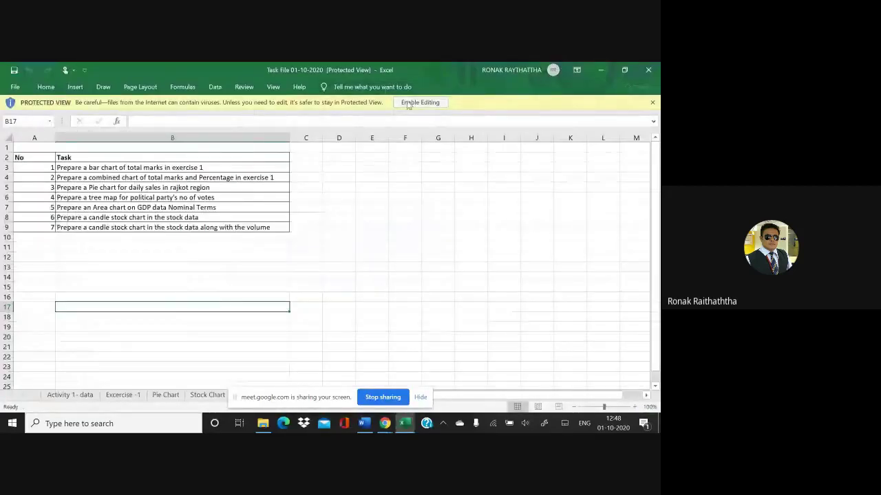
Enable editing on Task File 01-10-2020 to leave Protected View.
{"action": "left_click", "coordinate": [408, 104]}
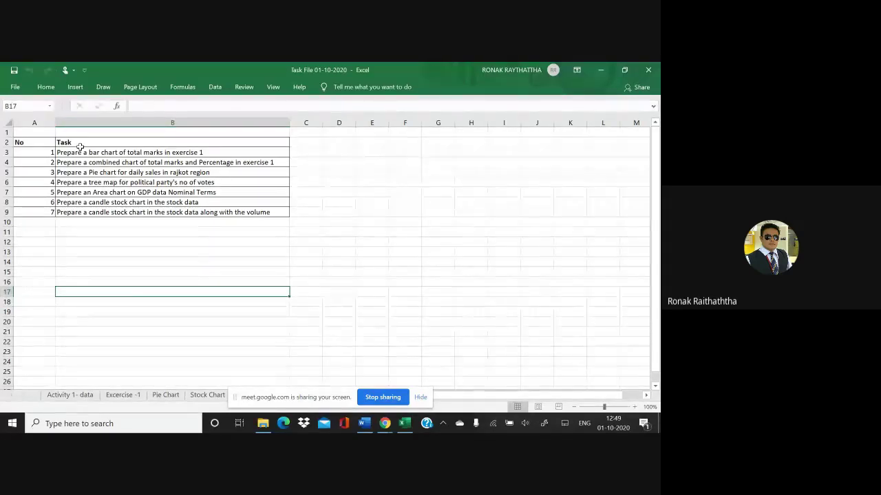
Search for Magnifier in the taskbar search box and launch it.
{"action": "left_click", "coordinate": [97, 422]}
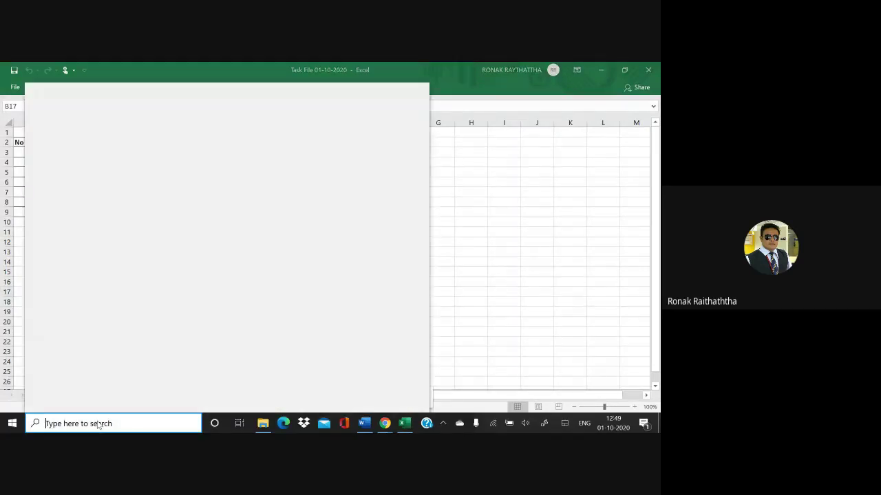
{"action": "type", "text": "mani"}
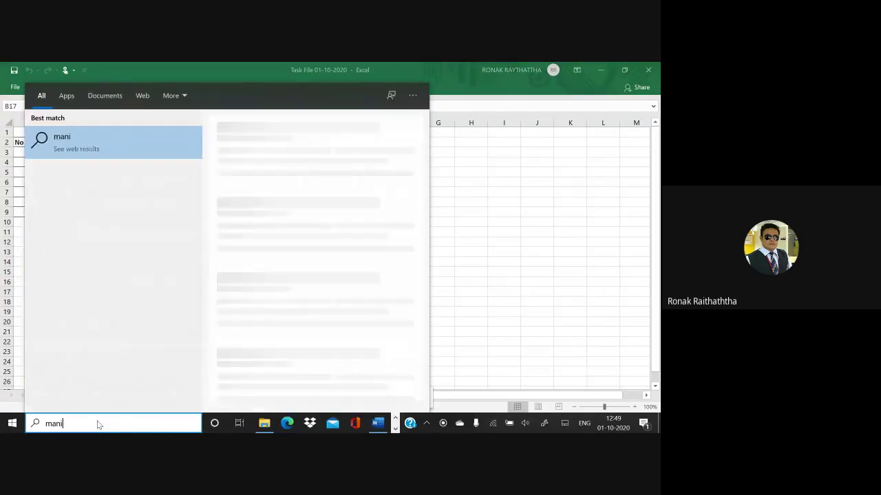
{"action": "key", "text": "BackSpace"}
{"action": "key", "text": "BackSpace"}
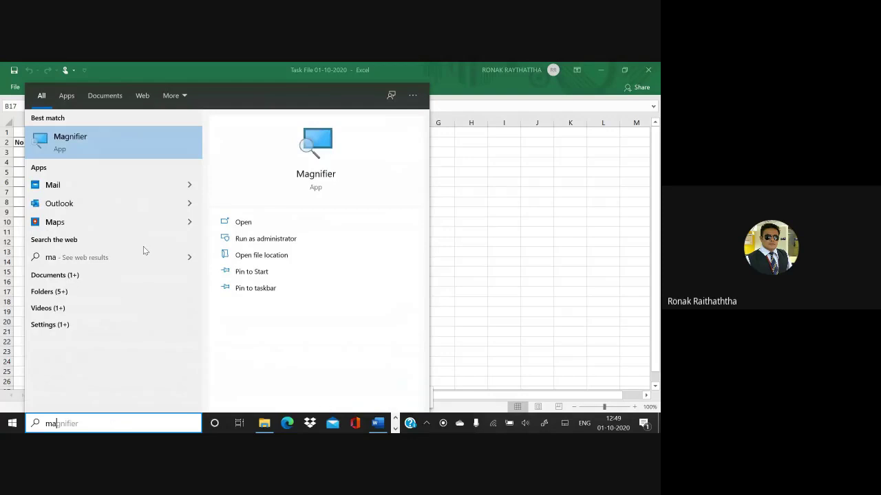
{"action": "key", "text": "Return"}
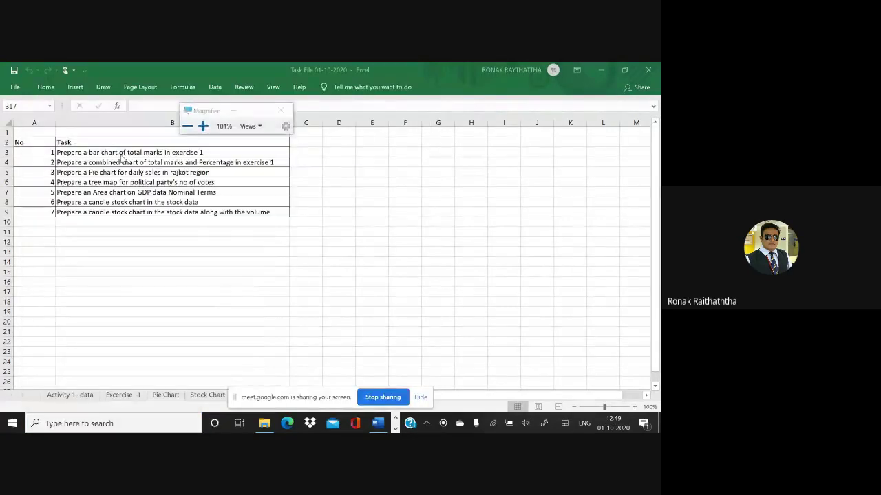
Zoom Magnifier to 200% and select the first task in the list.
{"action": "left_click", "coordinate": [203, 126]}
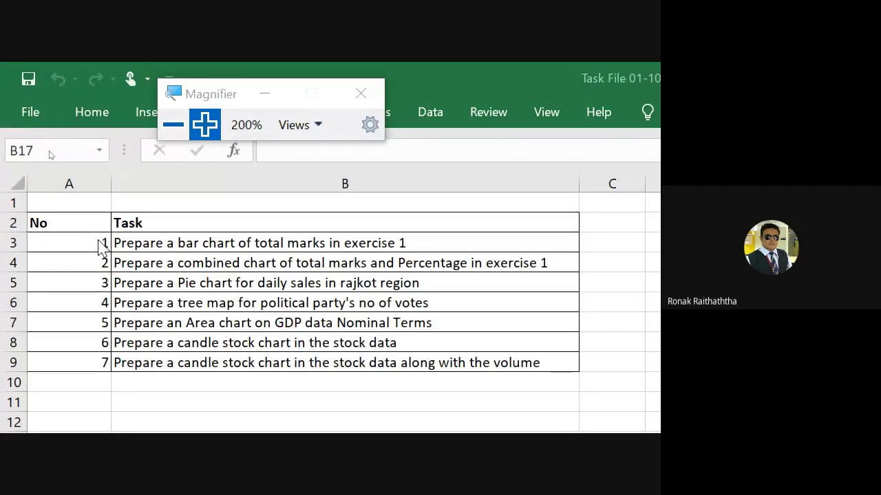
{"action": "left_click", "coordinate": [180, 248]}
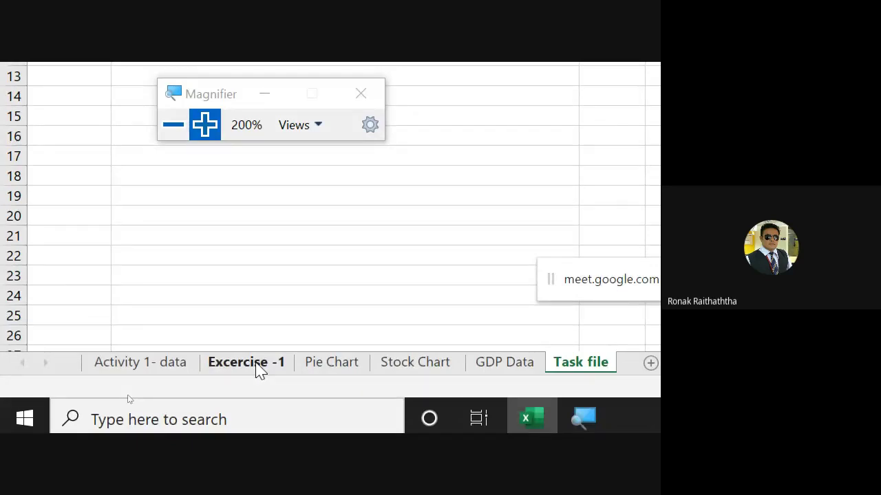
Switch to the Excercise -1 sheet and autofit the Name / Subjects column.
{"action": "left_click", "coordinate": [258, 370]}
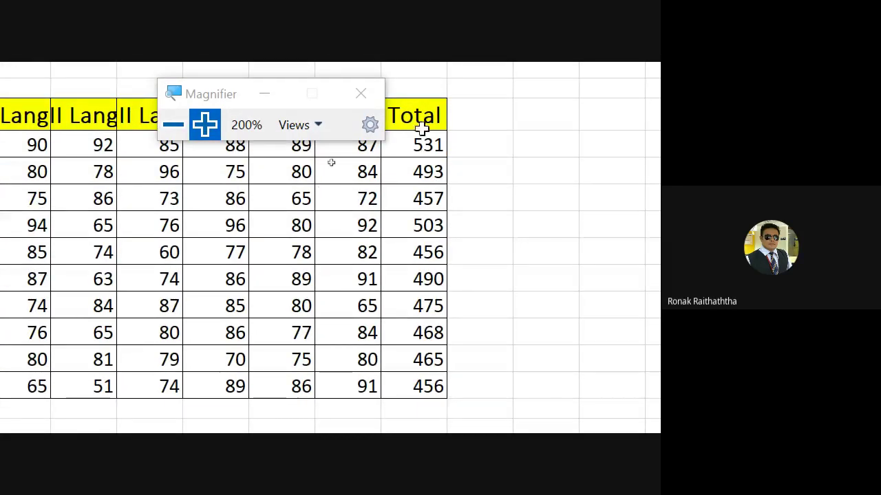
{"action": "left_click_drag", "start_coordinate": [418, 144], "coordinate": [428, 386]}
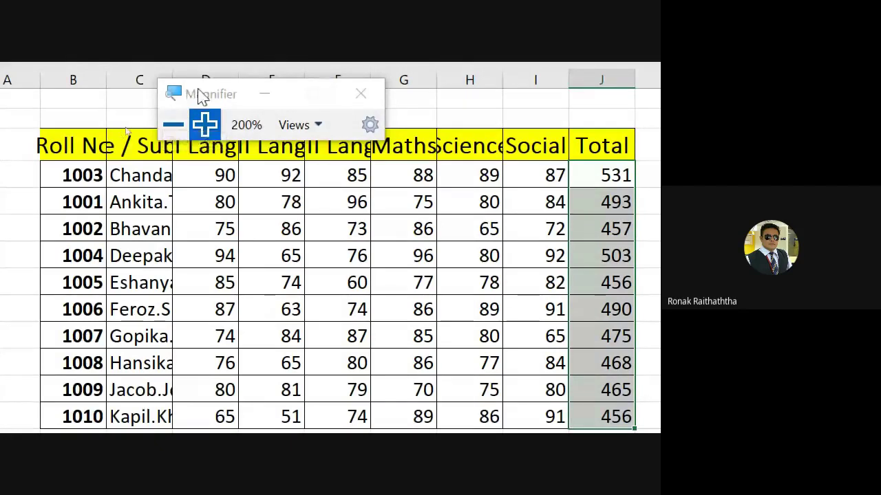
{"action": "left_click_drag", "start_coordinate": [200, 95], "coordinate": [261, 78]}
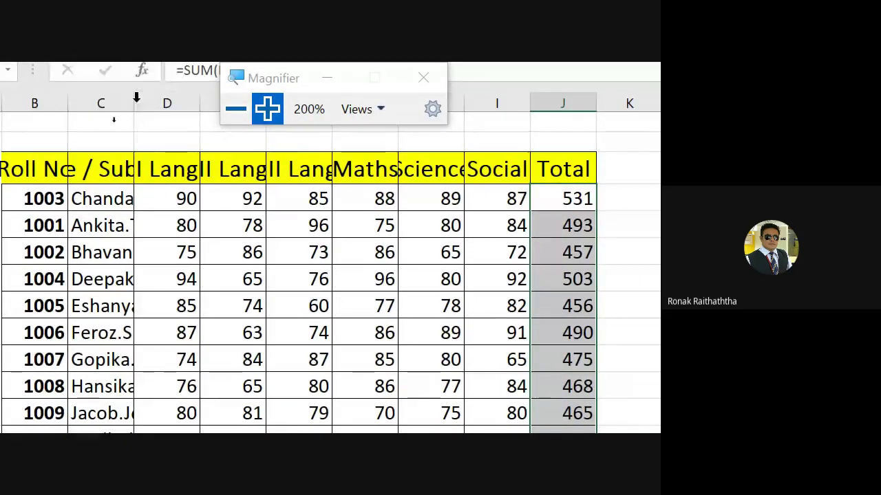
{"action": "double_click", "coordinate": [134, 102]}
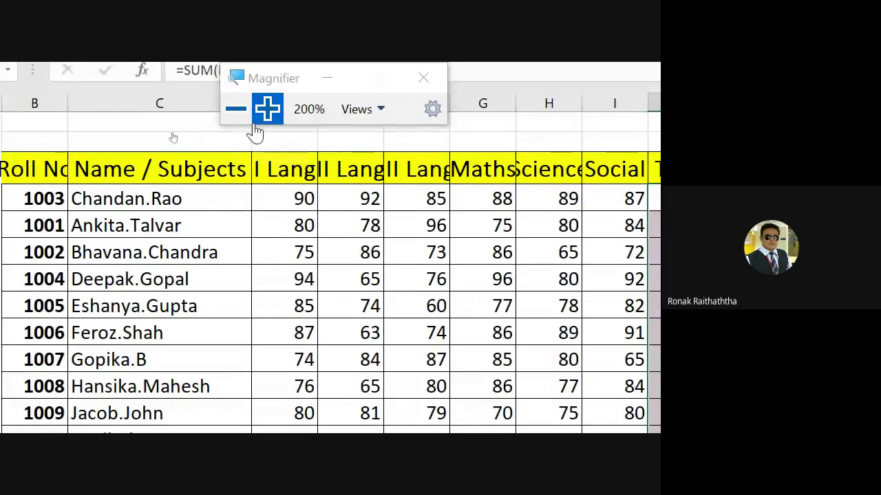
Check the first student's row from the name cell across to the Total column.
{"action": "left_click", "coordinate": [150, 195]}
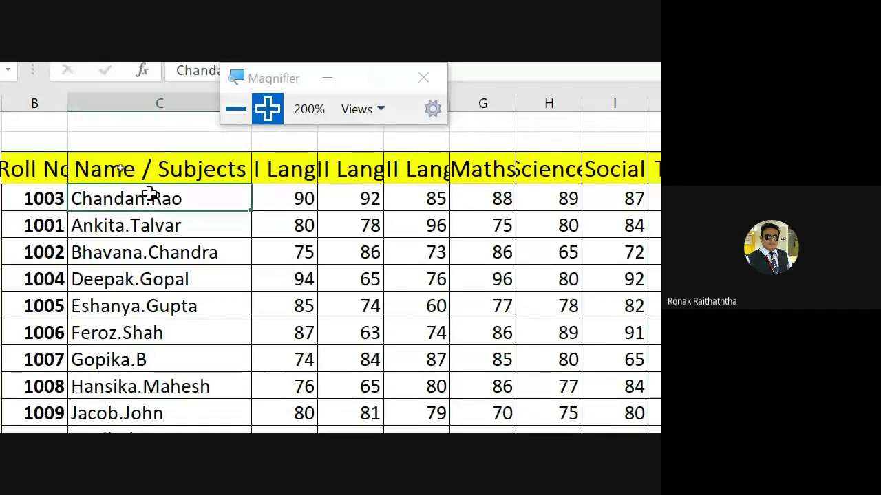
{"action": "key", "text": "Up"}
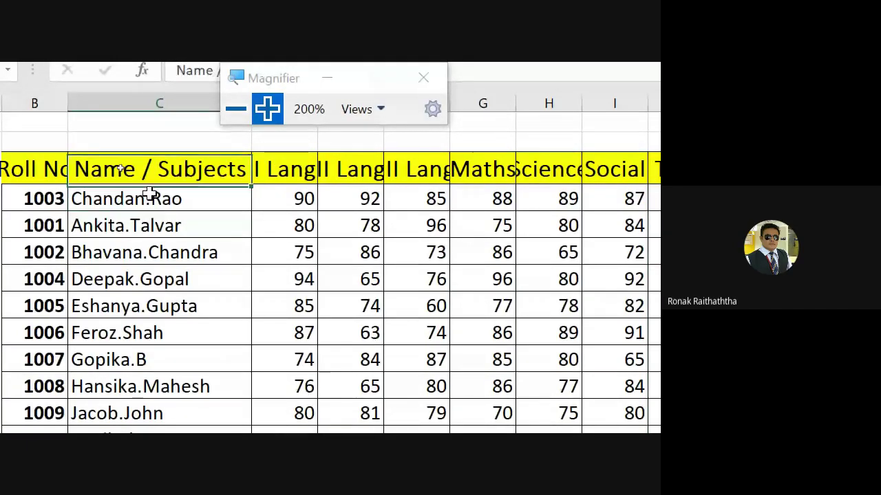
{"action": "key", "text": "Down"}
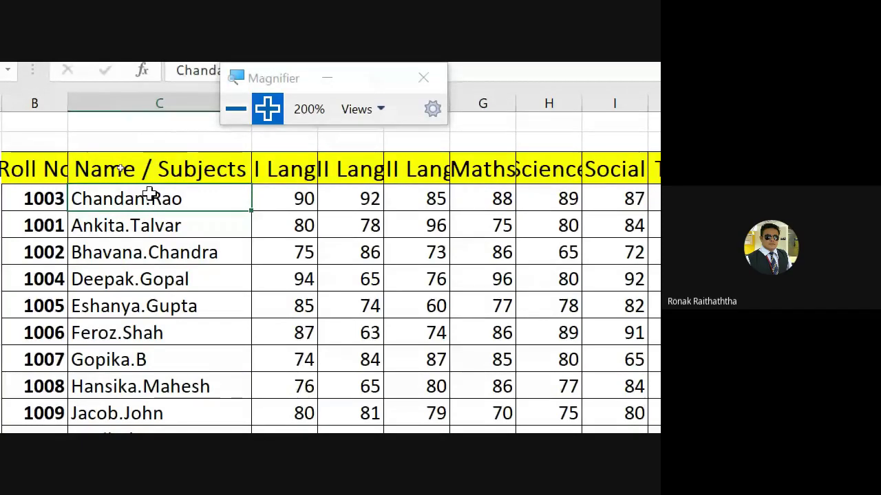
{"action": "key", "text": "Right"}
{"action": "key", "text": "Right"}
{"action": "key", "text": "Right"}
{"action": "key", "text": "Right"}
{"action": "key", "text": "Right"}
{"action": "key", "text": "Right"}
{"action": "key", "text": "Right"}
{"action": "key", "text": "Left"}
{"action": "key", "text": "Left"}
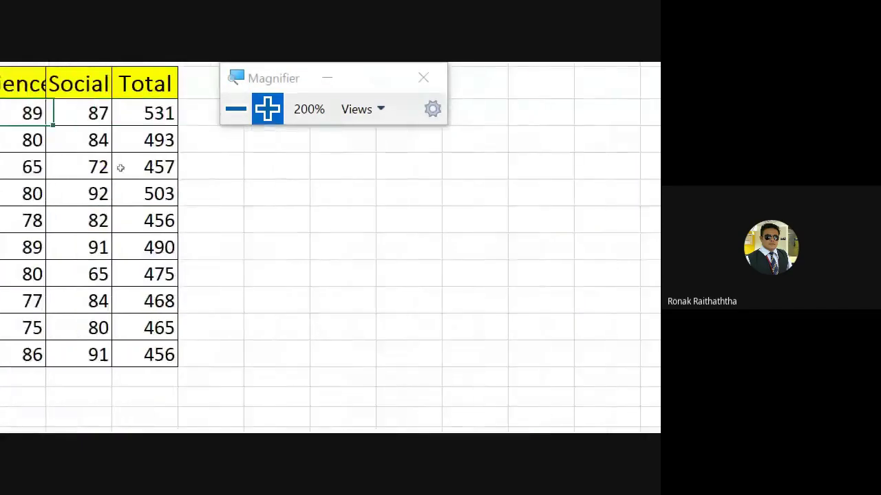
{"action": "key", "text": "Left"}
{"action": "key", "text": "Left"}
{"action": "key", "text": "Left"}
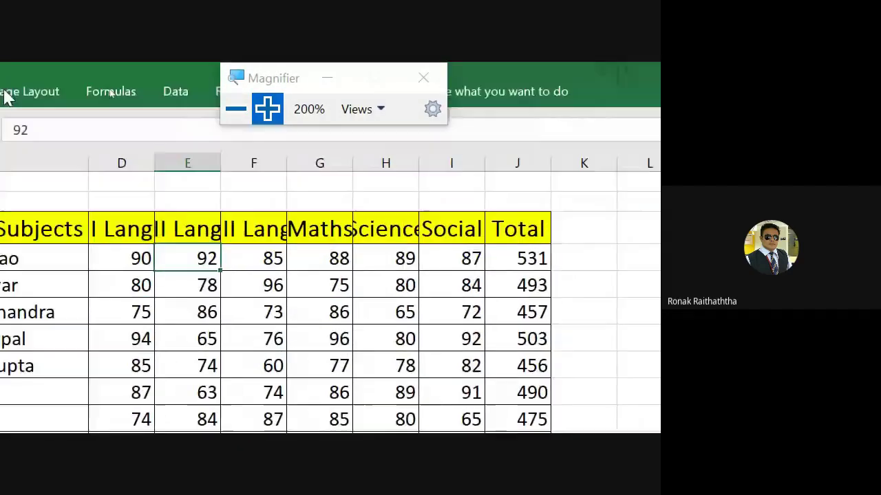
{"action": "left_click", "coordinate": [236, 192]}
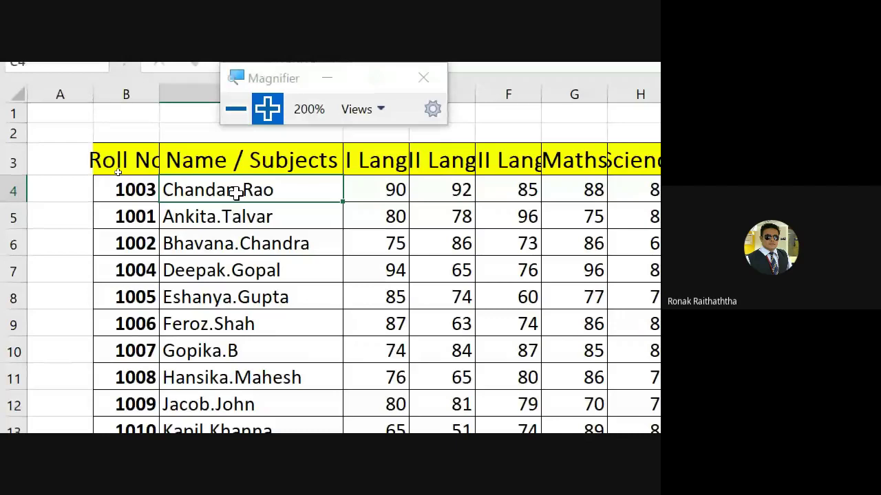
Select the student names in the Name / Subjects column, then add the Total marks.
{"action": "left_click_drag", "start_coordinate": [236, 194], "coordinate": [611, 206]}
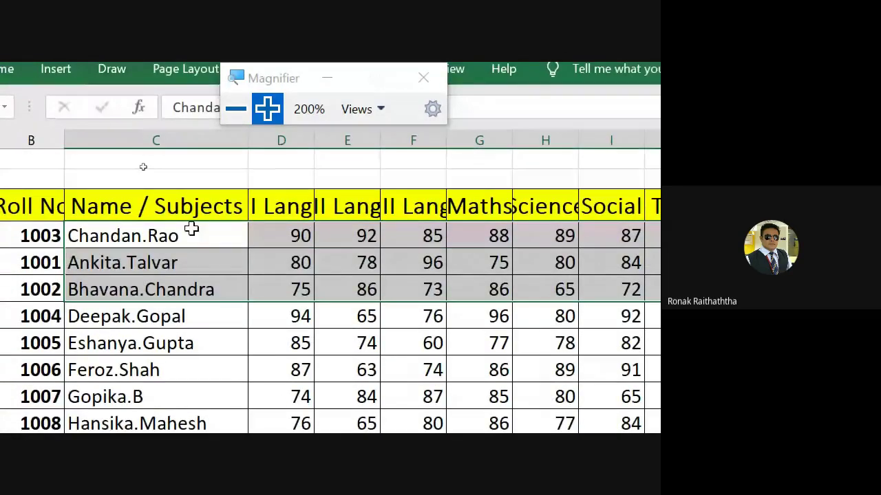
{"action": "left_click", "coordinate": [190, 229]}
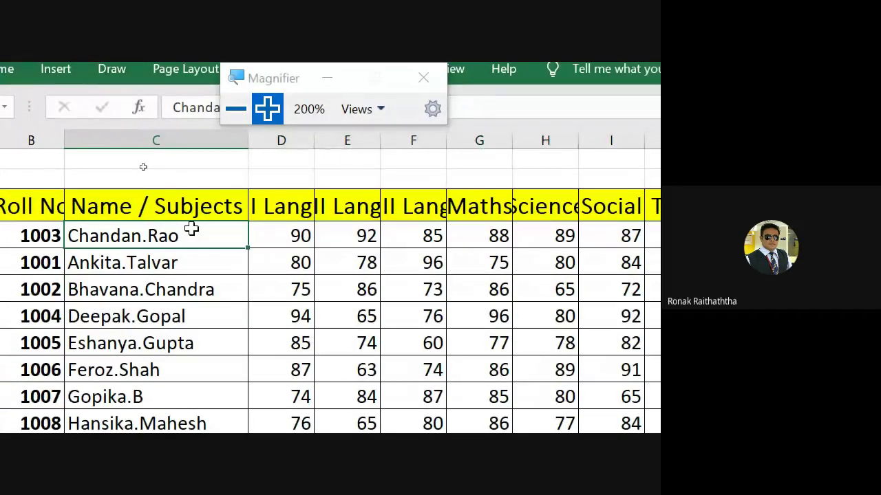
{"action": "left_click", "coordinate": [216, 345], "text": "shift"}
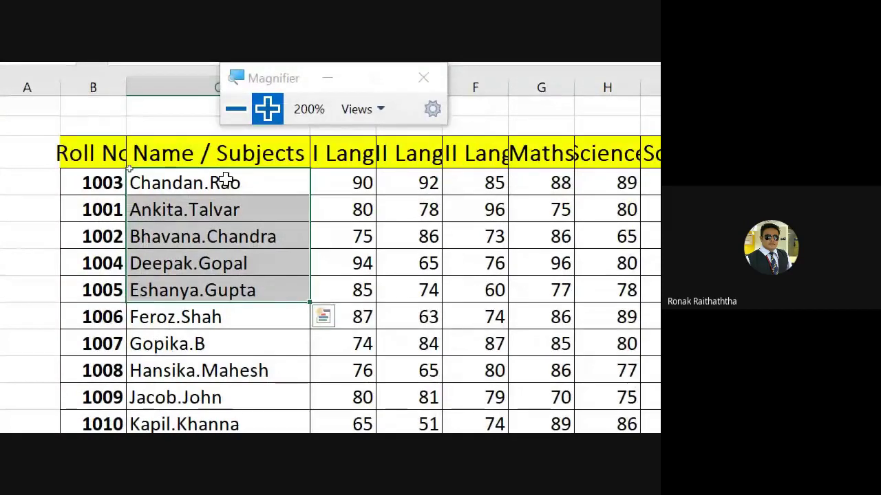
{"action": "left_click", "coordinate": [226, 181]}
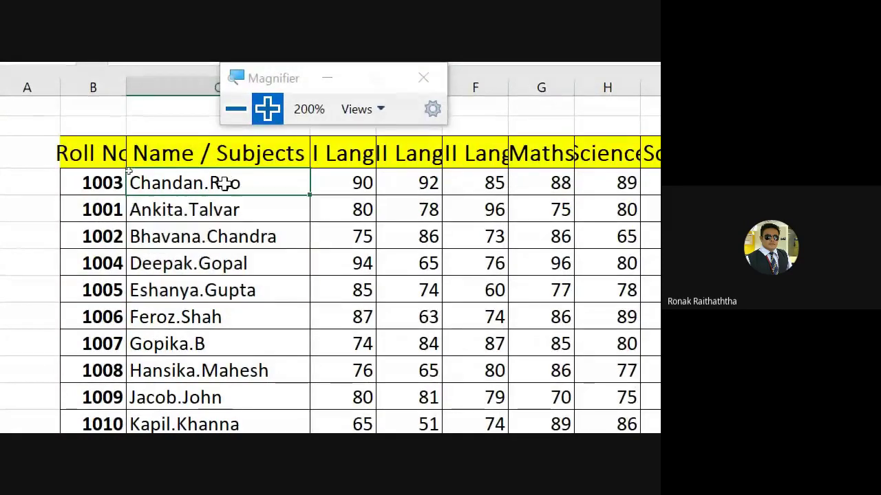
{"action": "left_click_drag", "start_coordinate": [226, 182], "coordinate": [254, 358]}
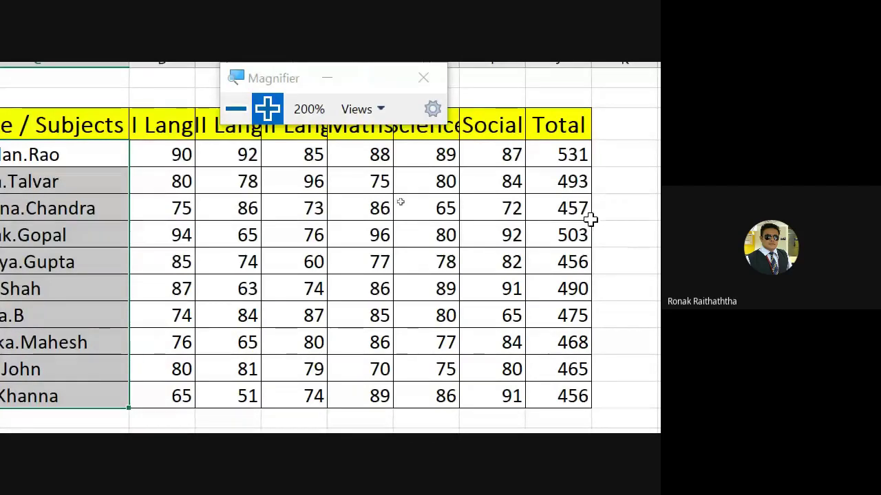
{"action": "left_click_drag", "start_coordinate": [568, 154], "coordinate": [576, 399]}
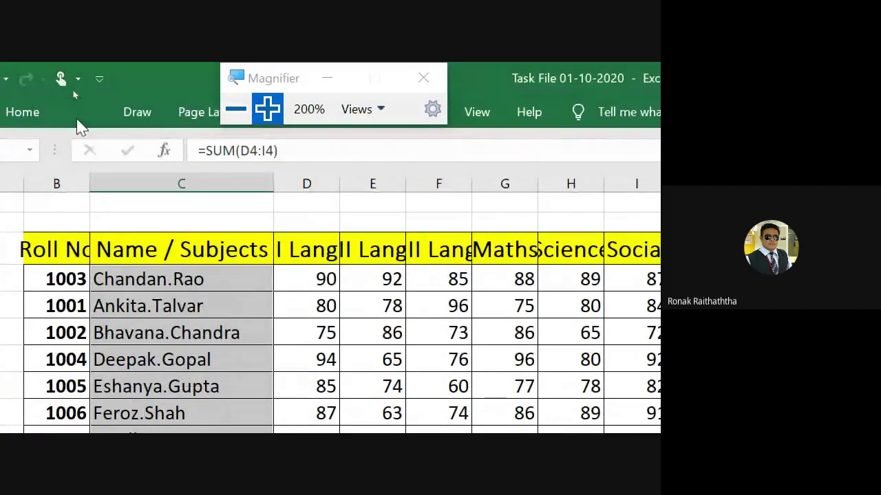
Reselect all student names down to row 13 plus the Total marks, with Insert showing.
{"action": "left_click", "coordinate": [81, 112]}
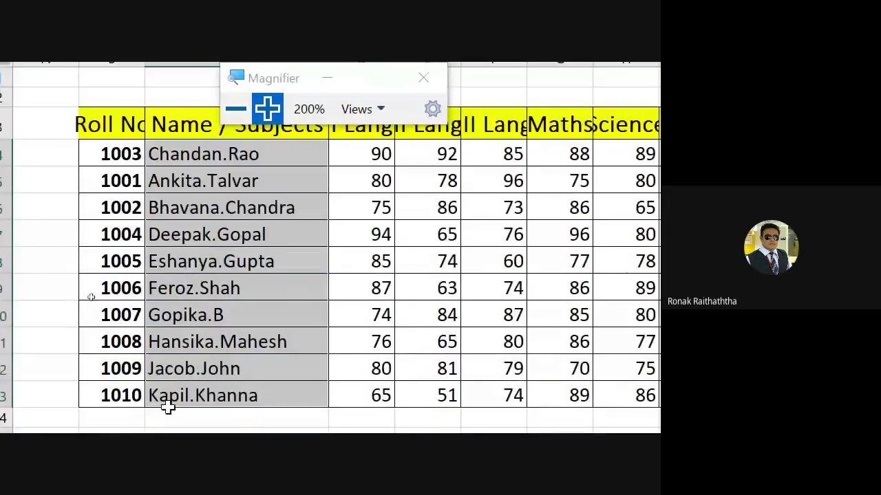
{"action": "left_click", "coordinate": [247, 164]}
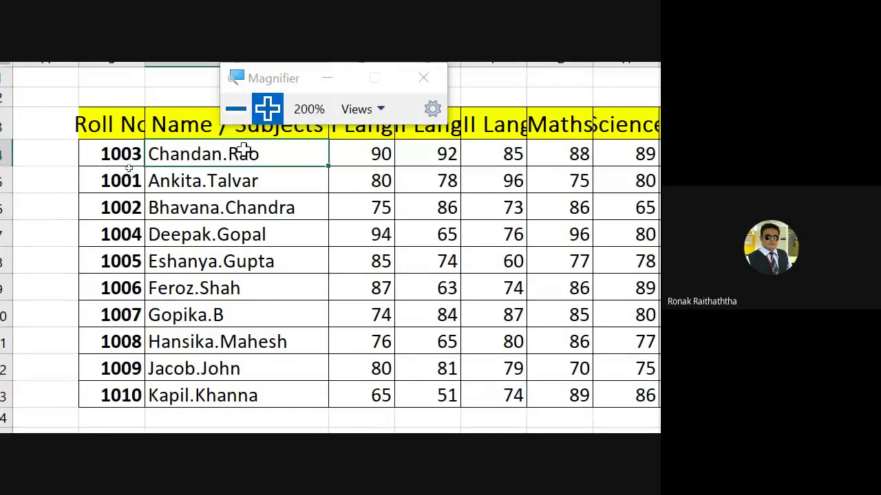
{"action": "left_click_drag", "start_coordinate": [246, 153], "coordinate": [245, 405]}
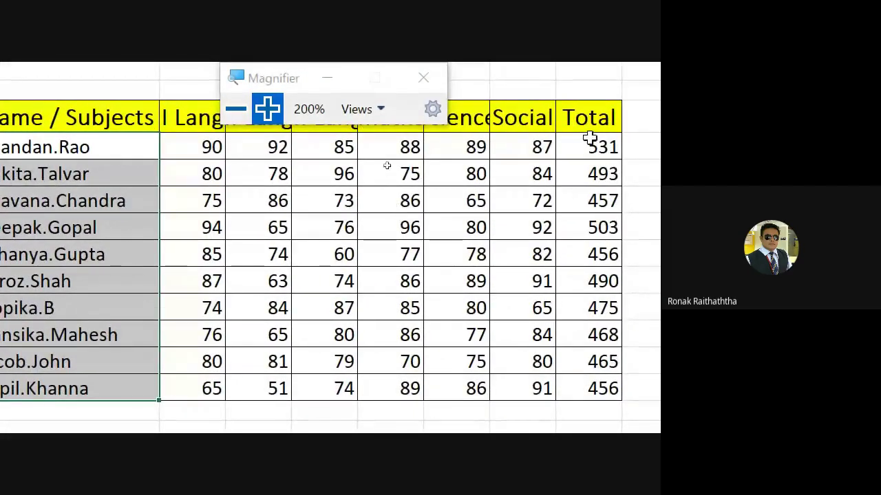
{"action": "left_click_drag", "start_coordinate": [588, 141], "coordinate": [612, 390]}
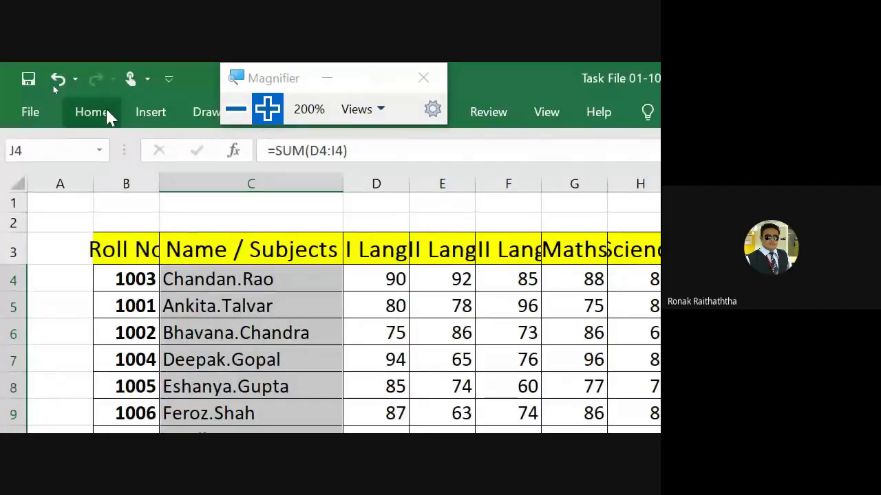
{"action": "left_click", "coordinate": [153, 113]}
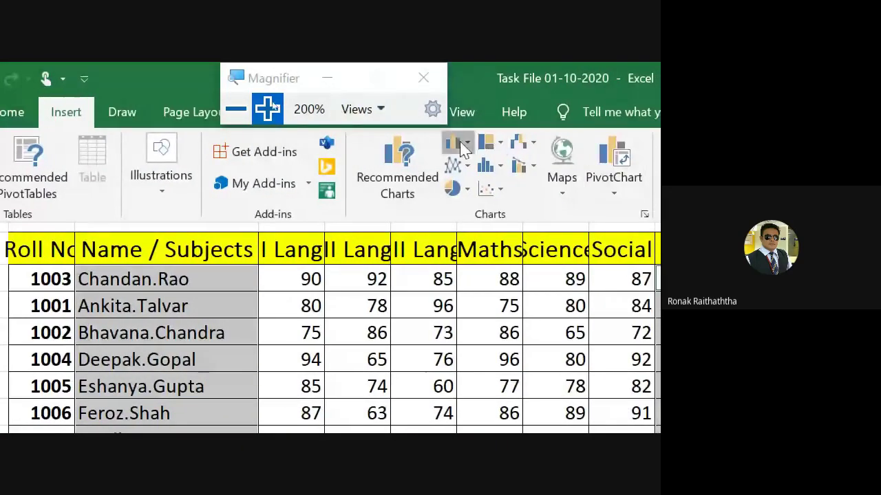
Insert a 2-D Clustered Column chart of the totals and select its axis and chart.
{"action": "left_click", "coordinate": [463, 145]}
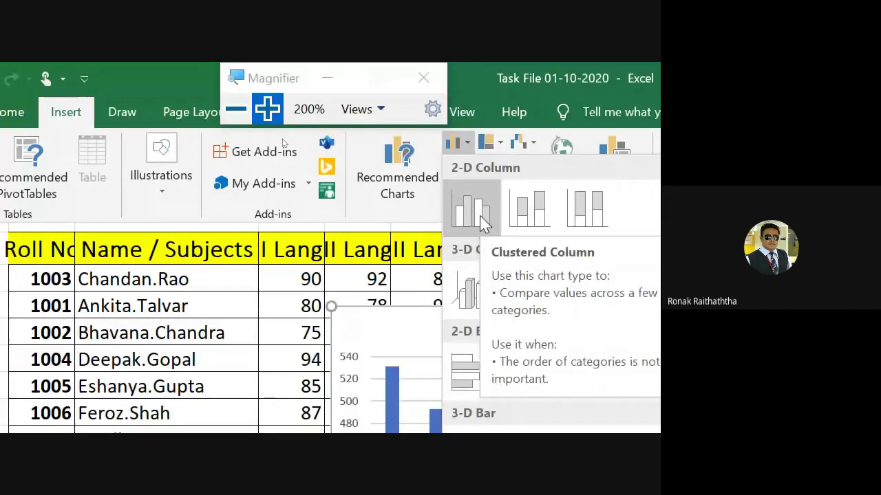
{"action": "left_click", "coordinate": [481, 222]}
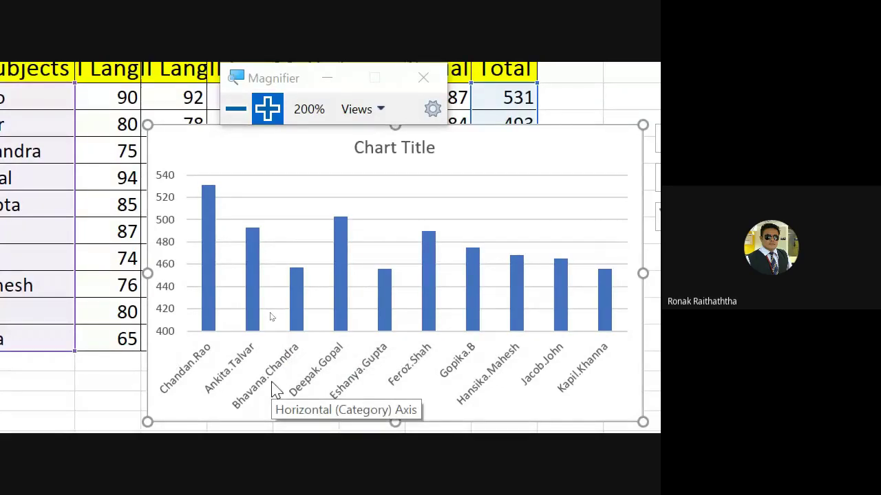
{"action": "left_click_drag", "start_coordinate": [274, 368], "coordinate": [459, 356]}
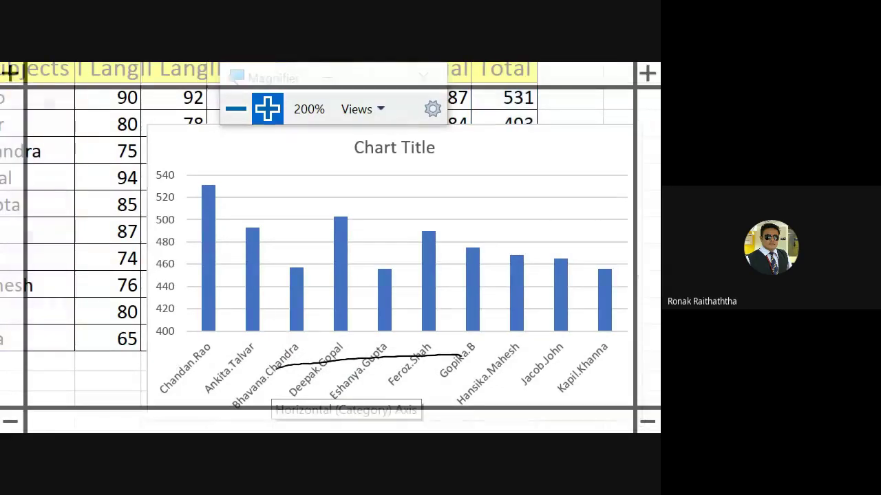
{"action": "key", "text": "Escape"}
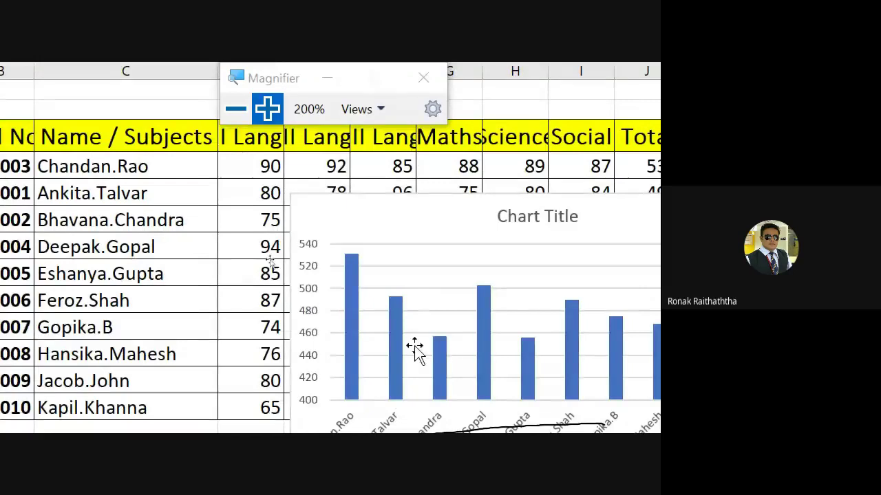
{"action": "left_click", "coordinate": [313, 289]}
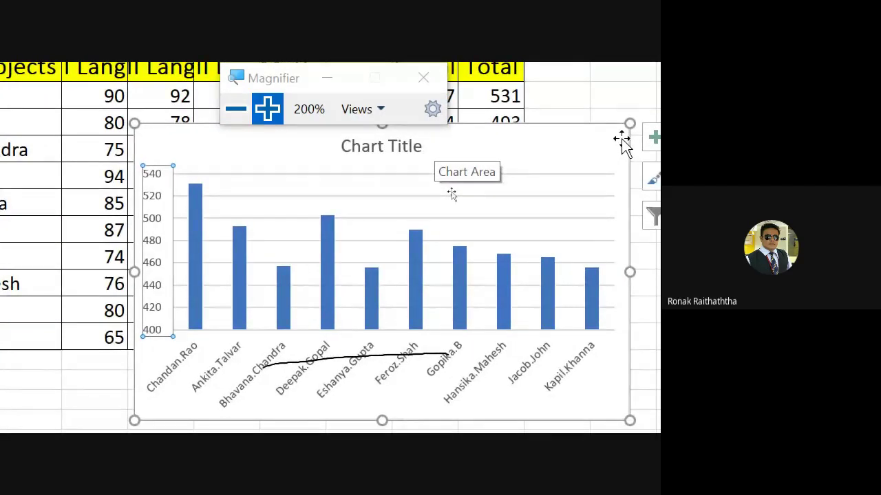
{"action": "left_click", "coordinate": [614, 136]}
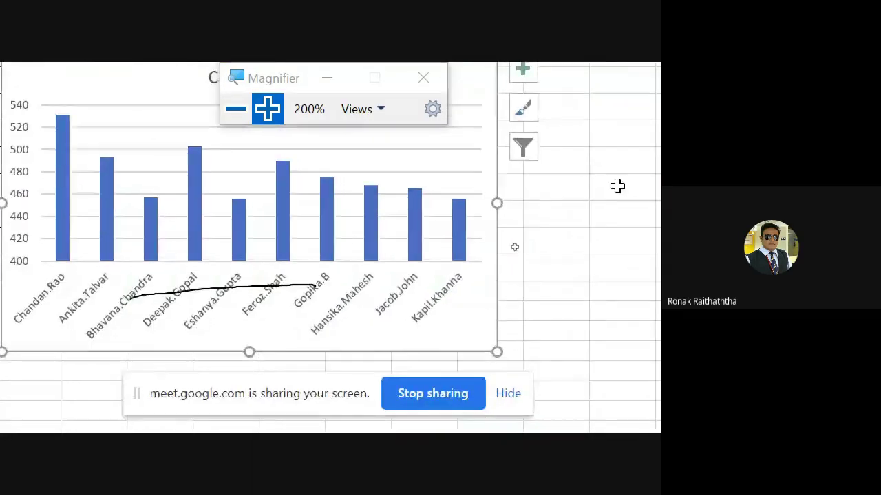
{"action": "left_click", "coordinate": [637, 330]}
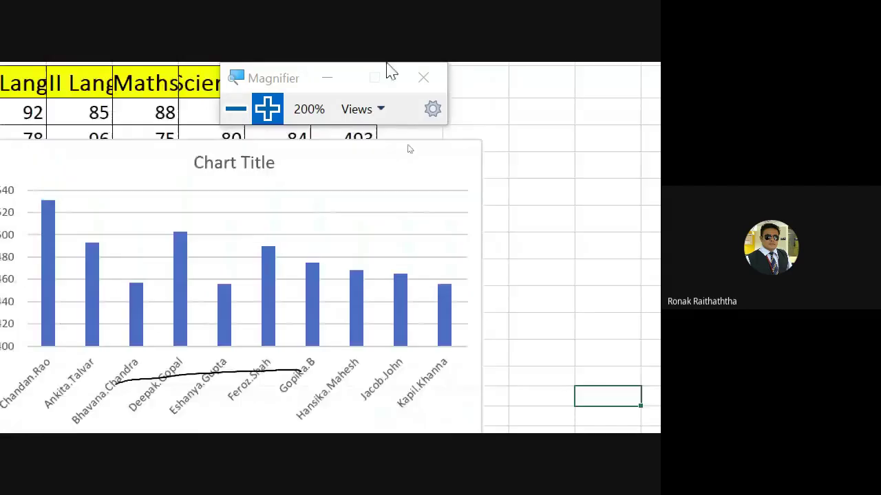
{"action": "left_click", "coordinate": [419, 175]}
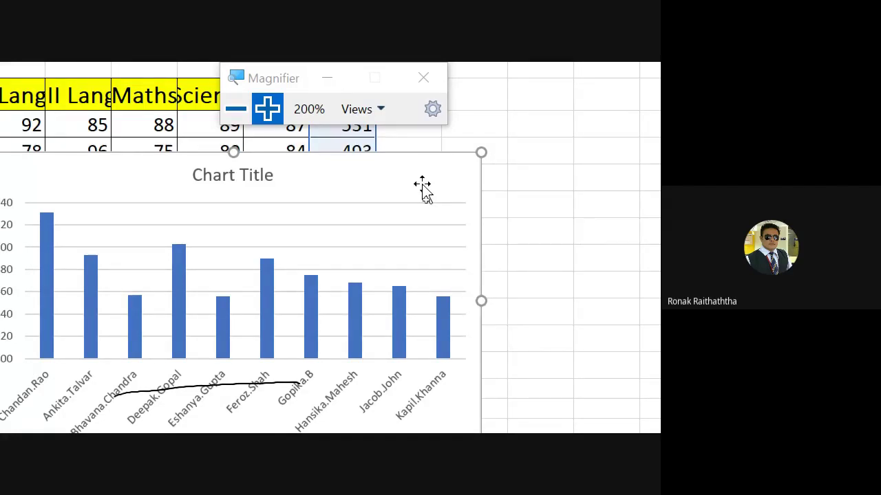
Delete the totals chart and select names, six subject marks and totals for rows 4-13.
{"action": "key", "text": "Delete"}
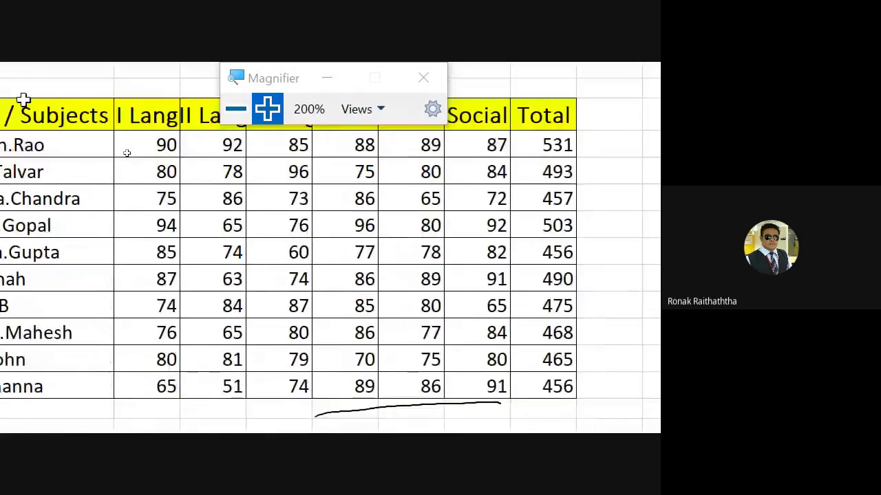
{"action": "left_click", "coordinate": [137, 187]}
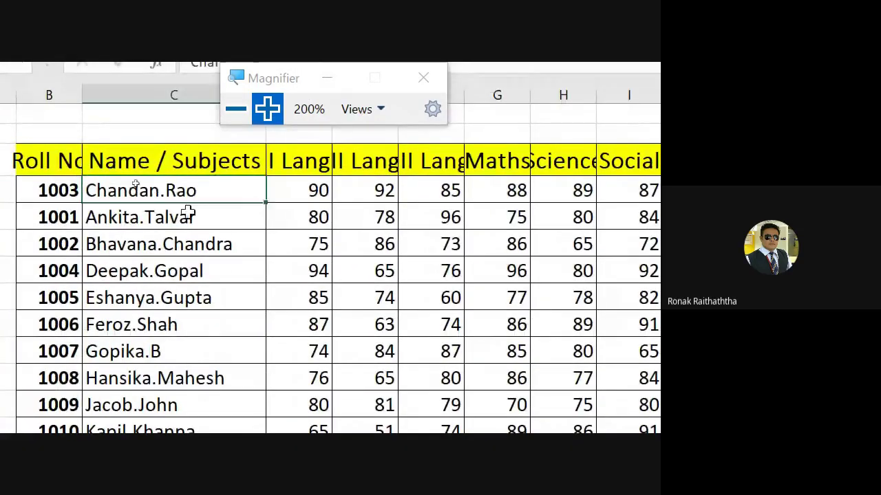
{"action": "left_click_drag", "start_coordinate": [188, 215], "coordinate": [610, 404]}
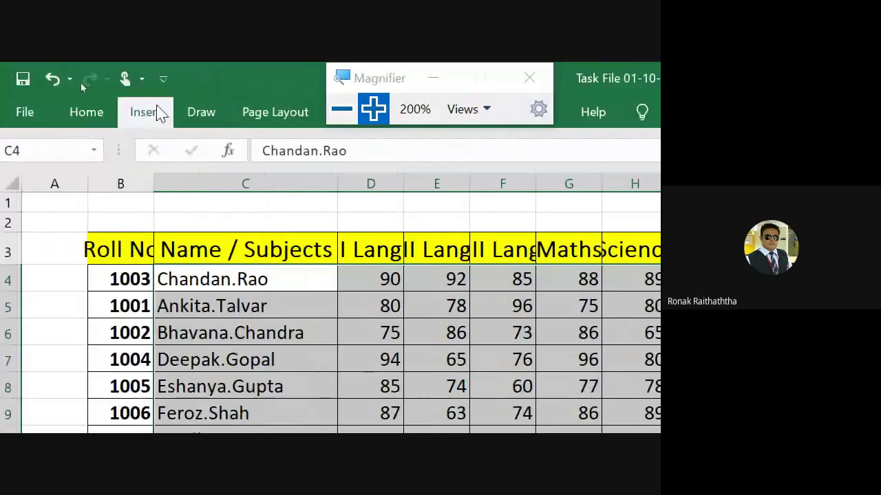
Insert a 2-D clustered column chart of every student's six subject marks and Total.
{"action": "left_click", "coordinate": [157, 110]}
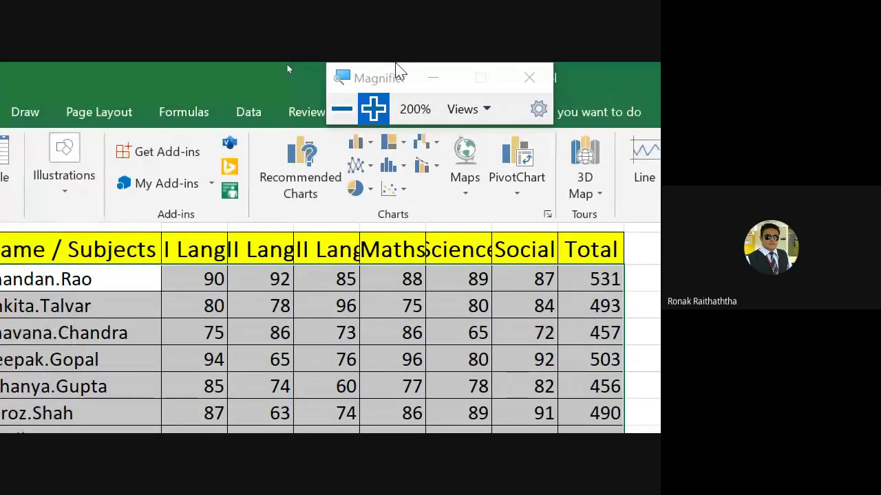
{"action": "left_click", "coordinate": [360, 142]}
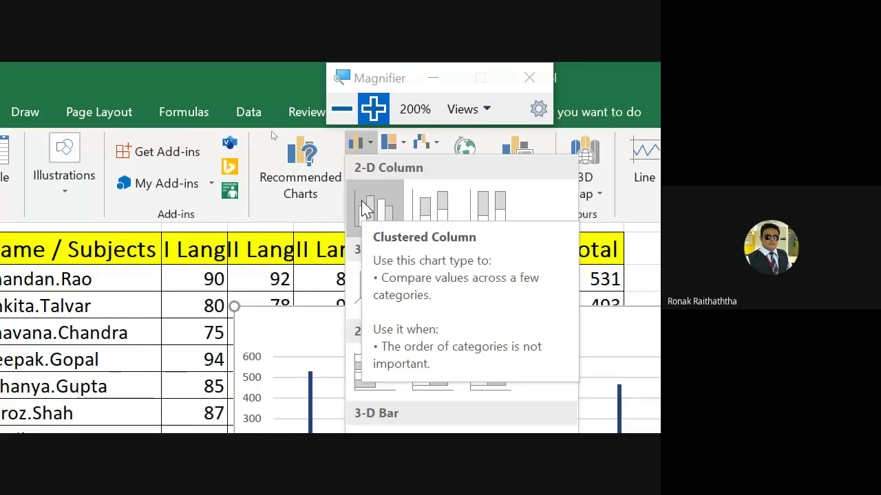
{"action": "left_click", "coordinate": [364, 206]}
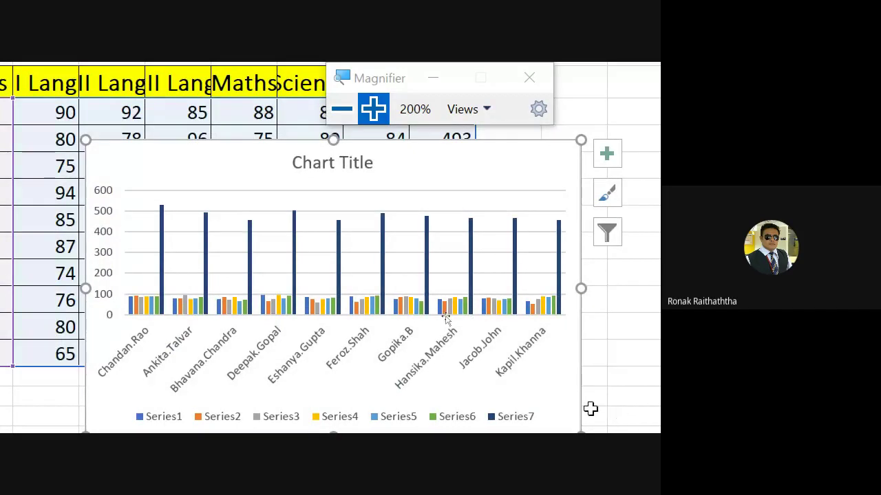
Open Select Data Source for the chart, showing range C4:J13 with Series1 to Series7.
{"action": "left_click", "coordinate": [179, 307]}
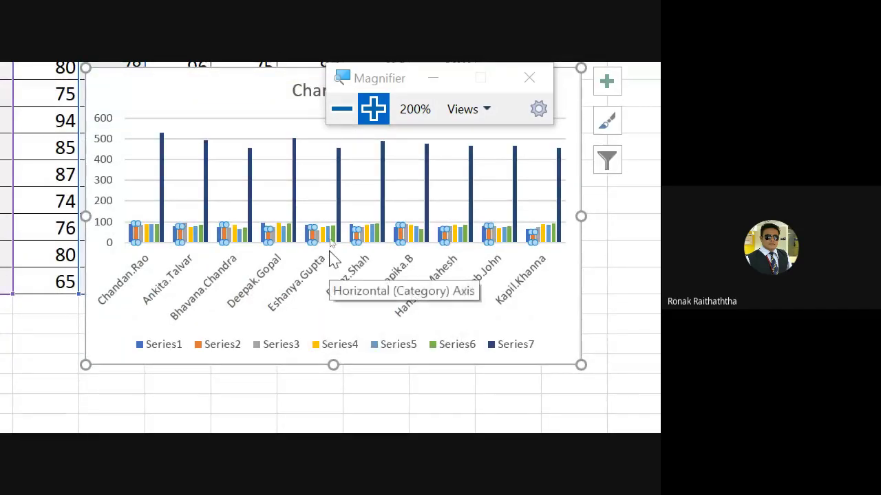
{"action": "left_click", "coordinate": [312, 181]}
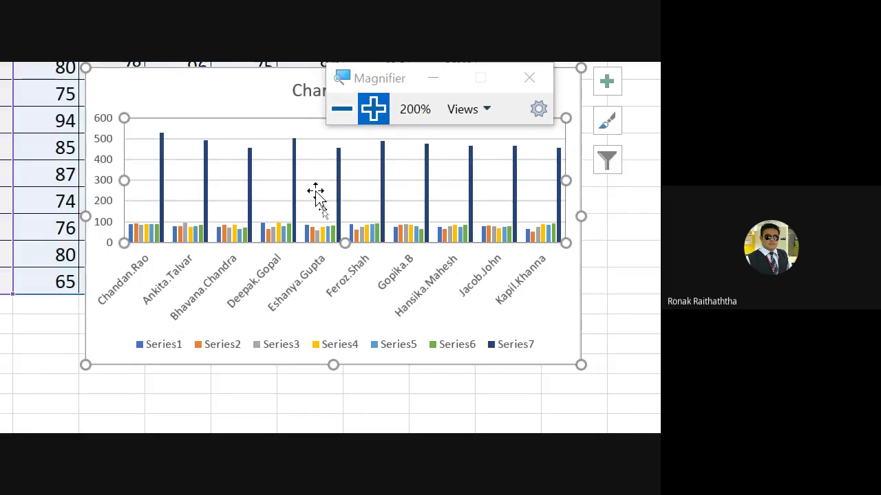
{"action": "right_click", "coordinate": [318, 198]}
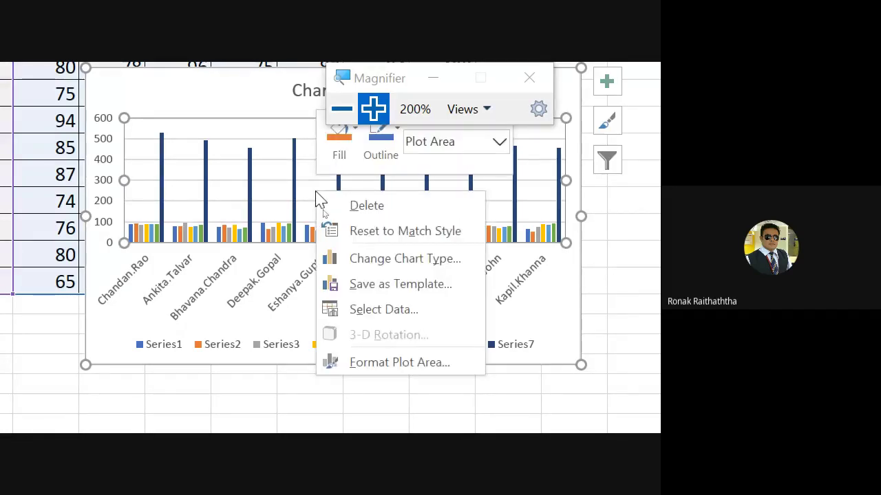
{"action": "left_click", "coordinate": [404, 311]}
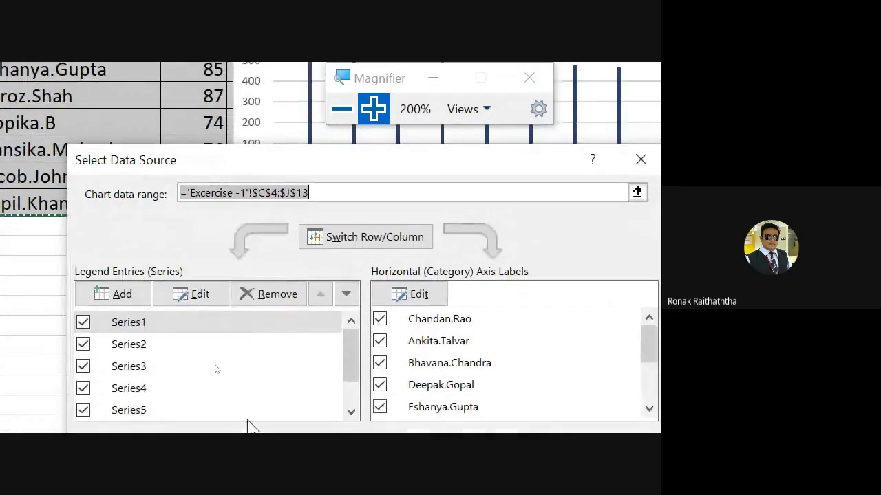
Uncheck Series1 to Series4 in the chart's legend entries.
{"action": "left_click_drag", "start_coordinate": [352, 344], "coordinate": [341, 399]}
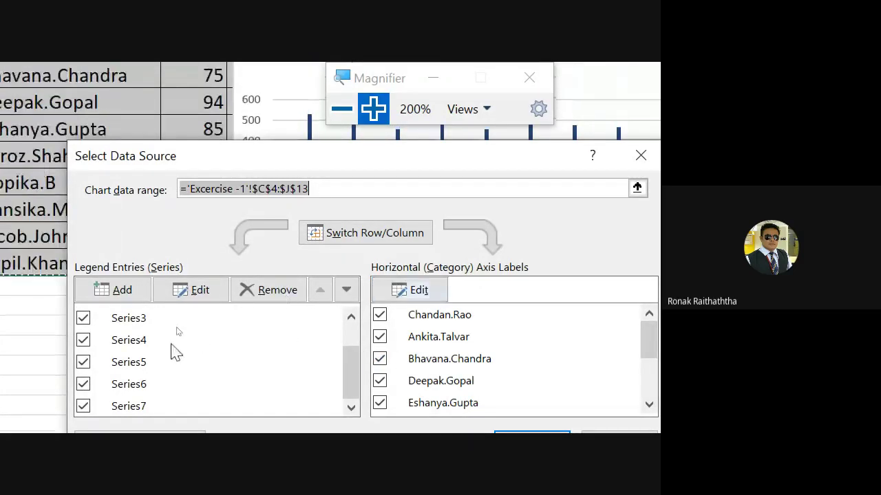
{"action": "left_click_drag", "start_coordinate": [350, 384], "coordinate": [346, 337]}
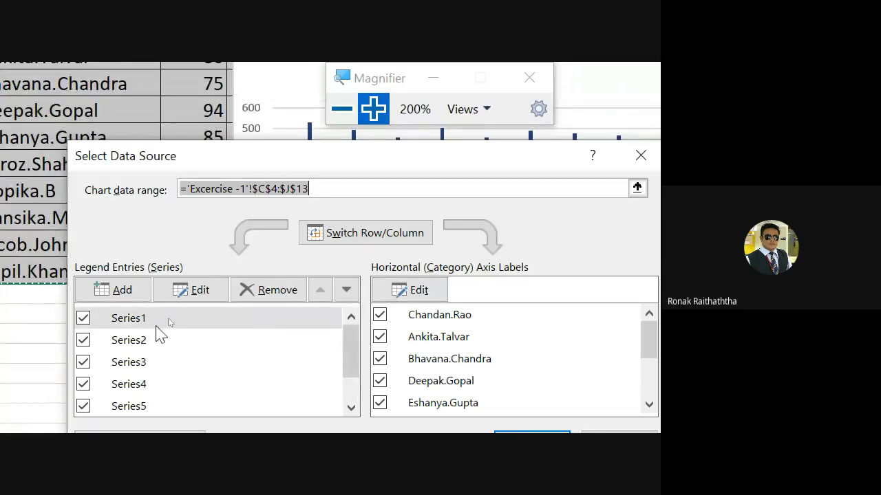
{"action": "left_click", "coordinate": [82, 317]}
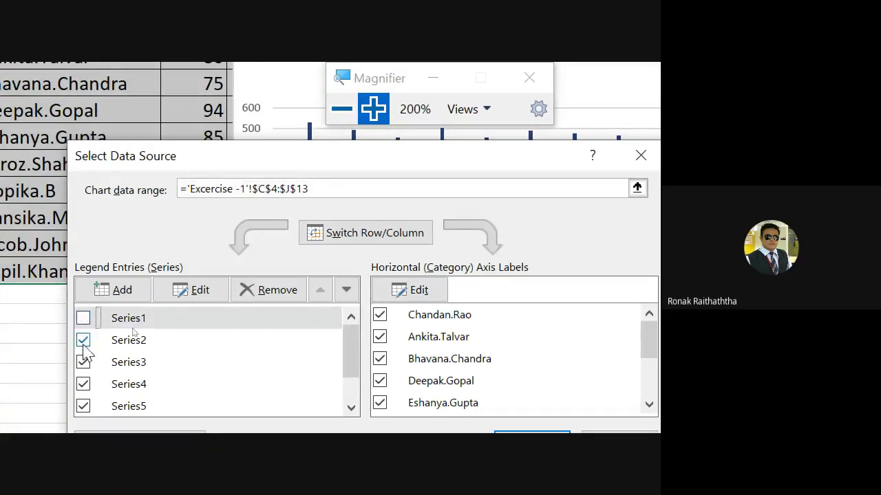
{"action": "left_click", "coordinate": [82, 339]}
{"action": "left_click", "coordinate": [82, 362]}
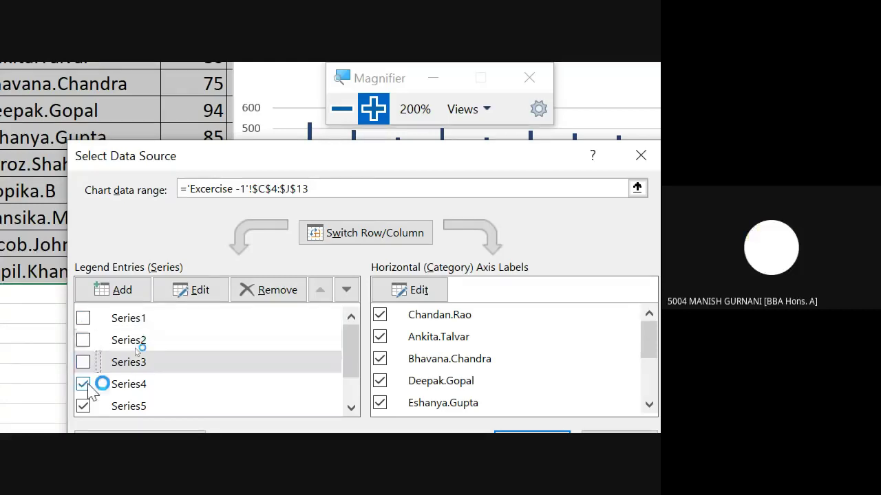
{"action": "left_click", "coordinate": [83, 384]}
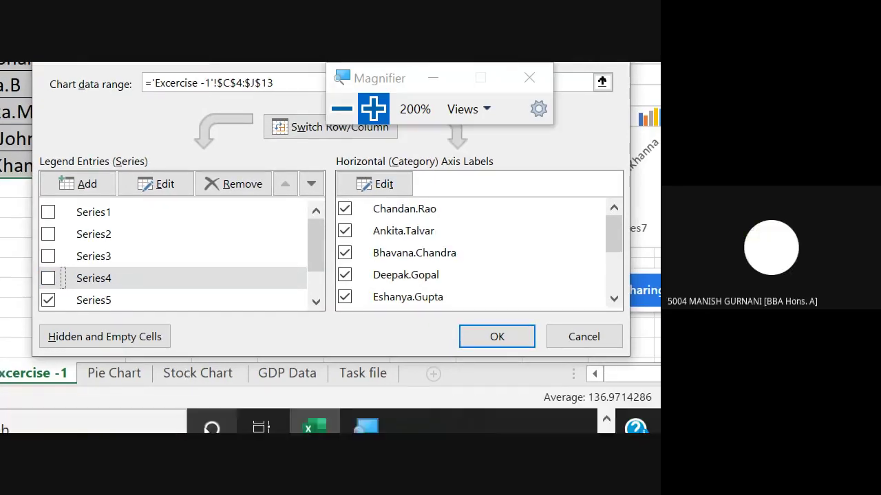
Uncheck Series5 and Series6 so only Series7 totals remain, and confirm with OK.
{"action": "left_click_drag", "start_coordinate": [315, 268], "coordinate": [318, 285]}
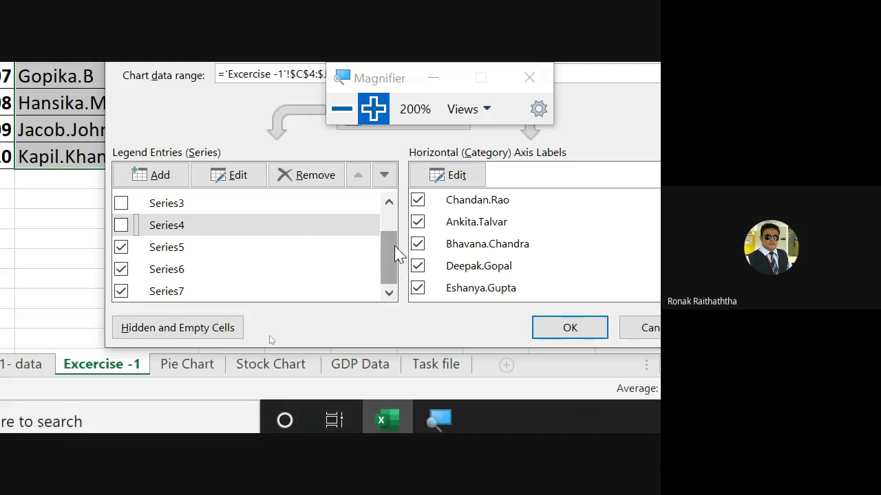
{"action": "left_click_drag", "start_coordinate": [396, 251], "coordinate": [395, 251]}
{"action": "left_click", "coordinate": [121, 247]}
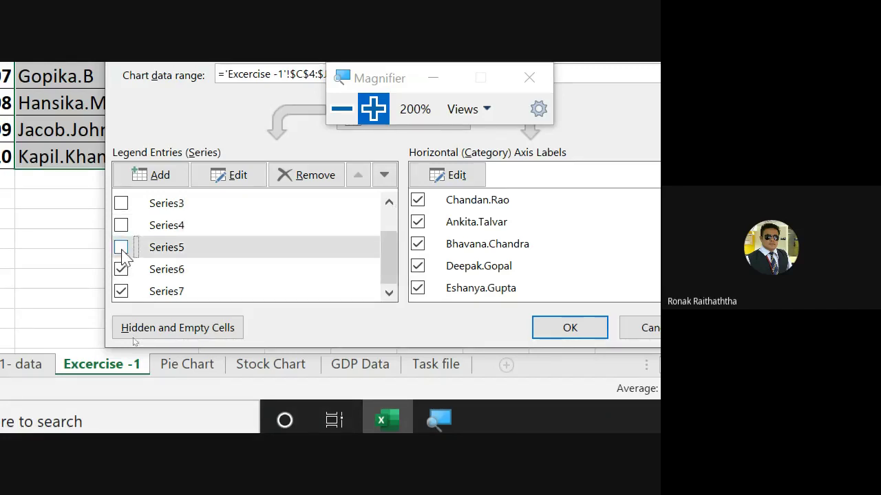
{"action": "left_click", "coordinate": [122, 269]}
{"action": "left_click", "coordinate": [121, 269]}
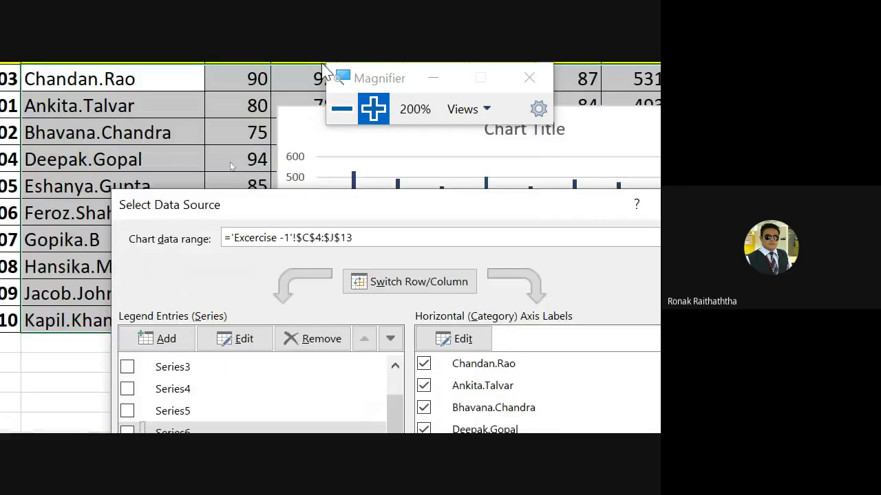
{"action": "mouse_move", "coordinate": [472, 291]}
{"action": "left_mouse_down"}
{"action": "mouse_move", "coordinate": [305, 227]}
{"action": "mouse_move", "coordinate": [393, 96]}
{"action": "left_mouse_up"}
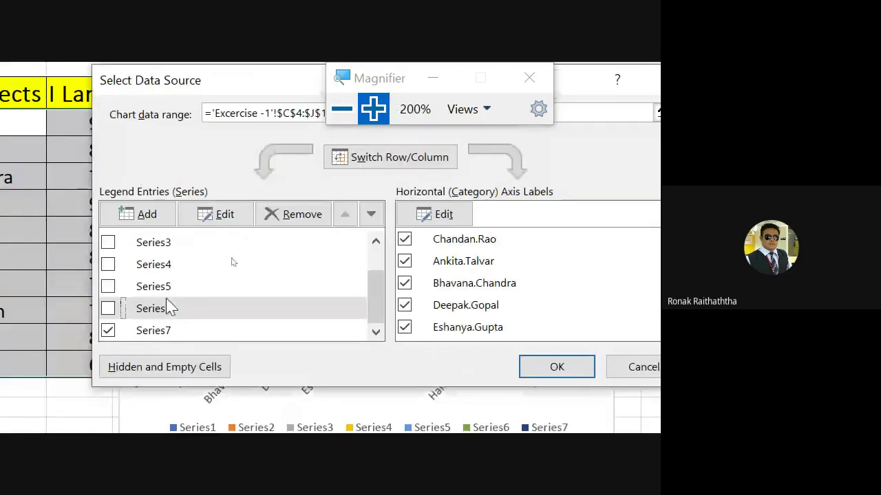
{"action": "left_click", "coordinate": [582, 369]}
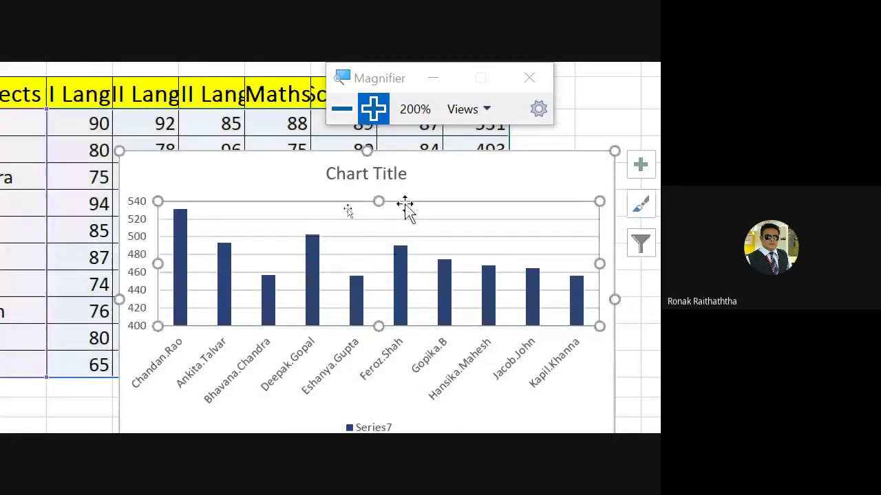
Move the whole chart up and to the left on the sheet.
{"action": "left_click_drag", "start_coordinate": [381, 175], "coordinate": [278, 169]}
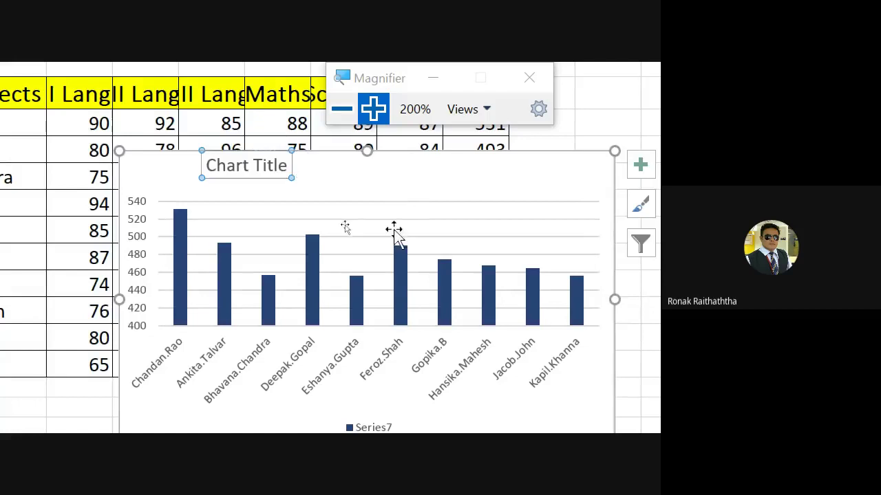
{"action": "key", "text": "ctrl+z"}
{"action": "left_click_drag", "start_coordinate": [509, 168], "coordinate": [416, 122]}
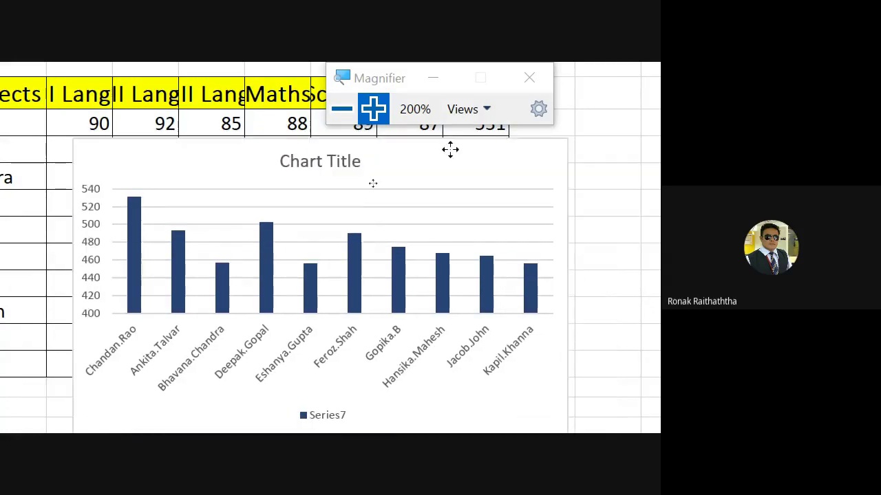
Reopen Select Data Source for the chart to review its series and labels.
{"action": "right_click", "coordinate": [278, 195]}
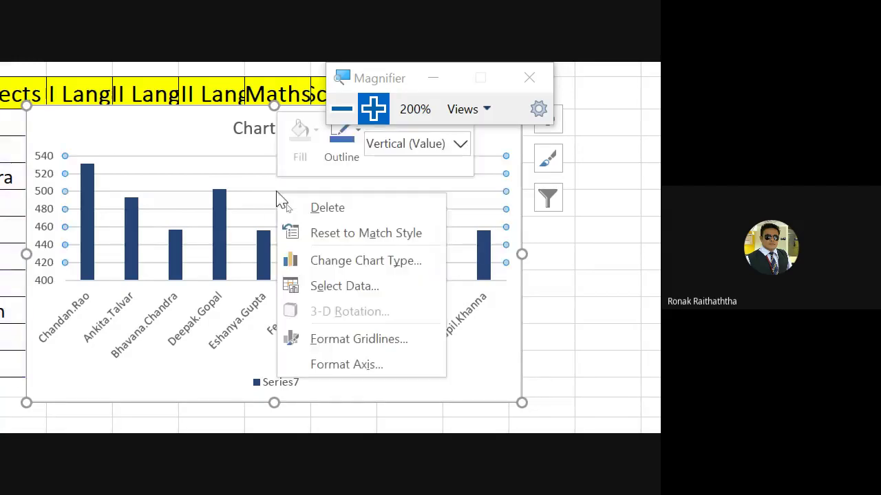
{"action": "left_click", "coordinate": [347, 287]}
{"action": "left_click_drag", "start_coordinate": [377, 289], "coordinate": [379, 337]}
{"action": "left_click_drag", "start_coordinate": [375, 294], "coordinate": [380, 272]}
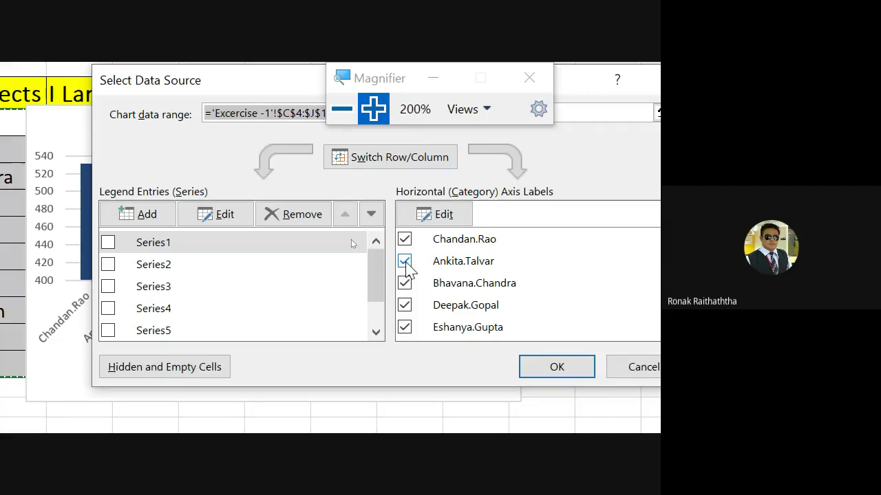
{"action": "left_click", "coordinate": [404, 261]}
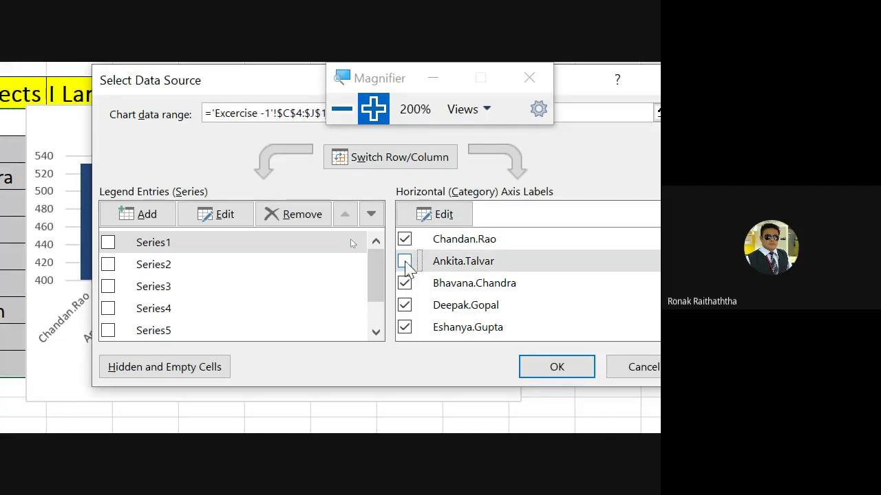
{"action": "left_click", "coordinate": [405, 261]}
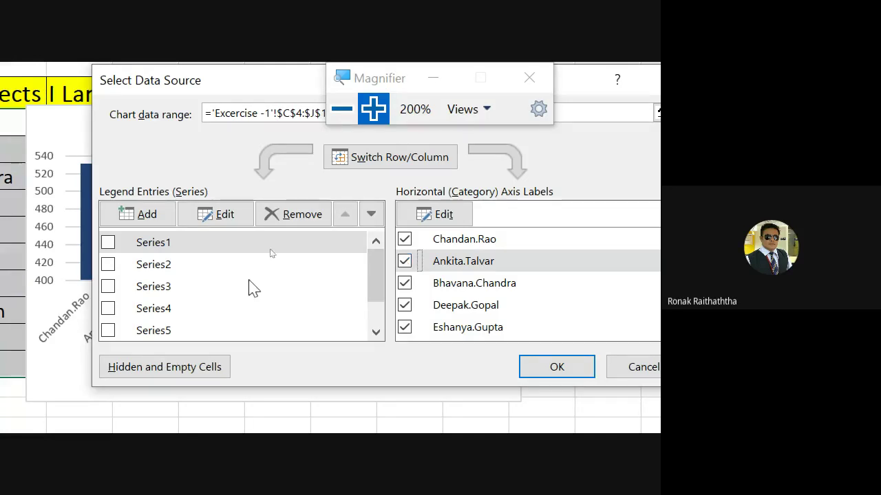
{"action": "scroll", "coordinate": [528, 282], "scroll_direction": "down", "scroll_amount": 3}
{"action": "scroll", "coordinate": [528, 282], "scroll_direction": "up", "scroll_amount": 3}
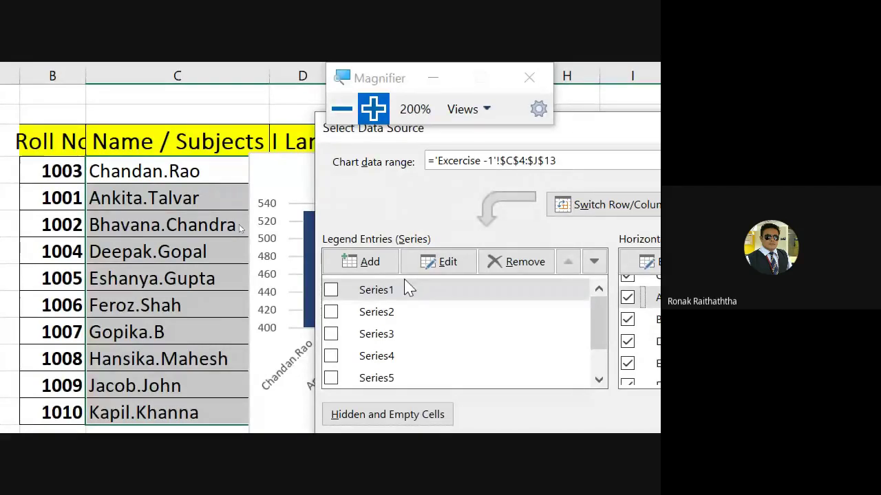
Check that Series7 is the only plotted series and confirm Select Data Source with OK.
{"action": "left_click_drag", "start_coordinate": [567, 320], "coordinate": [575, 368]}
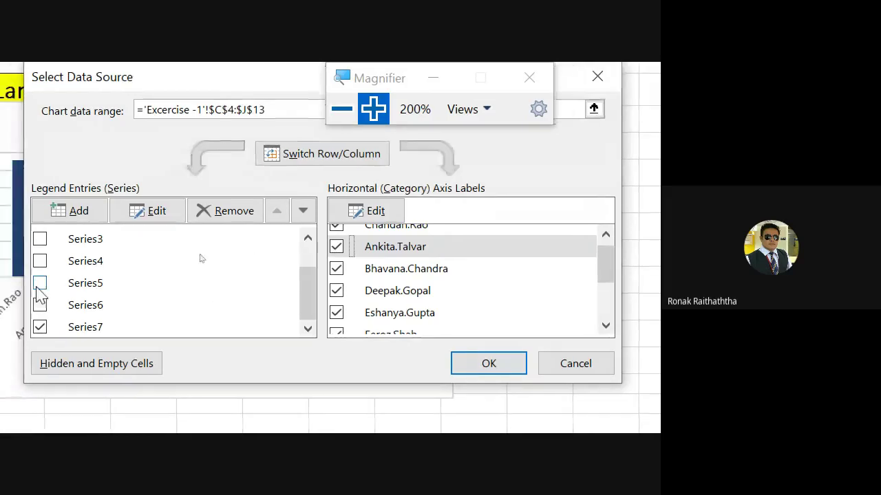
{"action": "left_click", "coordinate": [499, 369]}
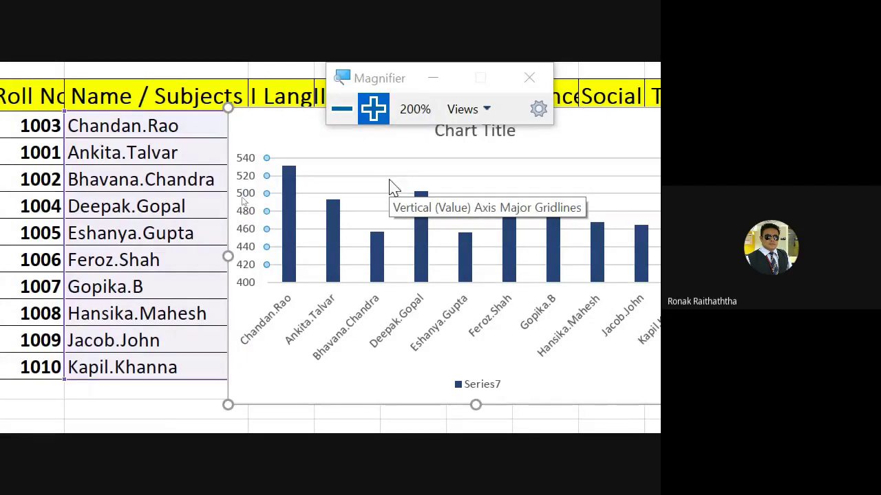
{"action": "right_click", "coordinate": [461, 186]}
{"action": "left_click", "coordinate": [529, 304]}
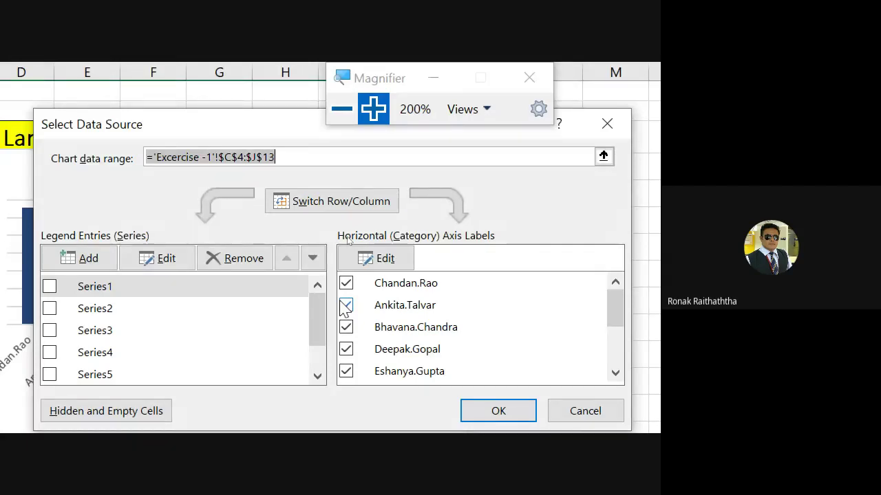
{"action": "left_click", "coordinate": [83, 289]}
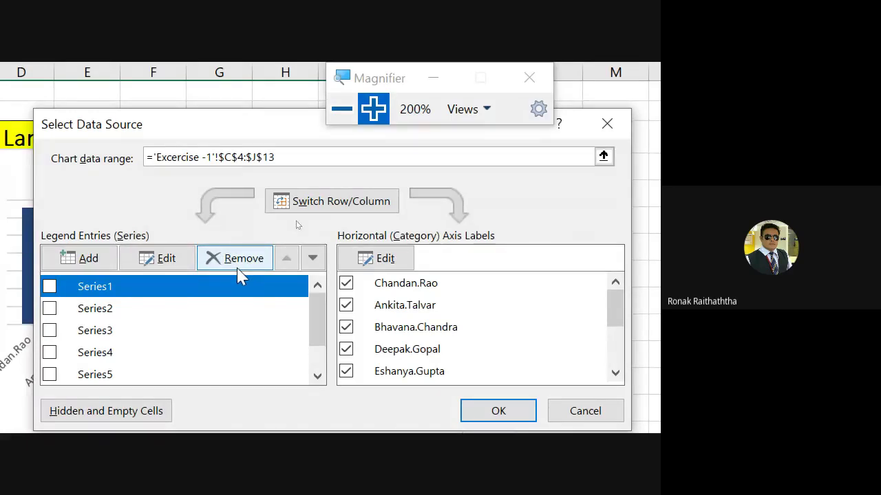
{"action": "left_click", "coordinate": [498, 411]}
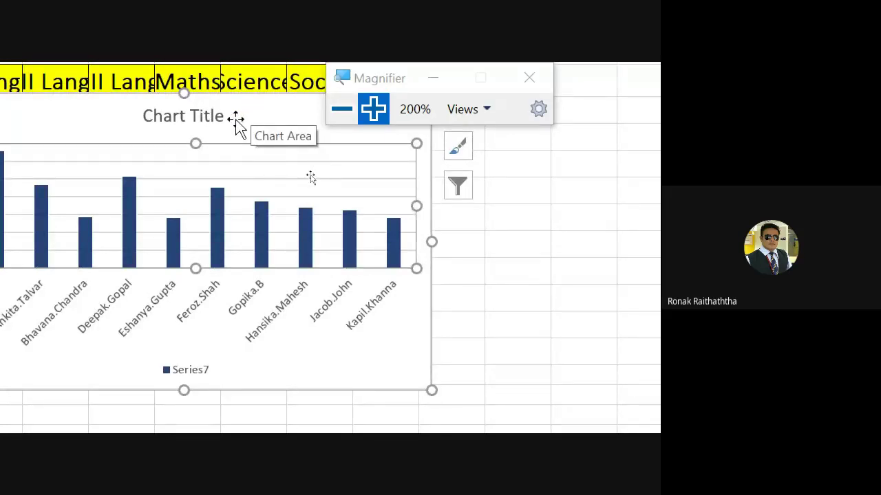
Replace the 'Chart Title' placeholder with 'Total marks of Students'.
{"action": "left_click", "coordinate": [214, 117]}
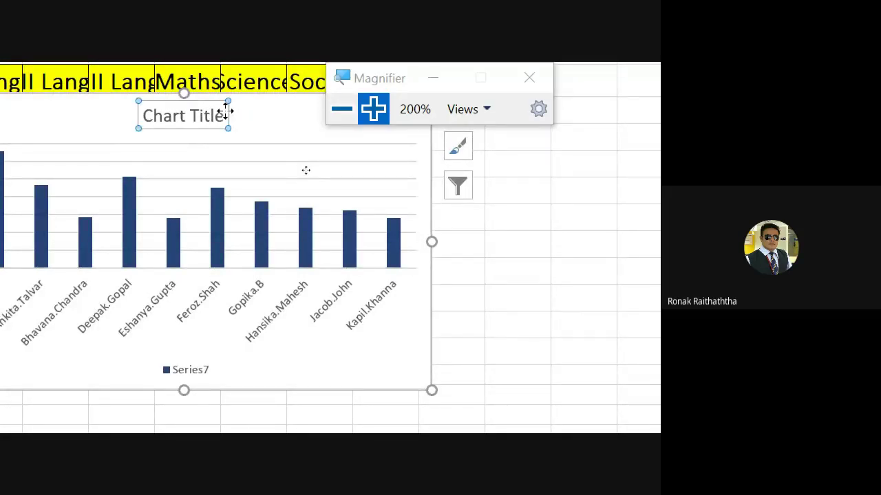
{"action": "left_click", "coordinate": [225, 114]}
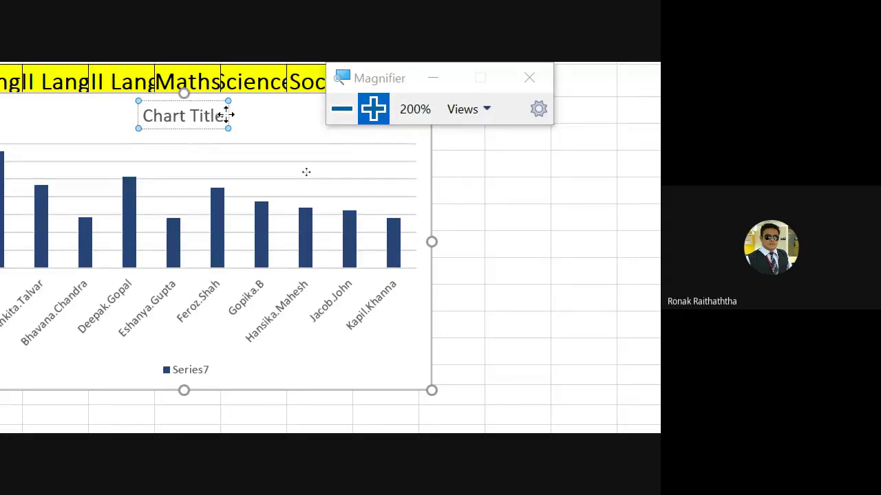
{"action": "triple_click", "coordinate": [159, 117]}
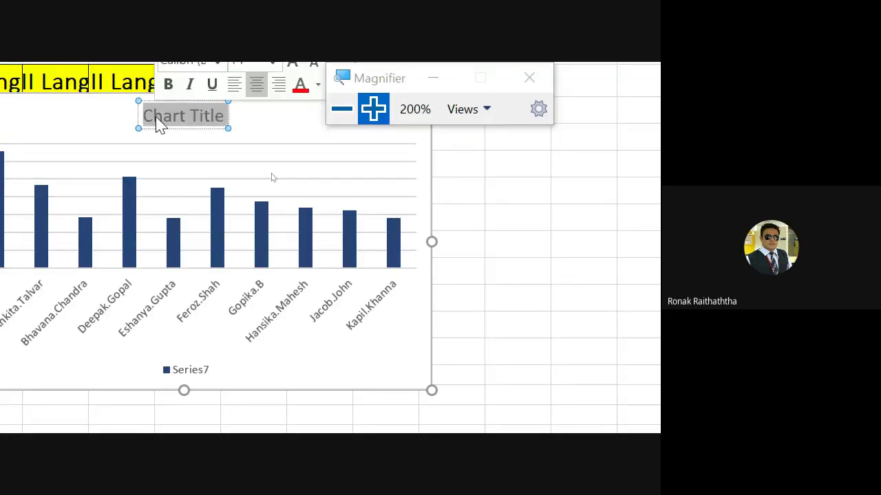
{"action": "type", "text": "Total m"}
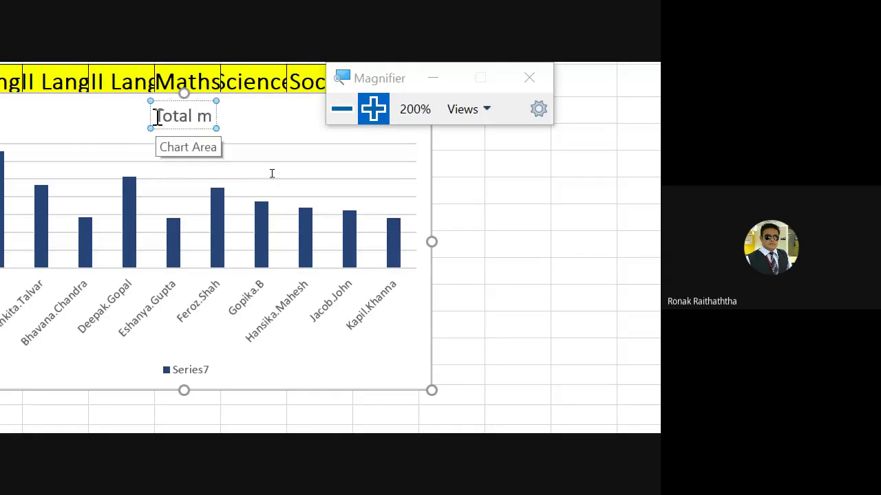
{"action": "type", "text": "arks of"}
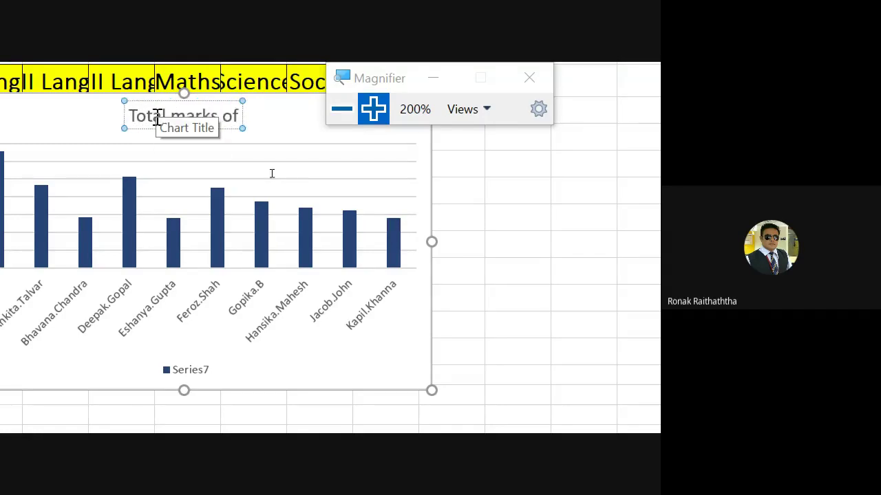
{"action": "type", "text": " Students"}
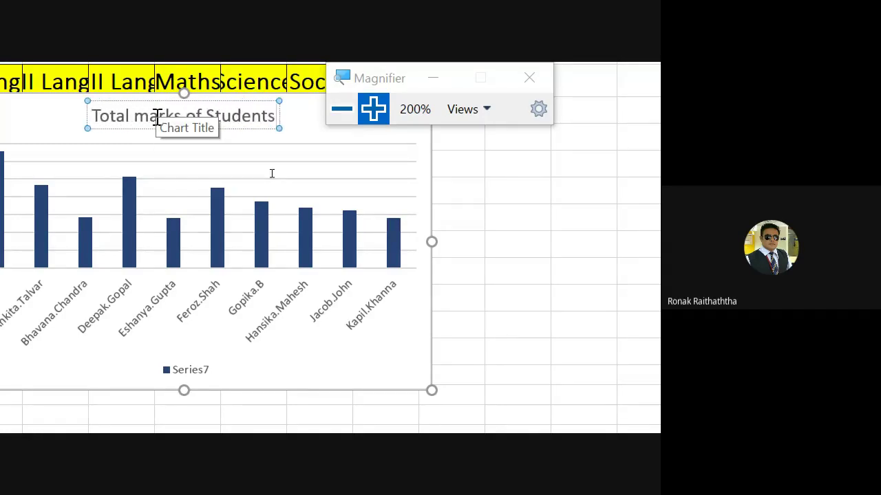
{"action": "left_click", "coordinate": [313, 133]}
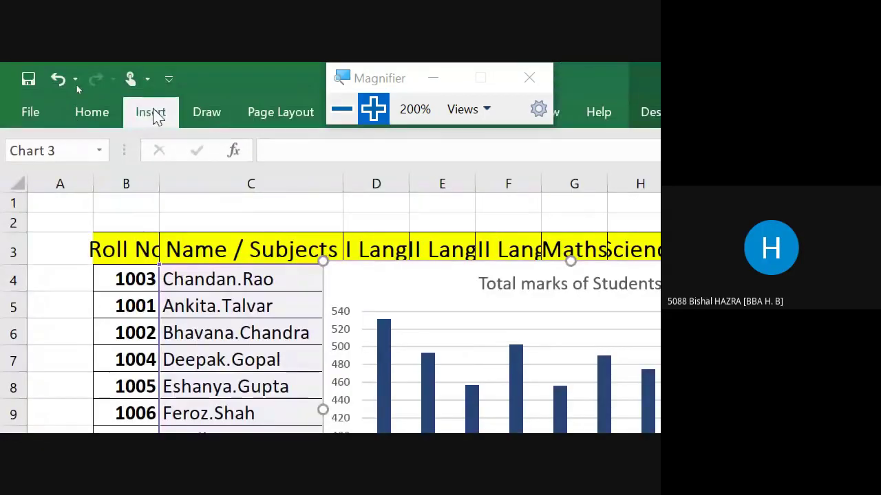
{"action": "left_click", "coordinate": [154, 114]}
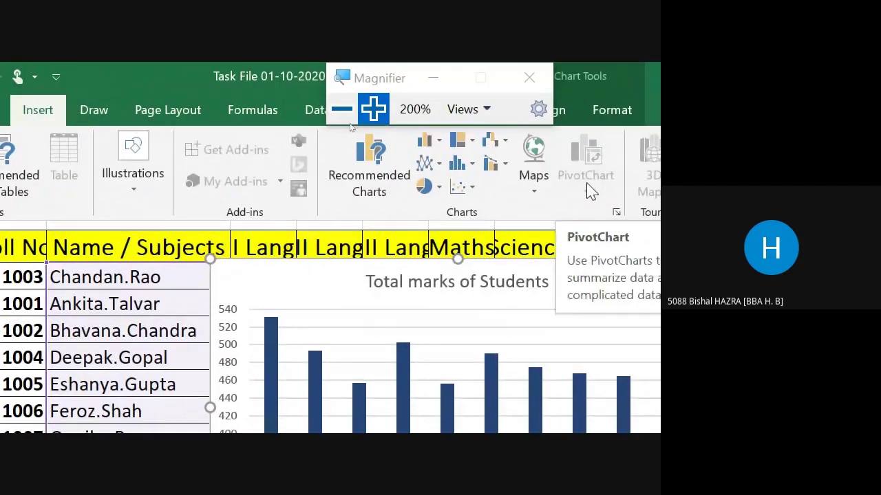
{"action": "left_click", "coordinate": [411, 336]}
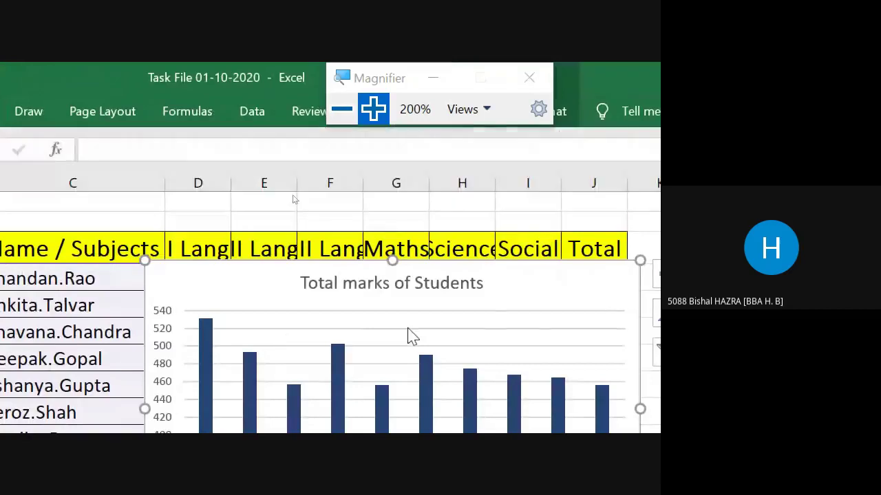
{"action": "scroll", "coordinate": [411, 337], "scroll_direction": "down", "scroll_amount": 2}
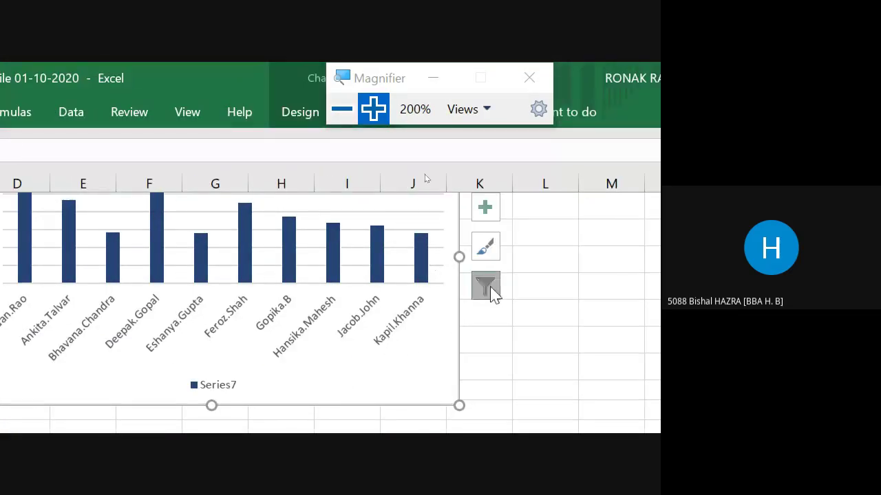
{"action": "left_click", "coordinate": [490, 286]}
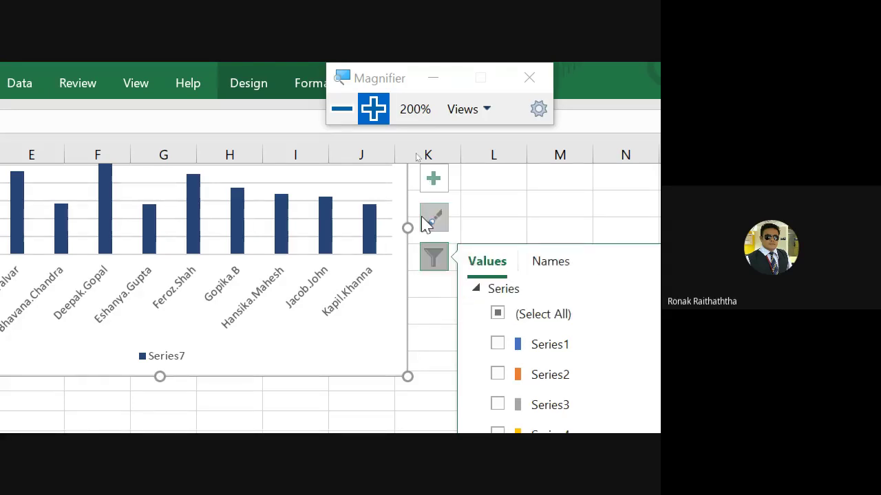
{"action": "left_click", "coordinate": [214, 206]}
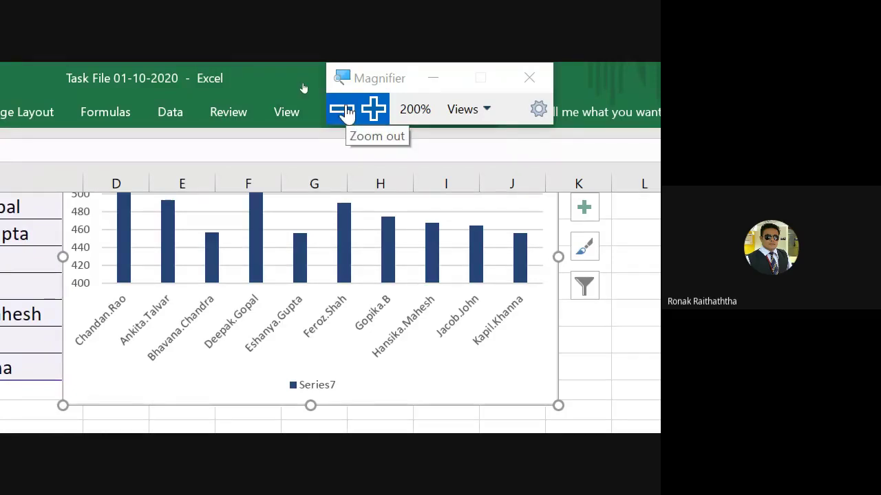
{"action": "left_click", "coordinate": [346, 113]}
{"action": "left_click", "coordinate": [344, 94]}
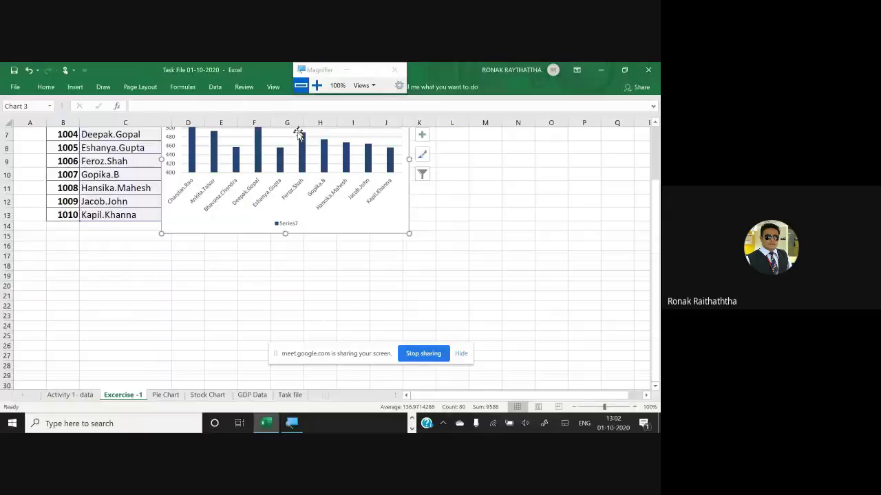
Glance at the Task file sheet, set zoom back to 200%, and return to Excercise -1.
{"action": "left_click", "coordinate": [289, 395]}
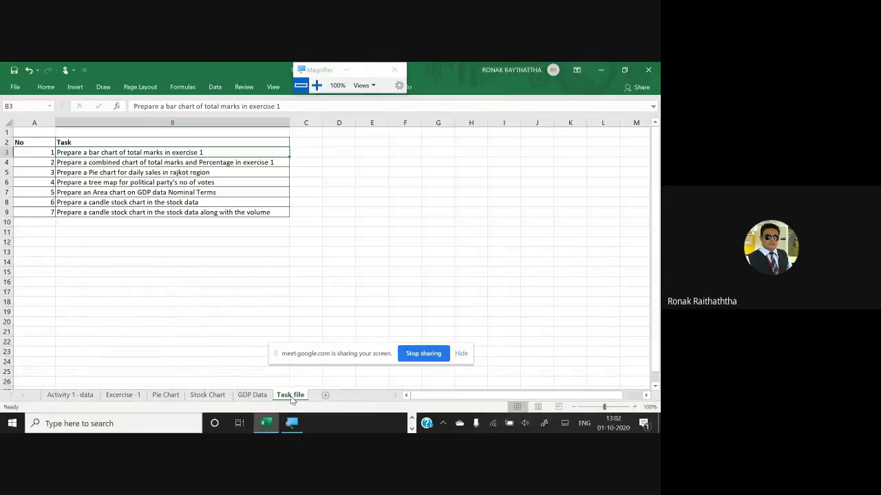
{"action": "left_click", "coordinate": [316, 85]}
{"action": "left_click", "coordinate": [317, 85]}
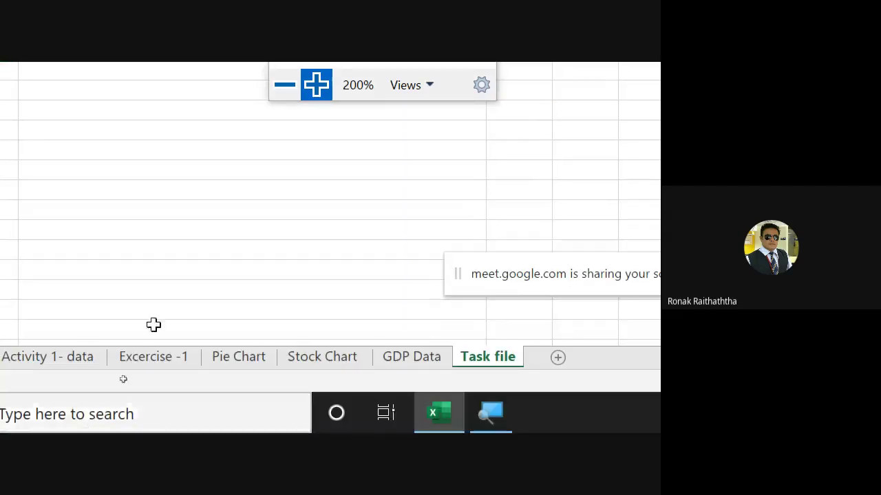
{"action": "left_click", "coordinate": [148, 356]}
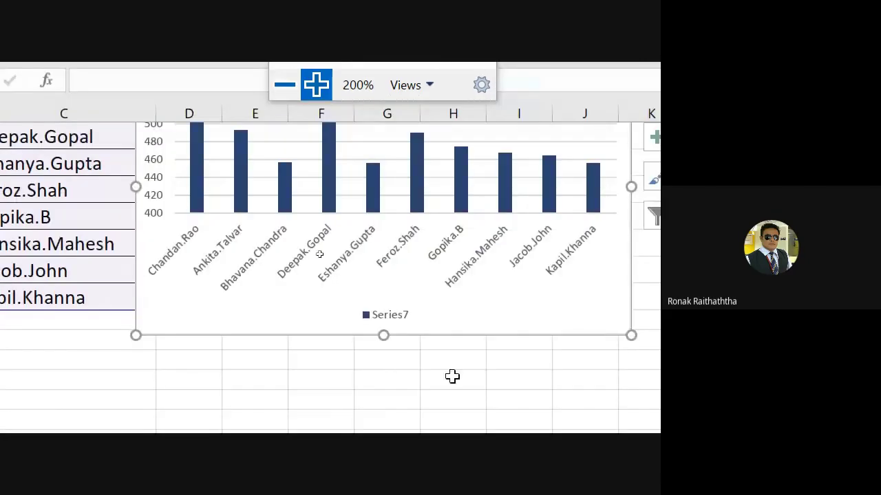
Cut the column chart and paste it into a cell below the marks table.
{"action": "left_click", "coordinate": [452, 377]}
{"action": "left_click", "coordinate": [478, 289]}
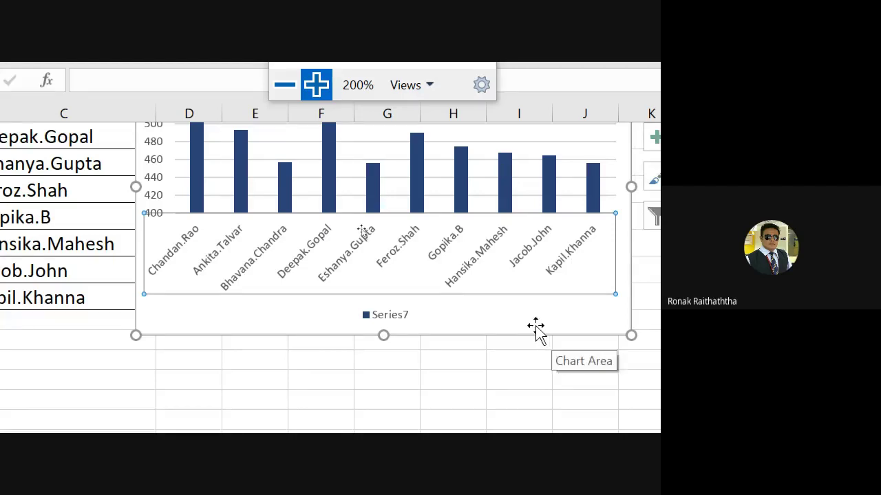
{"action": "key", "text": "Delete"}
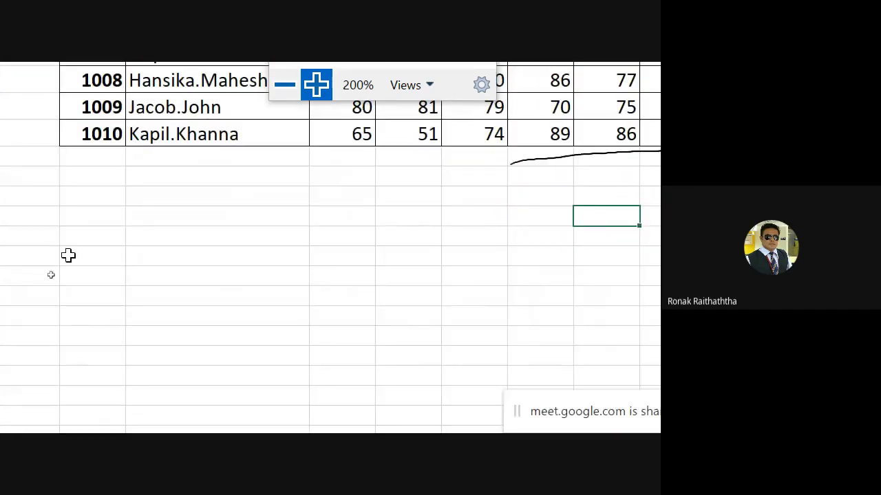
{"action": "left_click", "coordinate": [67, 216]}
{"action": "key", "text": "ctrl+v"}
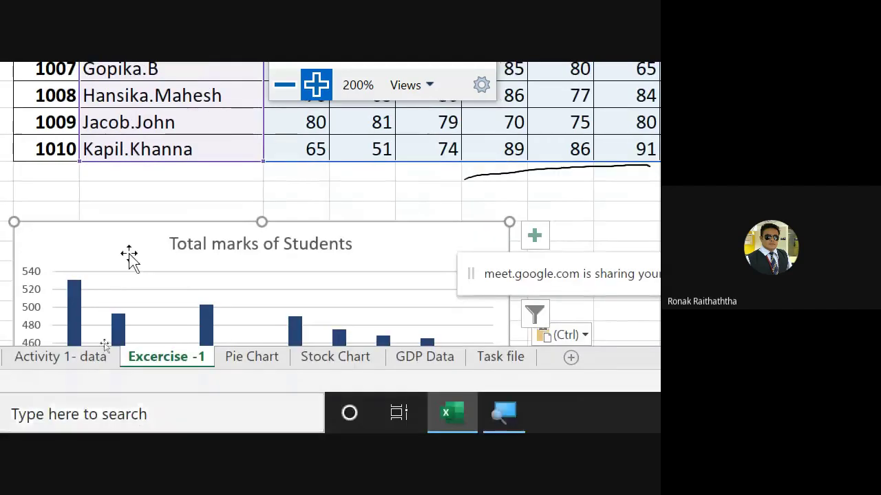
Move the chart to the Task file sheet, then remove it to reveal the seven tasks.
{"action": "key", "text": "Delete"}
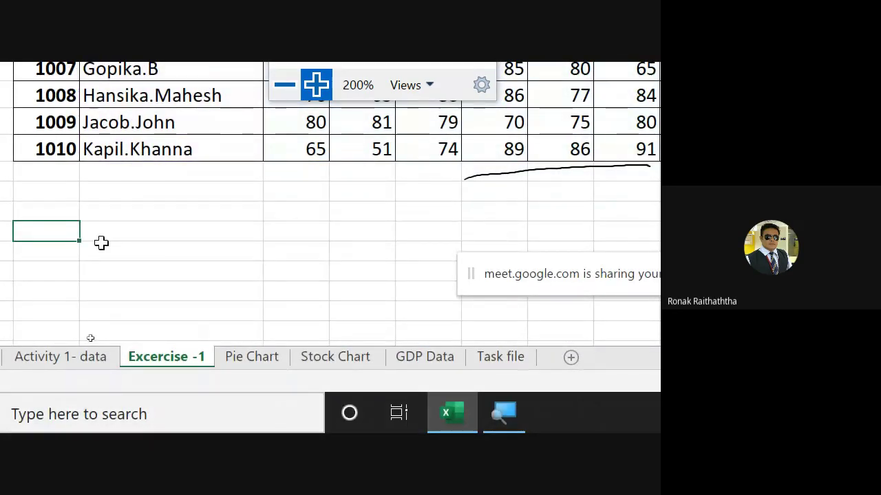
{"action": "left_click", "coordinate": [516, 359]}
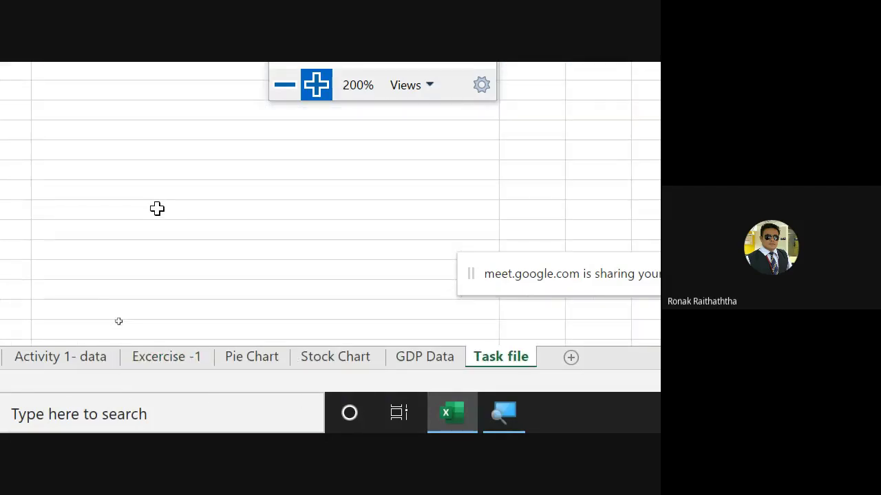
{"action": "key", "text": "ctrl+v"}
{"action": "scroll", "coordinate": [275, 421], "scroll_direction": "up", "scroll_amount": 4}
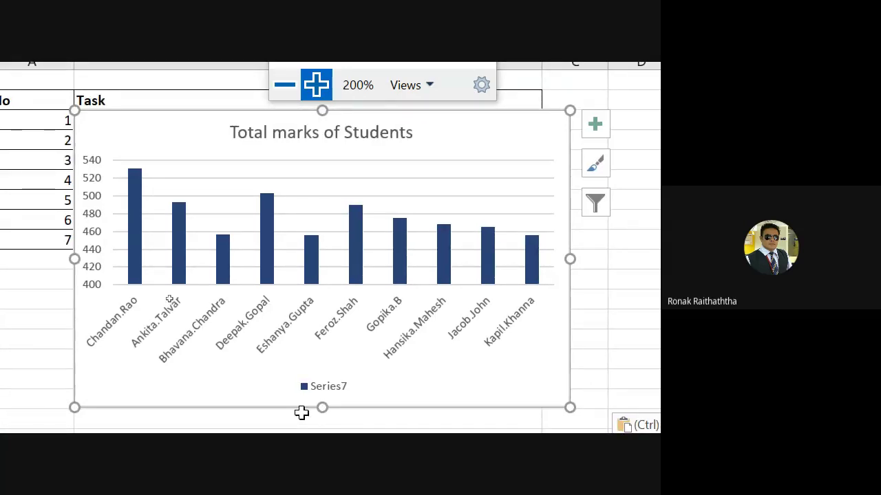
{"action": "key", "text": "Delete"}
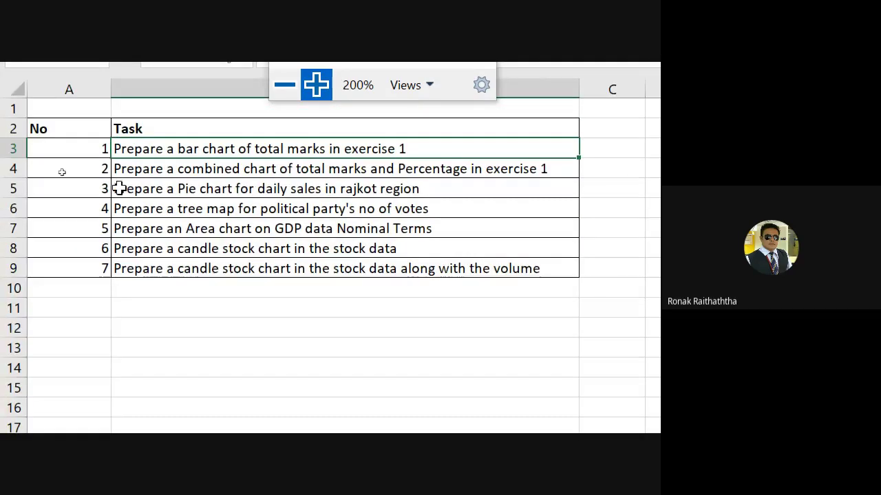
Read task 4 on the combined chart, then return to Excercise -1 and select the Total header.
{"action": "left_click", "coordinate": [183, 171]}
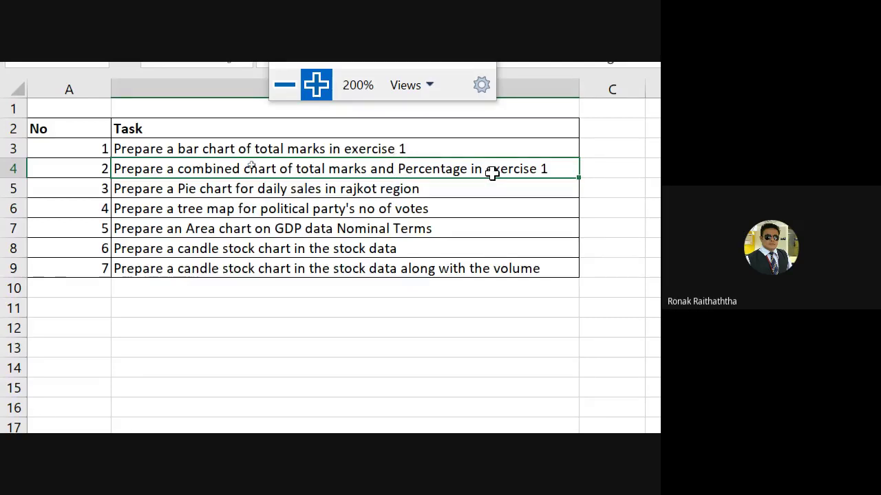
{"action": "left_click_drag", "start_coordinate": [550, 169], "coordinate": [113, 171]}
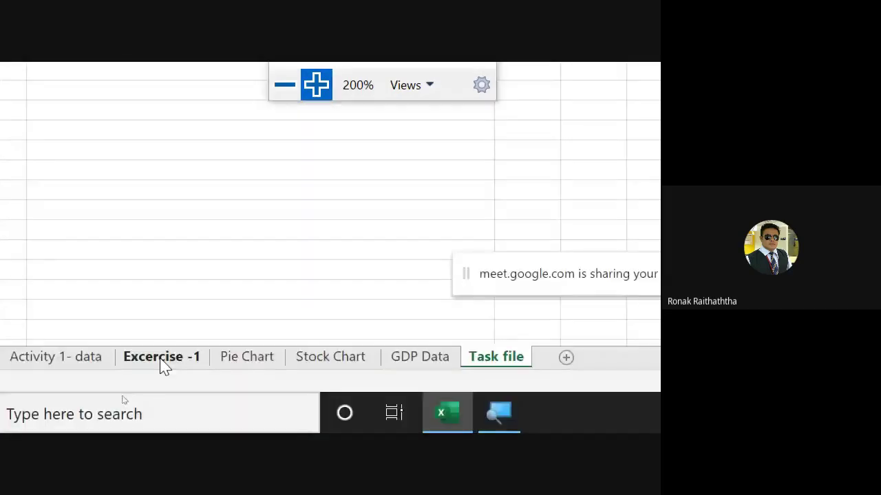
{"action": "left_click", "coordinate": [164, 363]}
{"action": "left_click", "coordinate": [471, 356]}
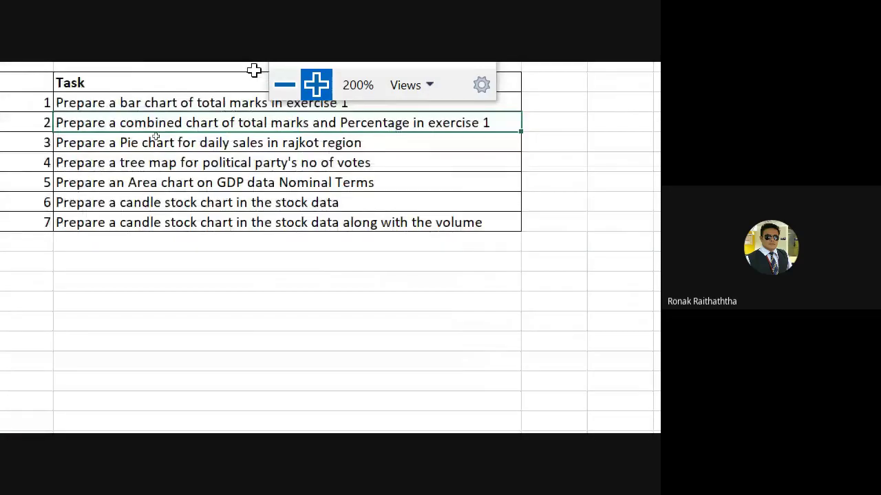
{"action": "left_click", "coordinate": [184, 387]}
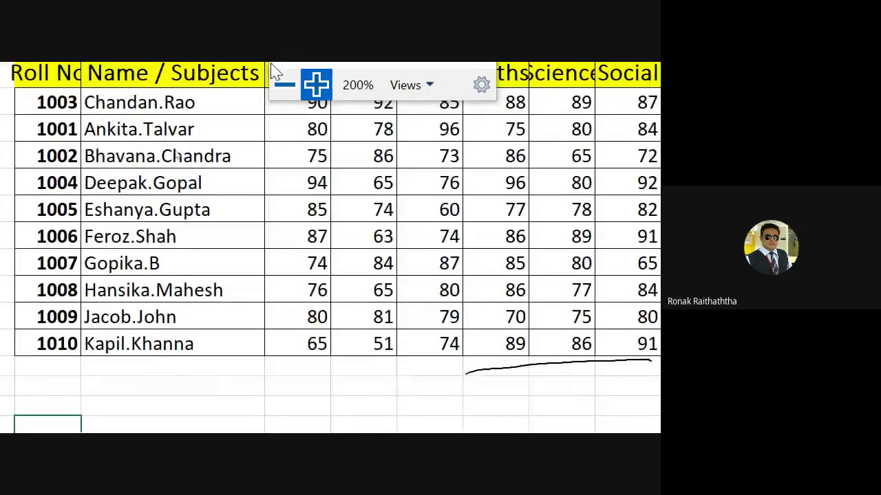
{"action": "left_click", "coordinate": [601, 131]}
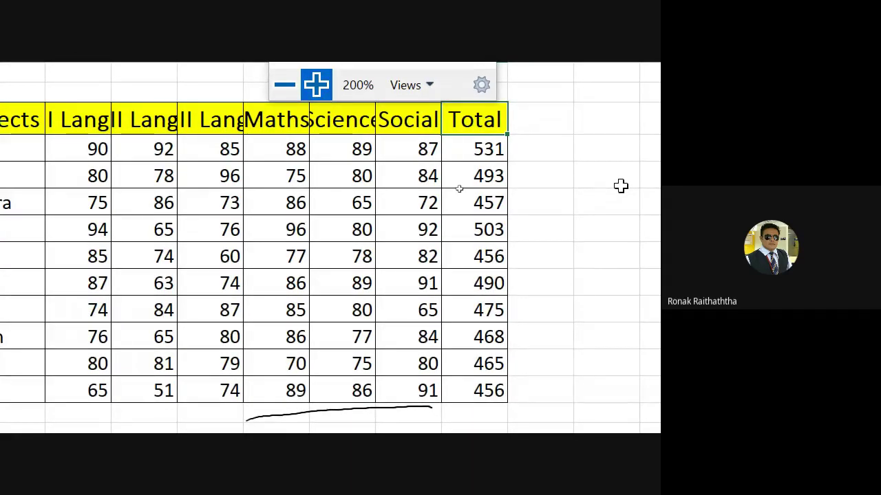
Add a '%' header in the cell right of Total.
{"action": "key", "text": "Right"}
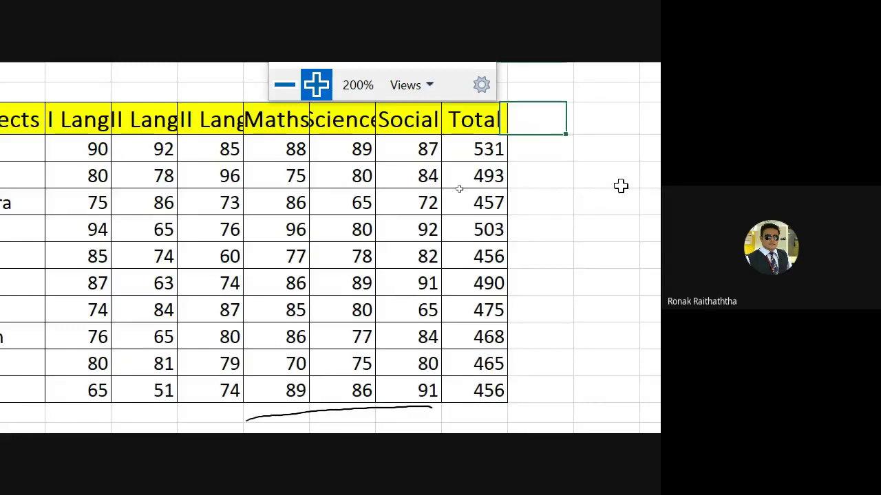
{"action": "type", "text": "%"}
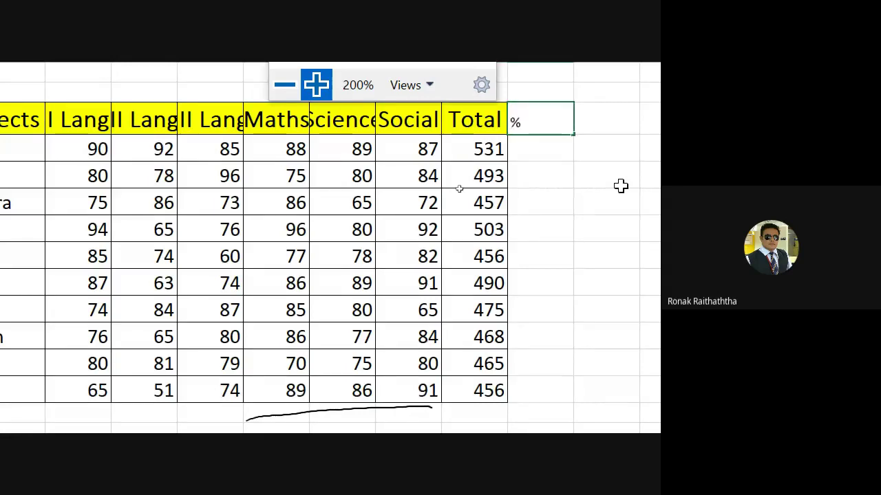
{"action": "key", "text": "Return"}
{"action": "key", "text": "Up"}
{"action": "key", "text": "Up"}
{"action": "key", "text": "Down"}
{"action": "key", "text": "Down"}
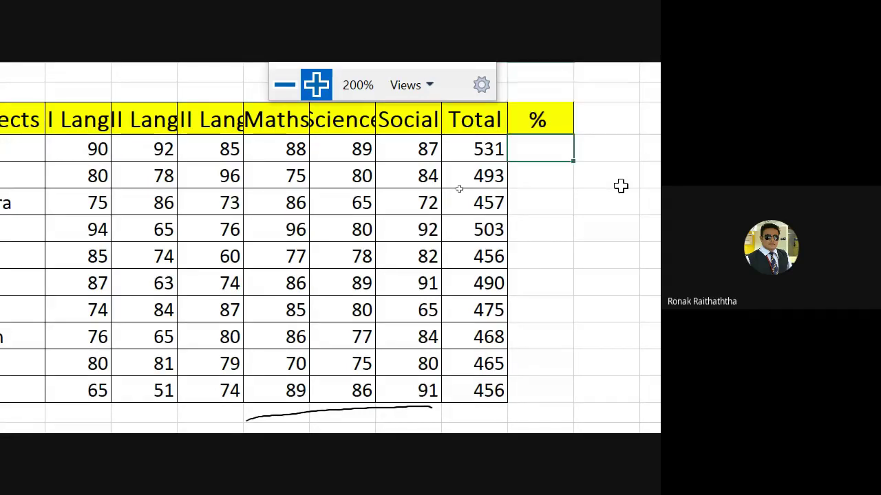
Enter =J4/600 in the first % cell, giving 0.885.
{"action": "type", "text": "="}
{"action": "left_click", "coordinate": [495, 143]}
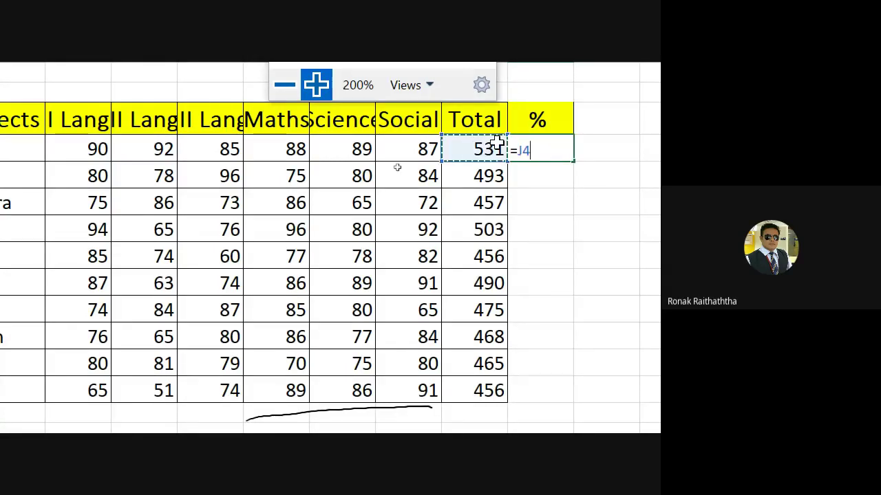
{"action": "type", "text": "/"}
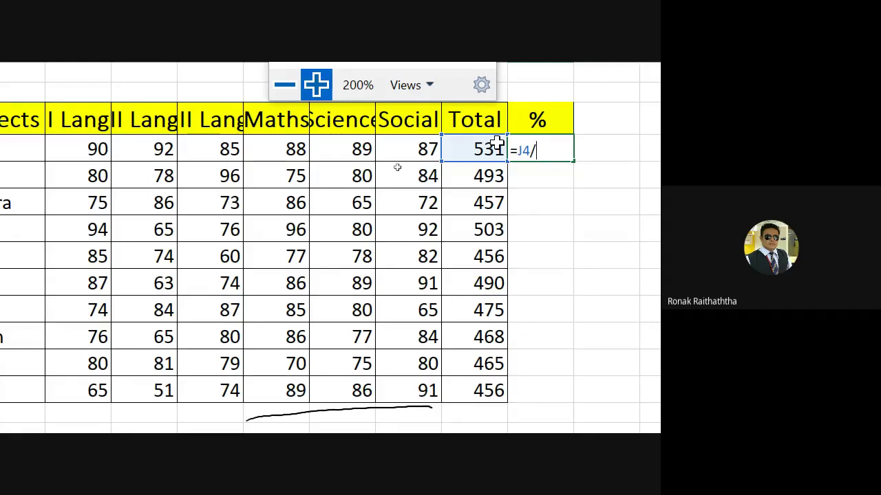
{"action": "type", "text": "60 0"}
{"action": "key", "text": "Return"}
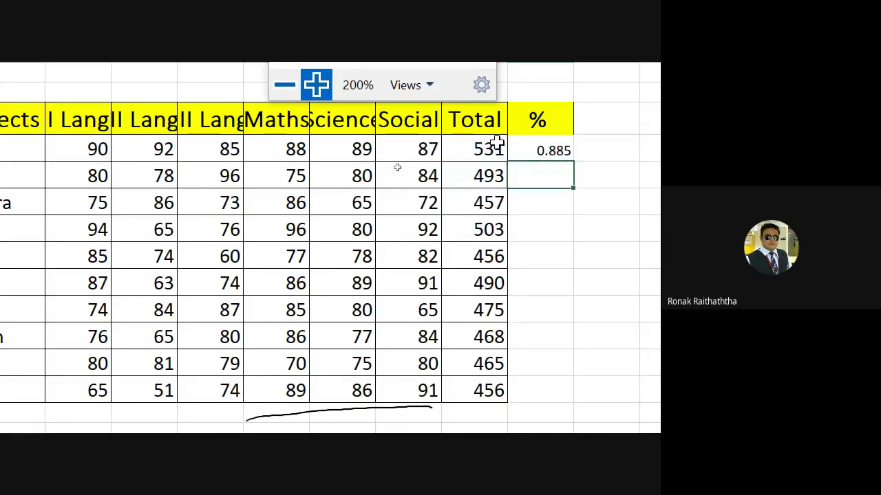
Copy the percentage formula down the % column for the remaining students.
{"action": "key", "text": "Up"}
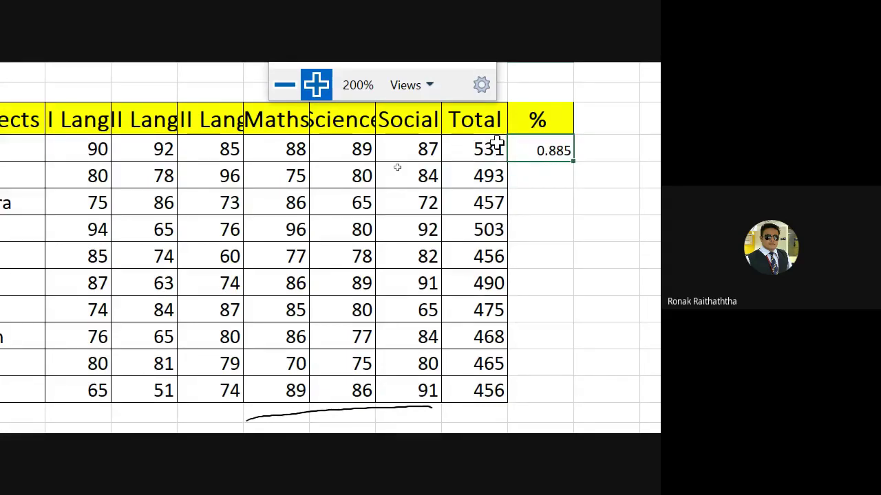
{"action": "key", "text": "ctrl+c"}
{"action": "key", "text": "Down"}
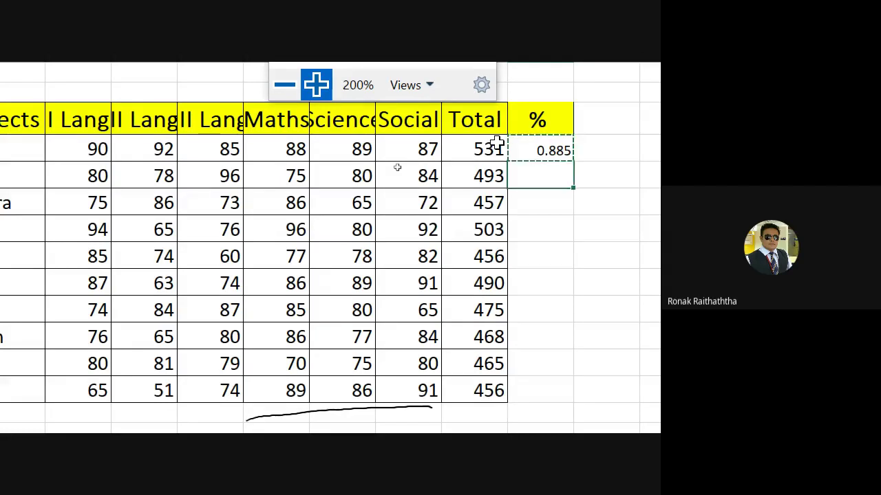
{"action": "key", "text": "shift+Down"}
{"action": "key", "text": "shift+Down"}
{"action": "key", "text": "shift+Down"}
{"action": "key", "text": "shift+Down"}
{"action": "key", "text": "shift+Down"}
{"action": "key", "text": "shift+Down"}
{"action": "key", "text": "shift+Down"}
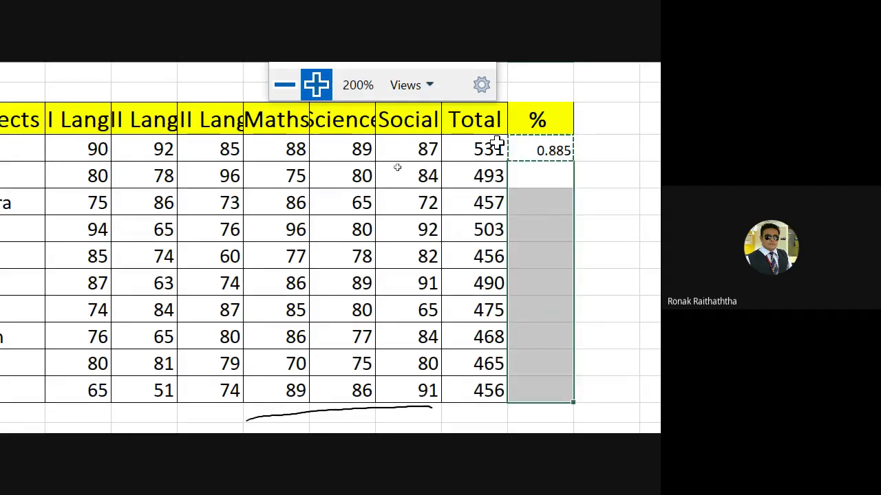
{"action": "key", "text": "ctrl+v"}
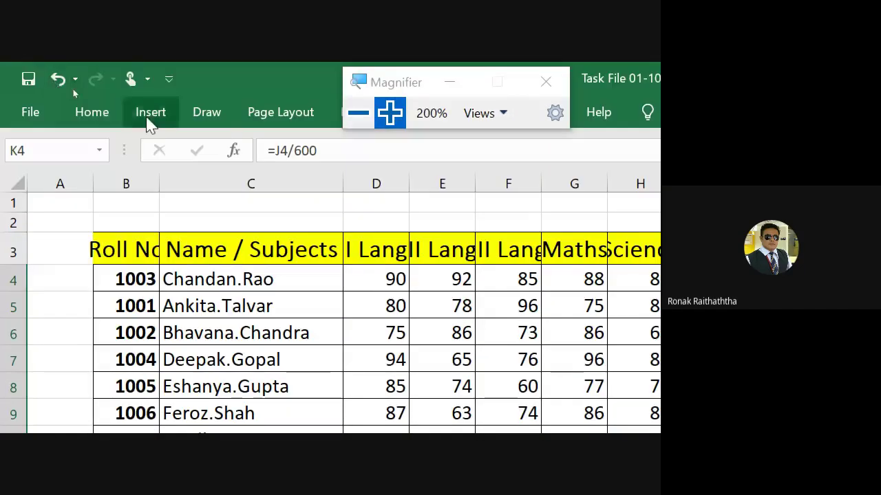
Apply Percent Style with two decimals to the % column, showing 88.50% down to 76.00%.
{"action": "left_click", "coordinate": [150, 115]}
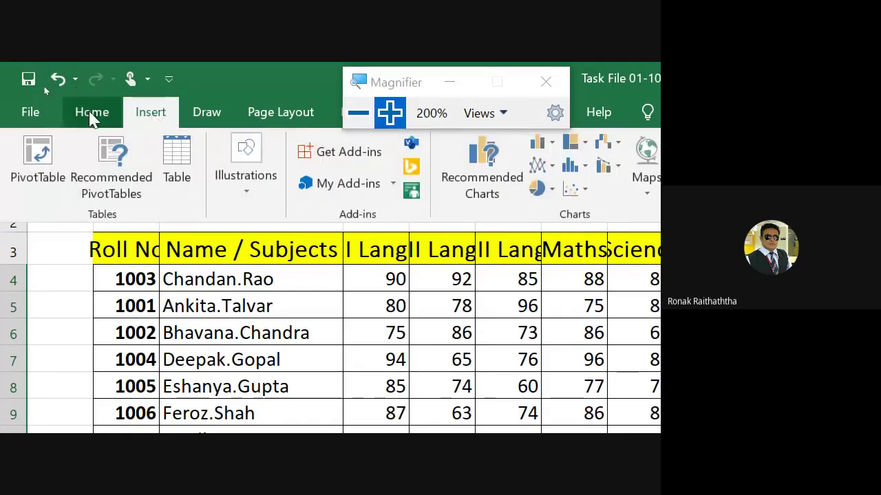
{"action": "left_click", "coordinate": [92, 116]}
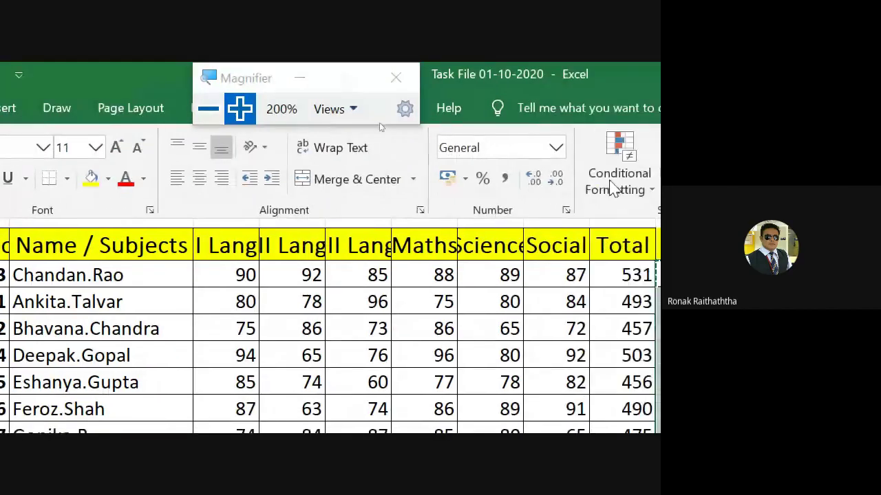
{"action": "left_click", "coordinate": [481, 176]}
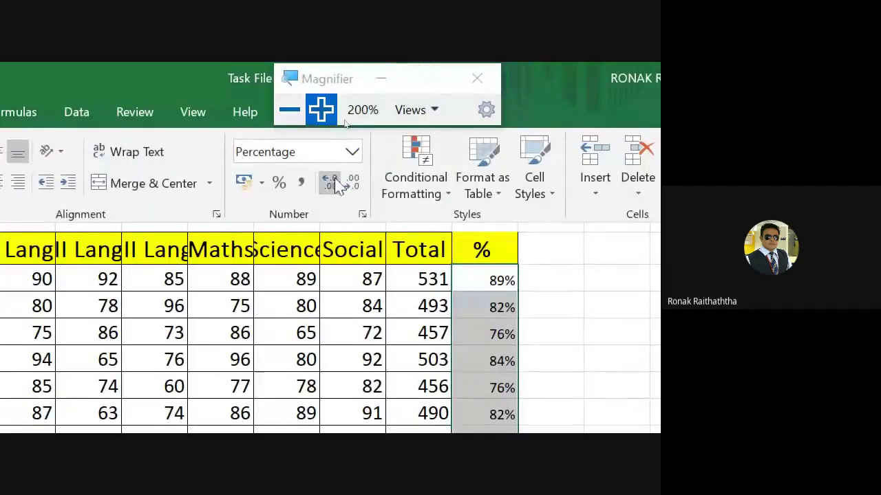
{"action": "left_click", "coordinate": [335, 179]}
{"action": "left_click", "coordinate": [334, 179]}
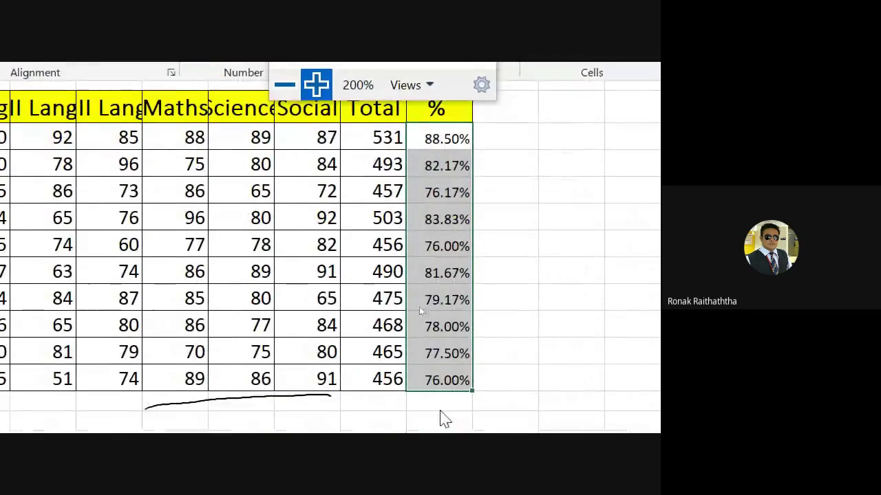
{"action": "left_click", "coordinate": [392, 134]}
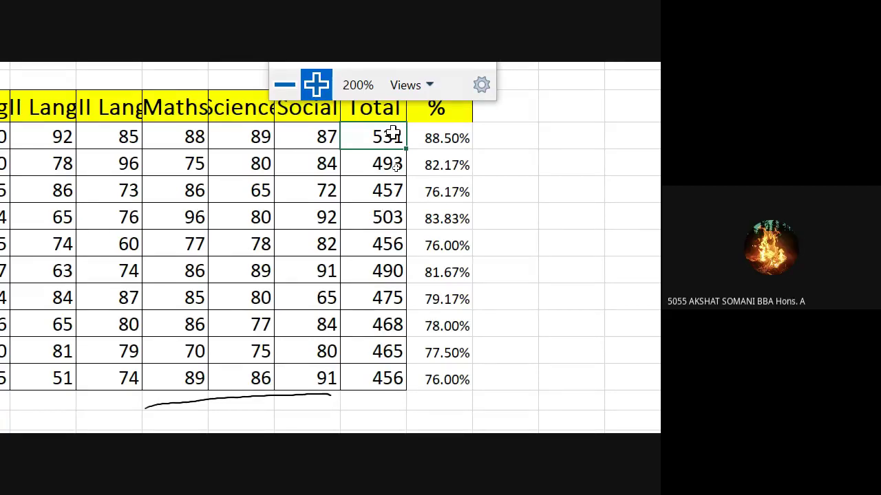
Select the ten % values in K4:K13 and display the ribbon KeyTips with Alt.
{"action": "key", "text": "Right"}
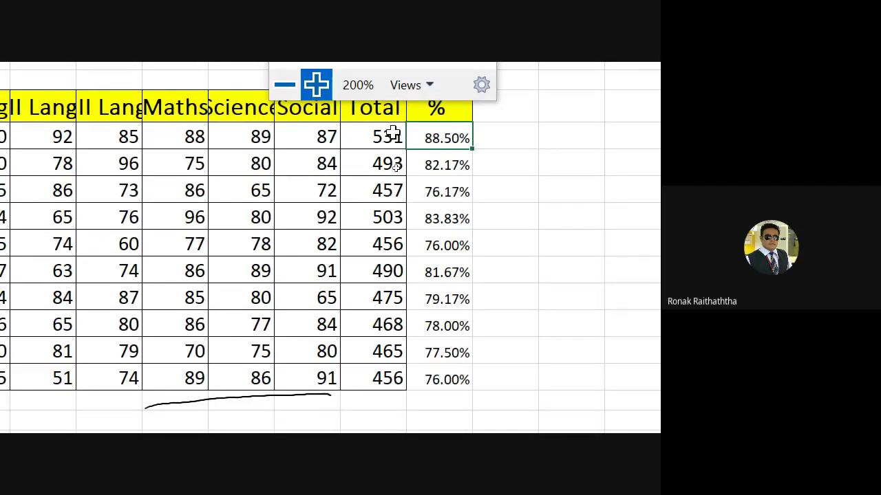
{"action": "key", "text": "Left"}
{"action": "key", "text": "Left"}
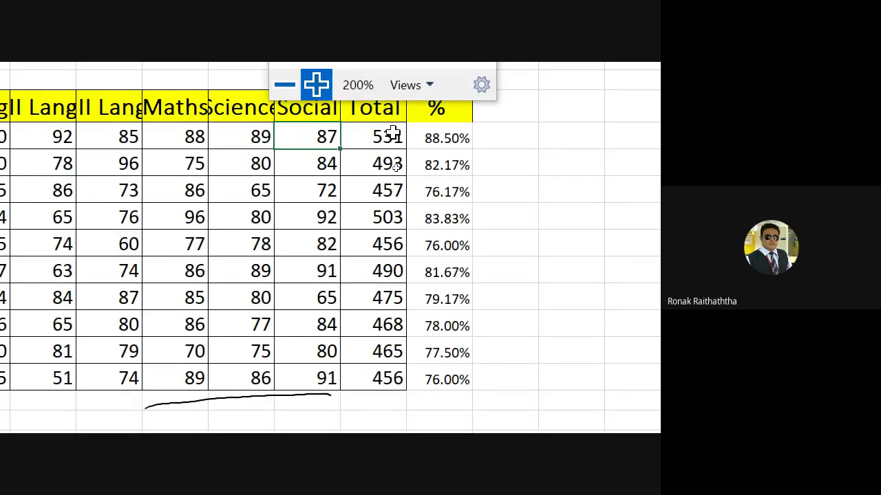
{"action": "key", "text": "Right"}
{"action": "key", "text": "Right"}
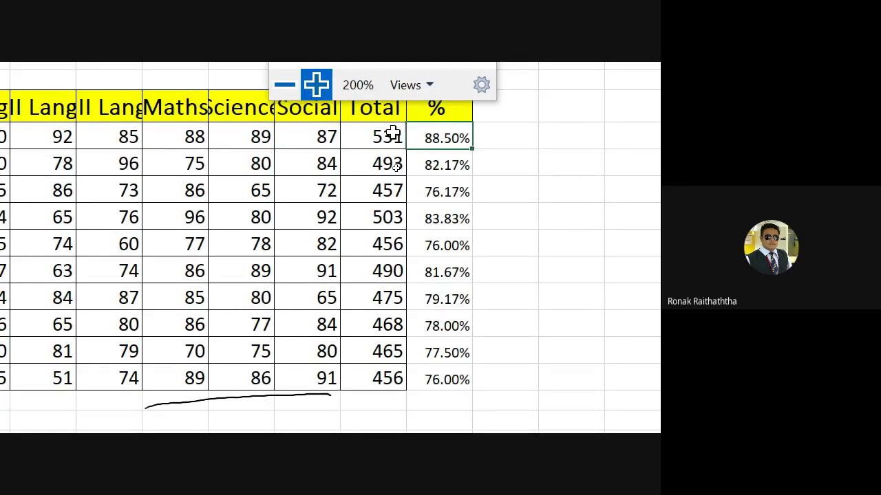
{"action": "key", "text": "Left"}
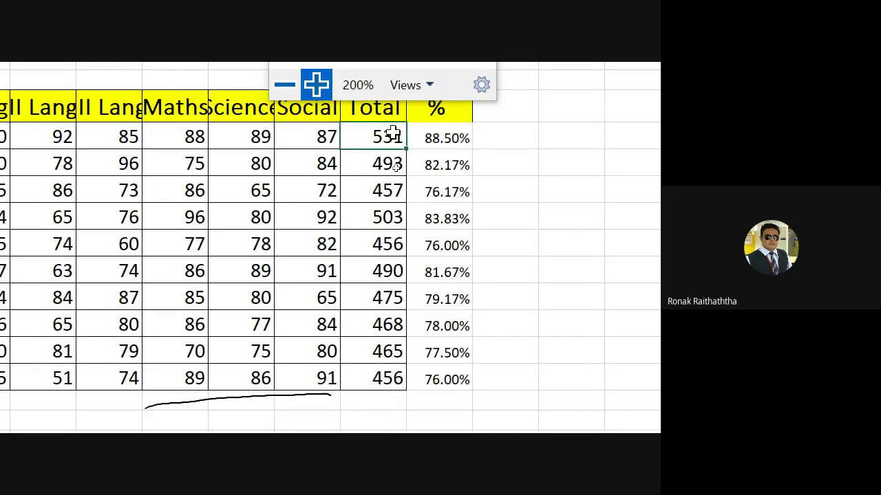
{"action": "key", "text": "Right"}
{"action": "key", "text": "ctrl+shift+Down"}
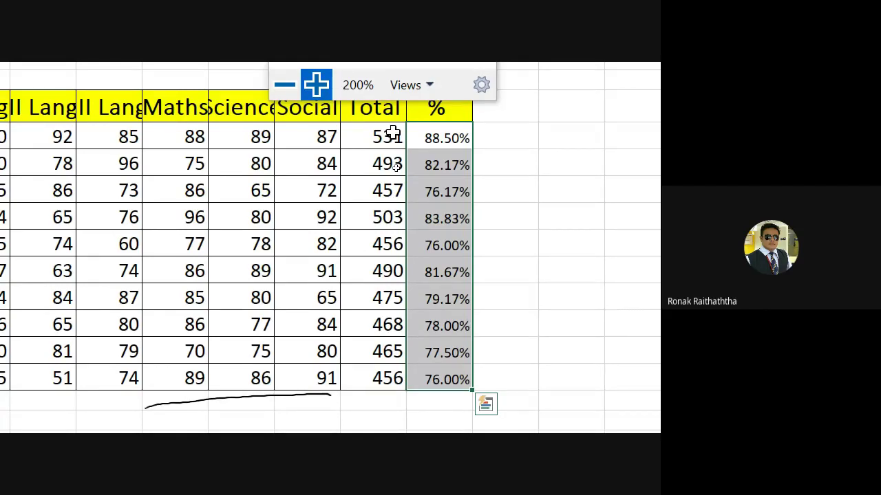
{"action": "key", "text": "alt"}
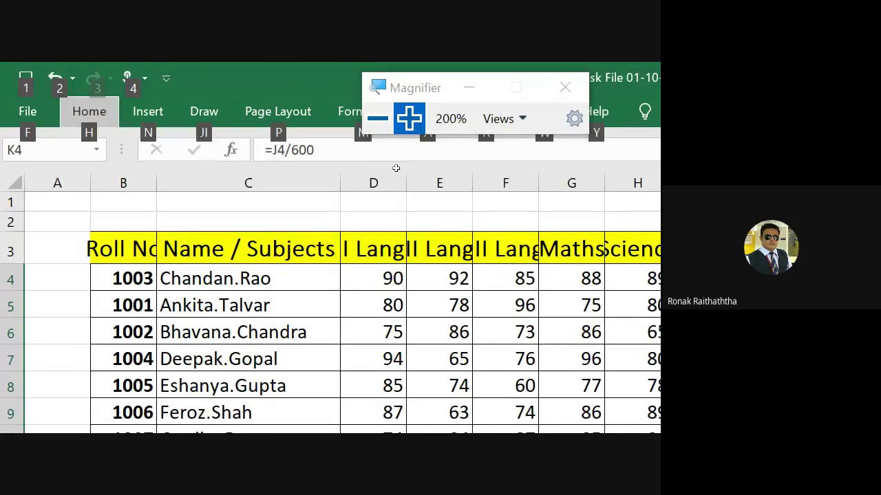
Apply All Borders to the selected % cells using the H, B, A KeyTips.
{"action": "key", "text": "h"}
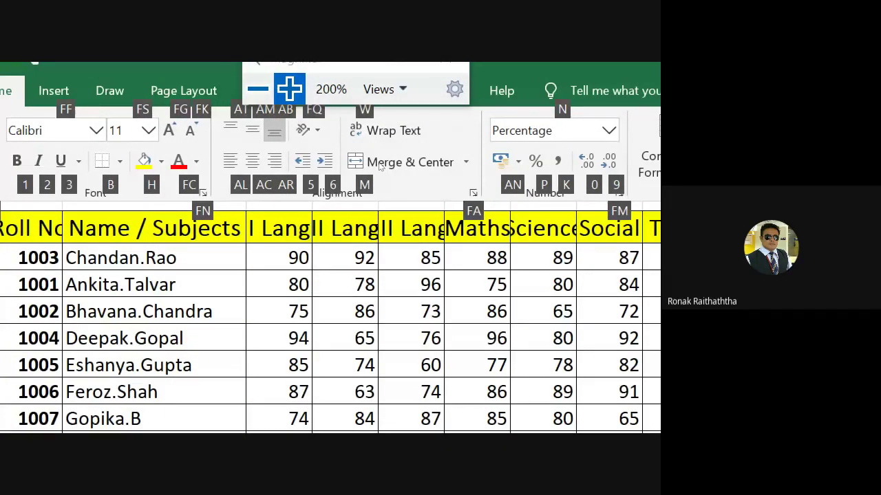
{"action": "key", "text": "b"}
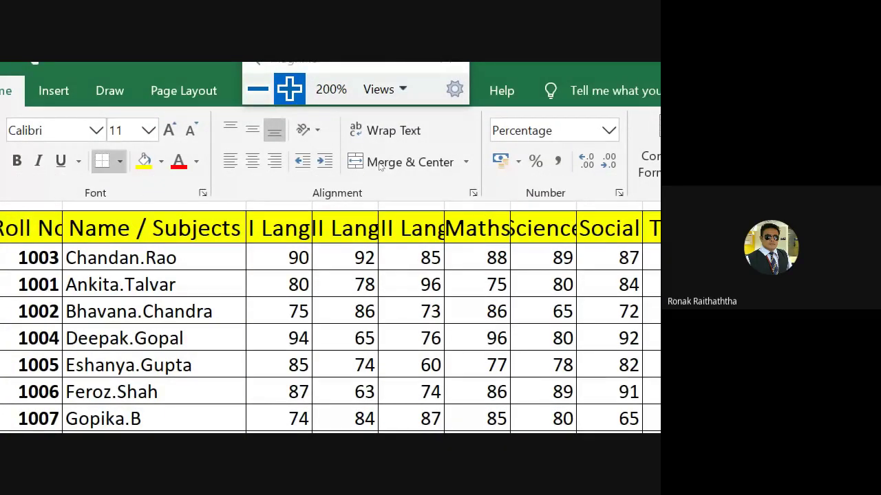
{"action": "key", "text": "a"}
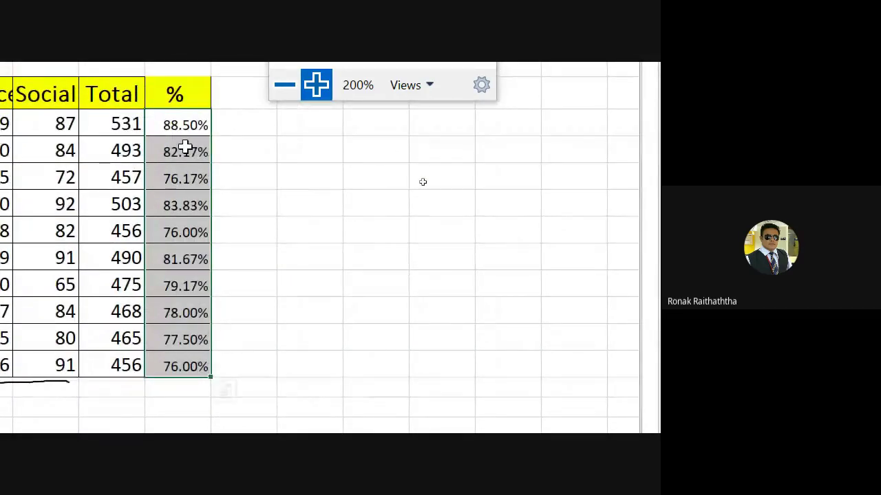
{"action": "left_click", "coordinate": [111, 154]}
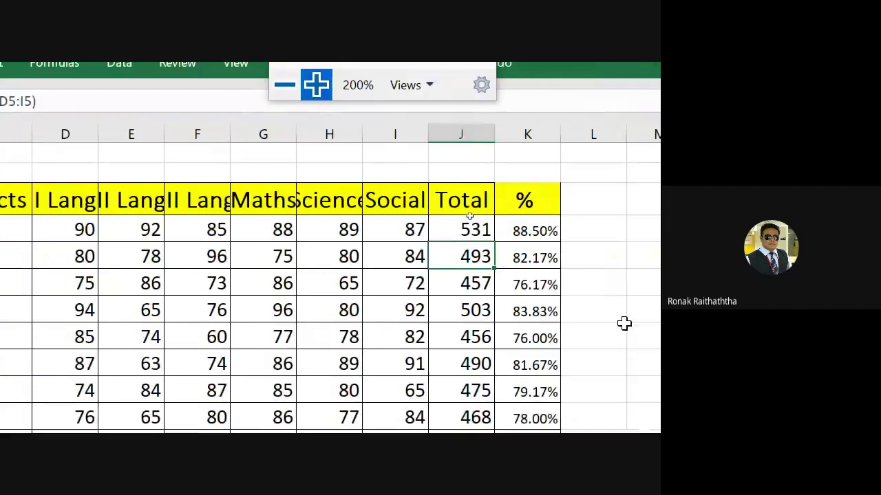
{"action": "left_click", "coordinate": [511, 200]}
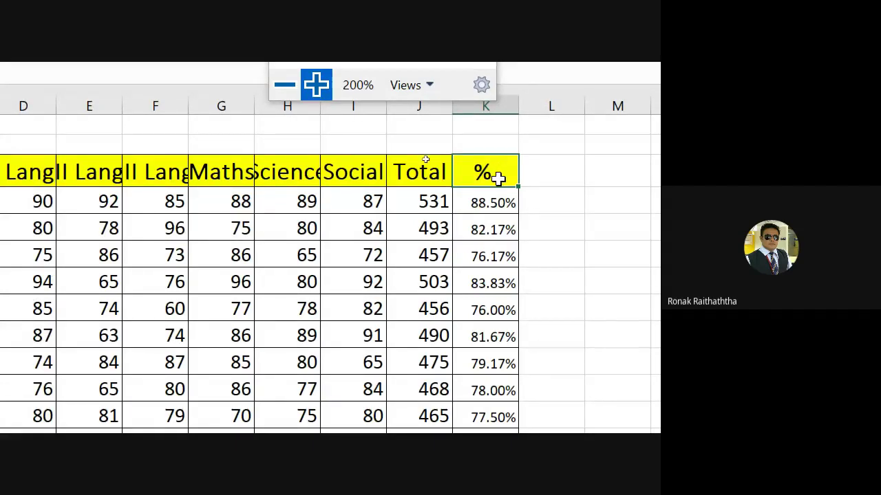
{"action": "left_click", "coordinate": [536, 176]}
{"action": "left_click", "coordinate": [492, 173]}
{"action": "key", "text": "Left"}
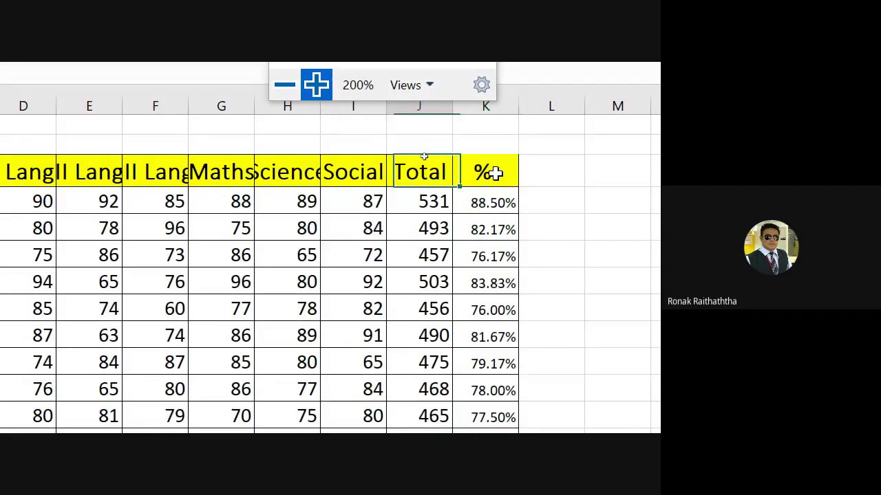
{"action": "key", "text": "Left"}
{"action": "key", "text": "Left"}
{"action": "key", "text": "Left"}
{"action": "key", "text": "Left"}
{"action": "key", "text": "Left"}
{"action": "key", "text": "Left"}
{"action": "key", "text": "Left"}
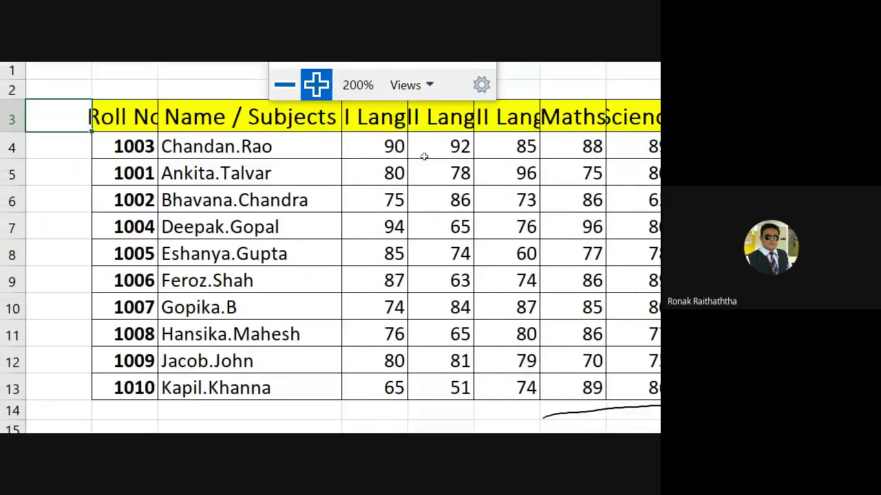
{"action": "key", "text": "Right"}
{"action": "key", "text": "Right"}
{"action": "key", "text": "Right"}
{"action": "key", "text": "Right"}
{"action": "key", "text": "Right"}
{"action": "key", "text": "Right"}
{"action": "key", "text": "Right"}
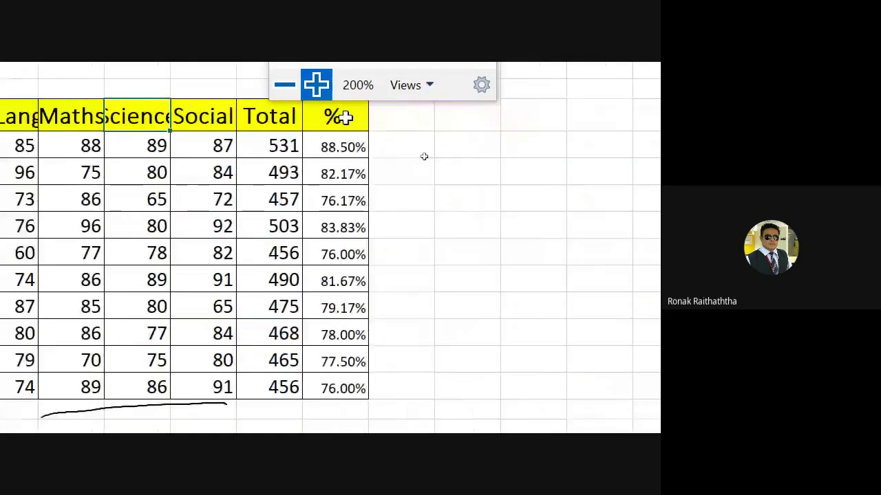
{"action": "key", "text": "Up"}
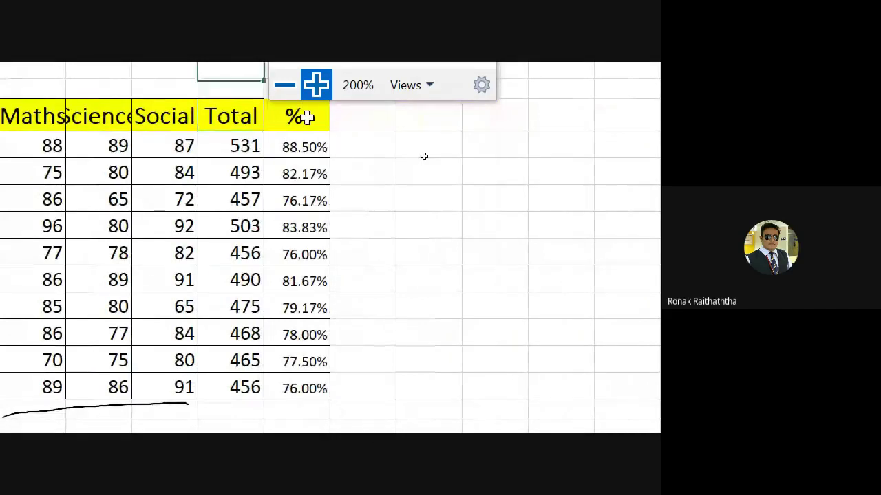
{"action": "key", "text": "Up"}
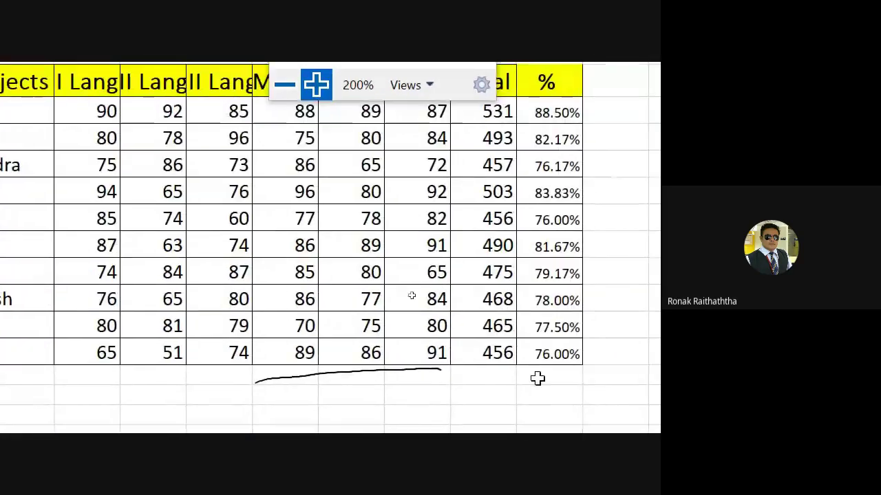
{"action": "left_click_drag", "start_coordinate": [486, 125], "coordinate": [562, 354]}
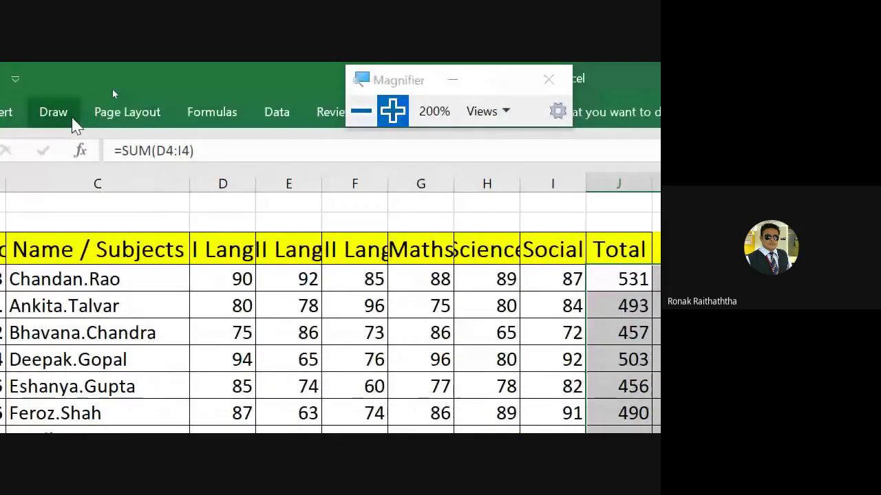
{"action": "left_click", "coordinate": [66, 113]}
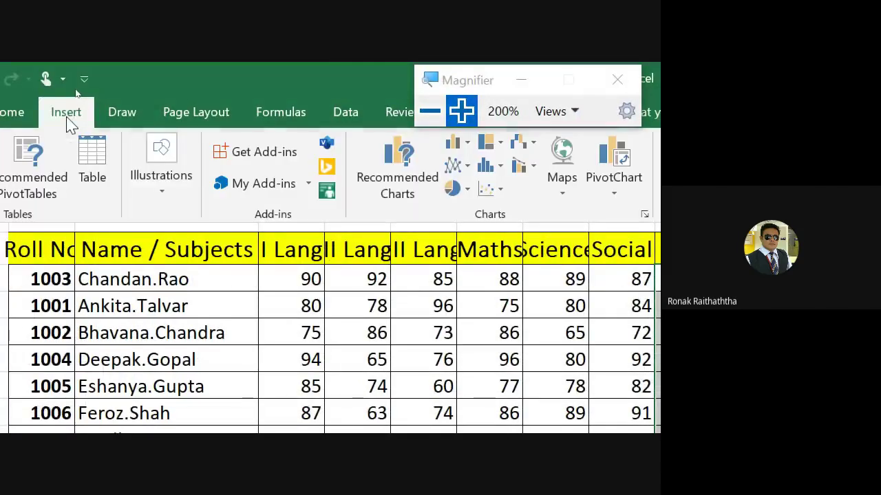
{"action": "left_click", "coordinate": [454, 147]}
{"action": "left_click", "coordinate": [473, 211]}
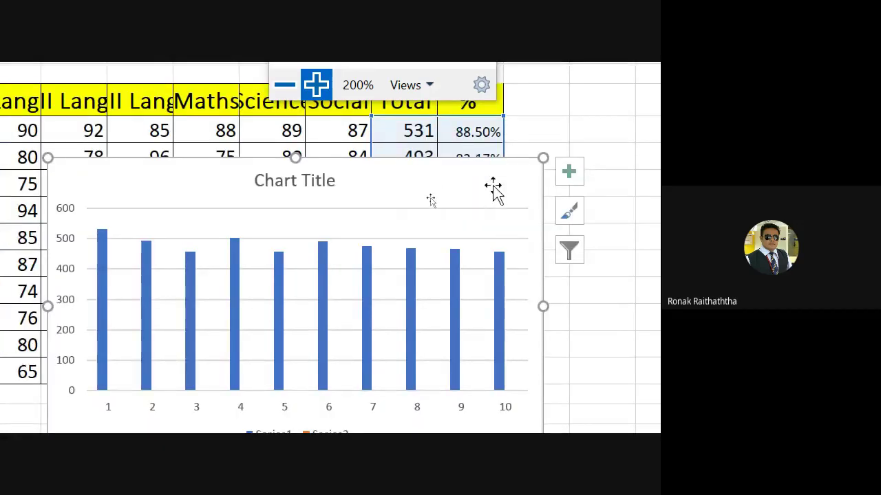
{"action": "key", "text": "Delete"}
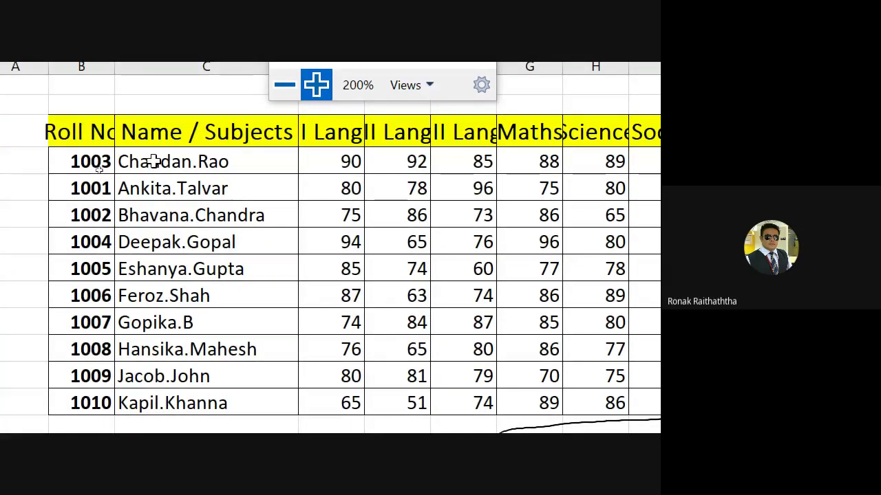
Select student names C4:C13 together with the Total J4:J13 and % K4:K13 columns.
{"action": "left_click", "coordinate": [172, 159]}
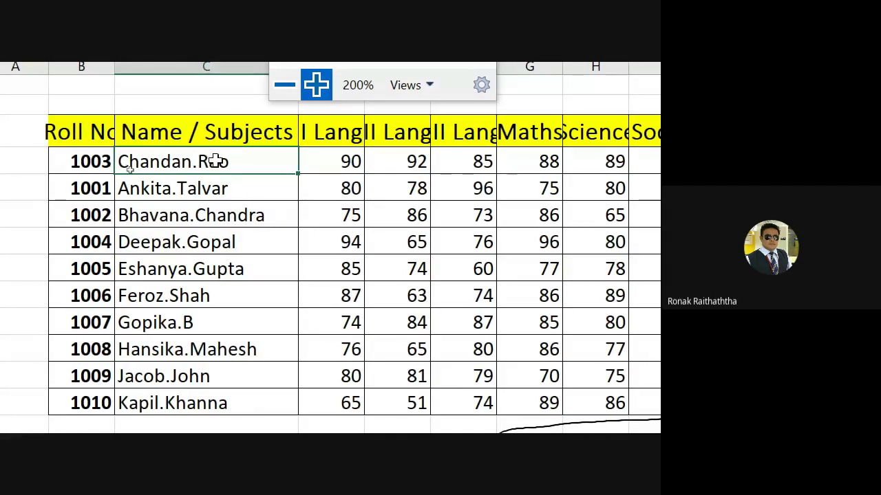
{"action": "mouse_move", "coordinate": [220, 195]}
{"action": "left_mouse_down"}
{"action": "mouse_move", "coordinate": [252, 334]}
{"action": "mouse_move", "coordinate": [249, 408]}
{"action": "left_mouse_up"}
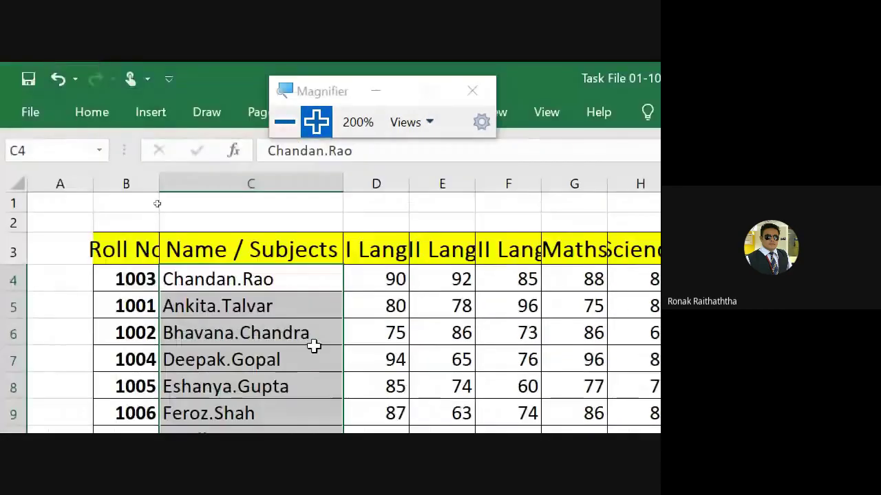
{"action": "left_click", "coordinate": [296, 287]}
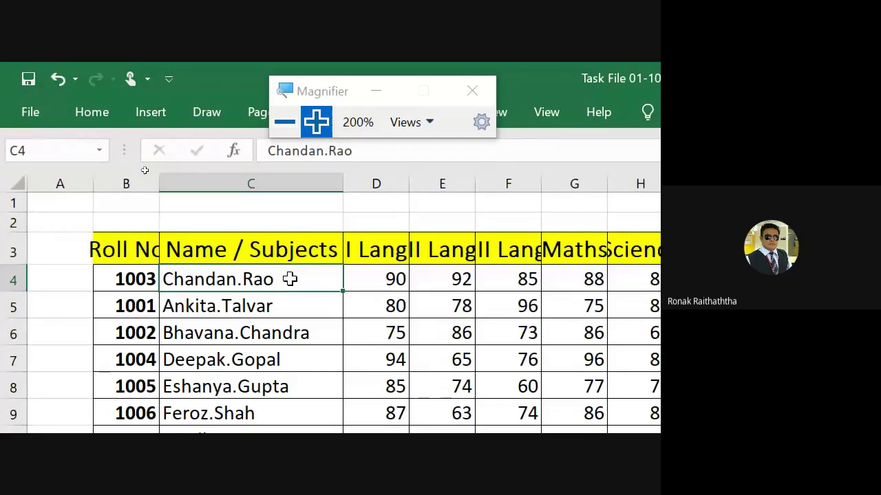
{"action": "mouse_move", "coordinate": [290, 279]}
{"action": "left_mouse_down"}
{"action": "mouse_move", "coordinate": [292, 418]}
{"action": "mouse_move", "coordinate": [288, 405]}
{"action": "left_mouse_up"}
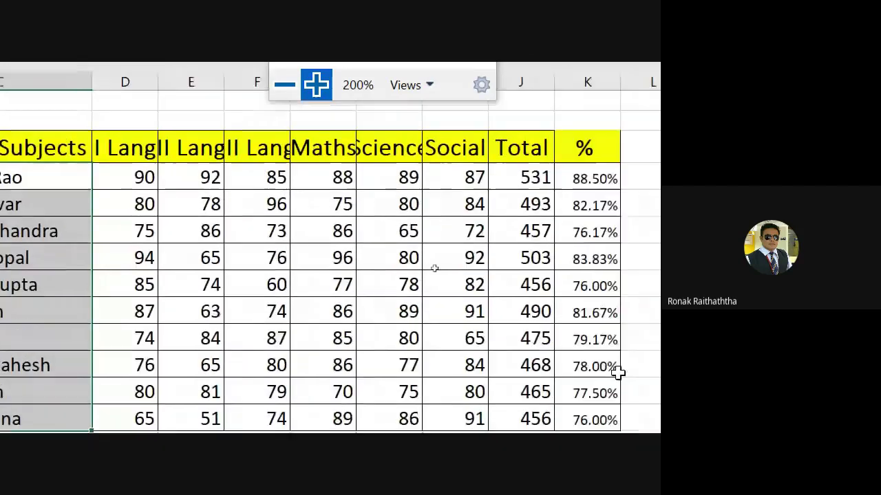
{"action": "left_click_drag", "start_coordinate": [506, 156], "coordinate": [509, 399]}
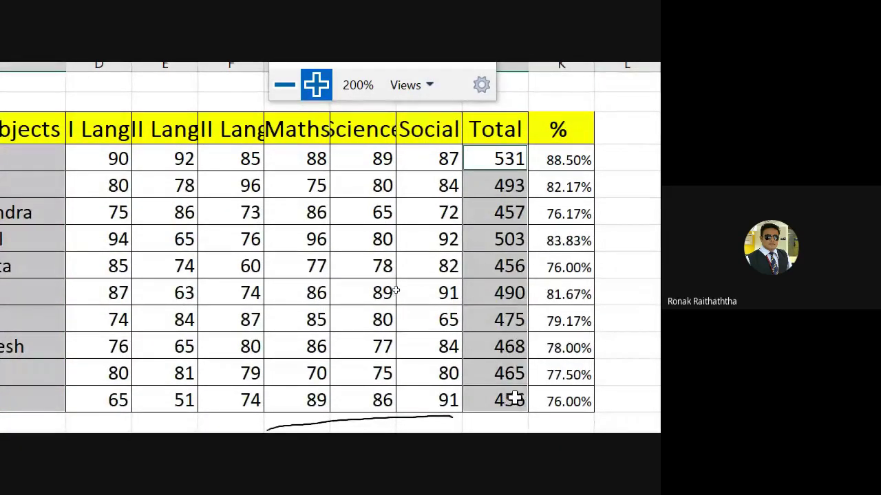
{"action": "left_click", "coordinate": [568, 157], "text": "ctrl"}
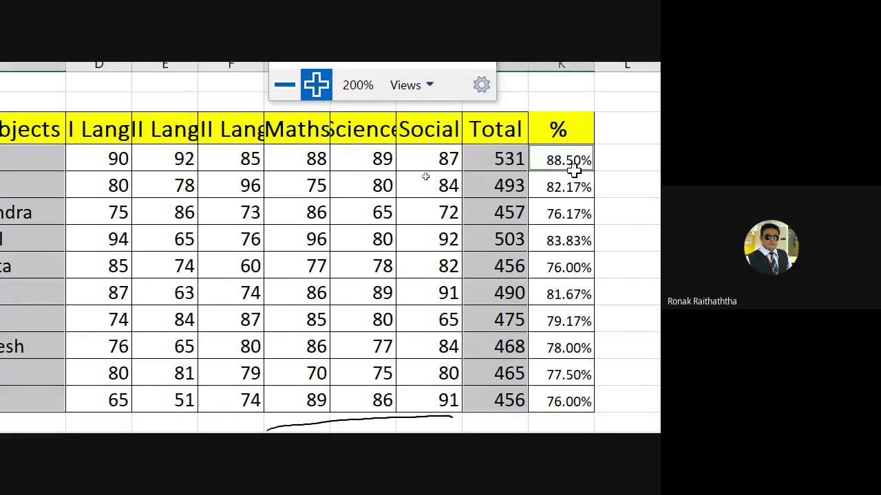
{"action": "left_click_drag", "start_coordinate": [574, 171], "coordinate": [575, 402]}
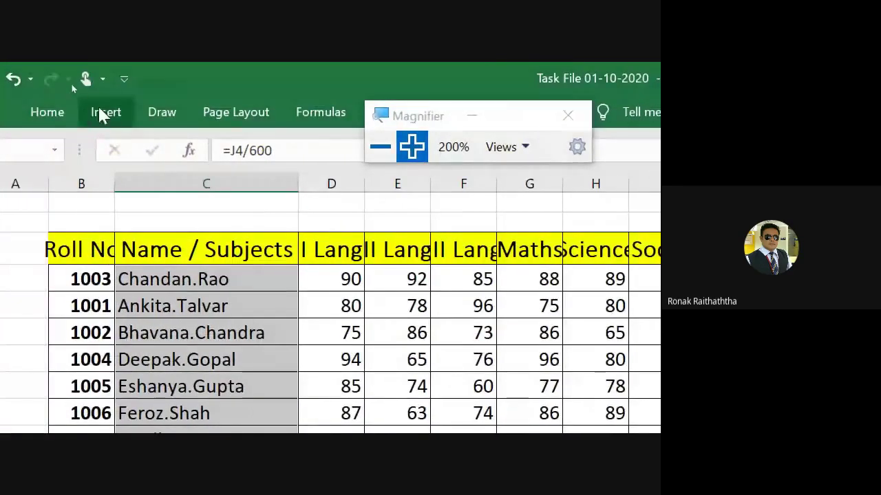
Show the Combo chart dropdown from the Insert tab's Charts group.
{"action": "left_click", "coordinate": [106, 113]}
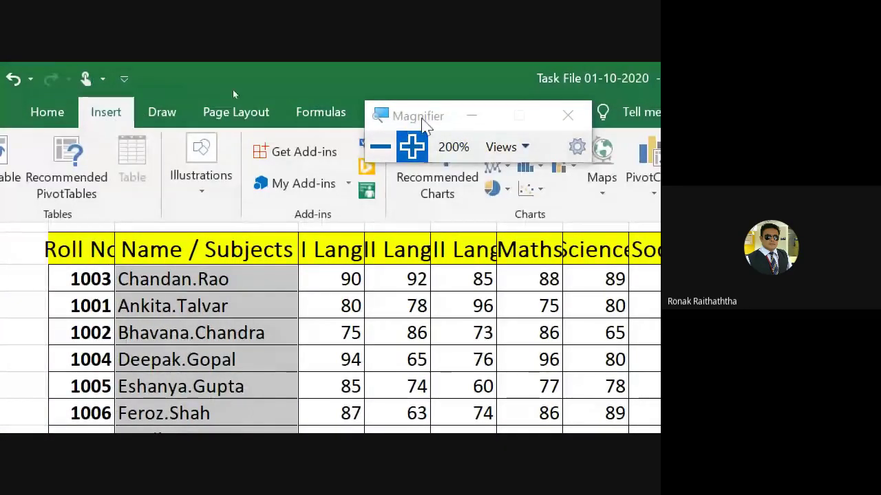
{"action": "left_click_drag", "start_coordinate": [405, 123], "coordinate": [409, 85]}
{"action": "left_click", "coordinate": [103, 116]}
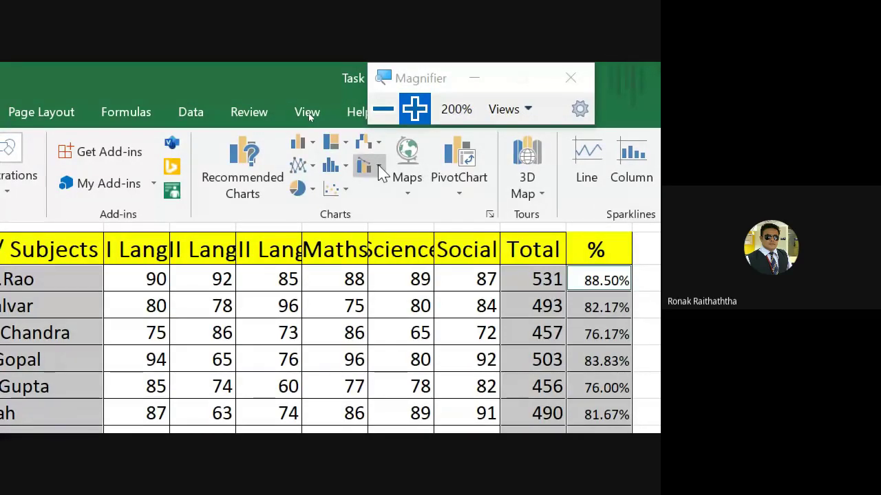
{"action": "left_click", "coordinate": [378, 168]}
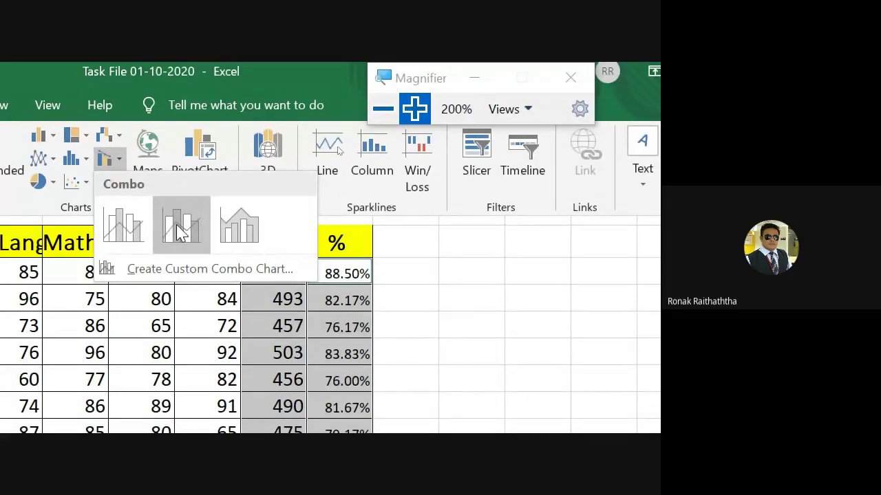
Insert a column-and-line combo chart and select its orange Series2 percentage line.
{"action": "left_click", "coordinate": [181, 227]}
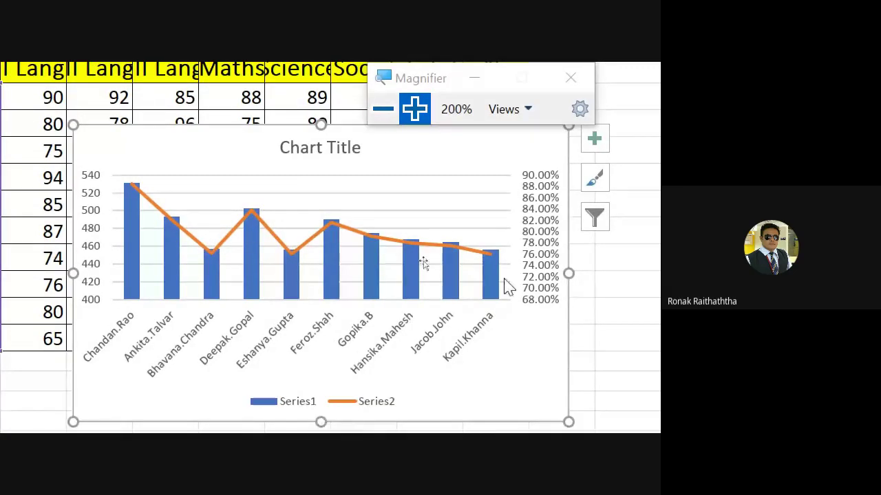
{"action": "left_click", "coordinate": [486, 251]}
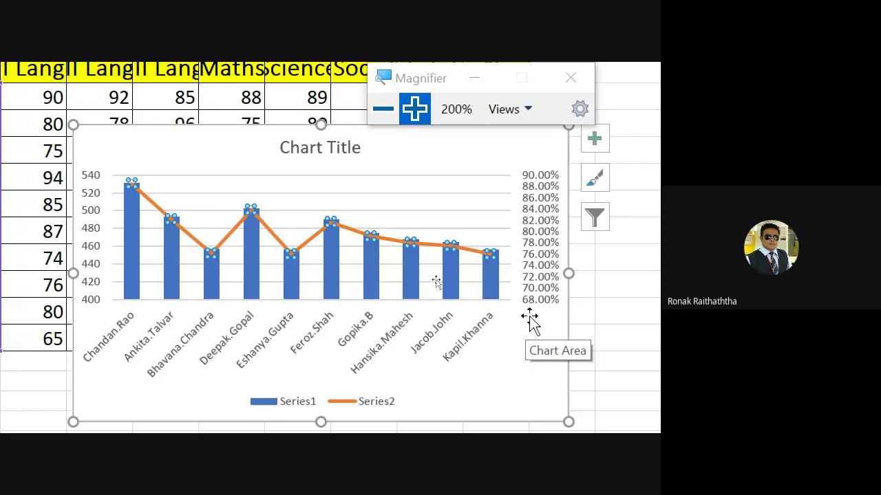
Circle the marks and percentage axes, then select and delete the combo chart.
{"action": "mouse_move", "coordinate": [97, 157]}
{"action": "left_mouse_down"}
{"action": "mouse_move", "coordinate": [122, 255]}
{"action": "mouse_move", "coordinate": [102, 153]}
{"action": "left_mouse_up"}
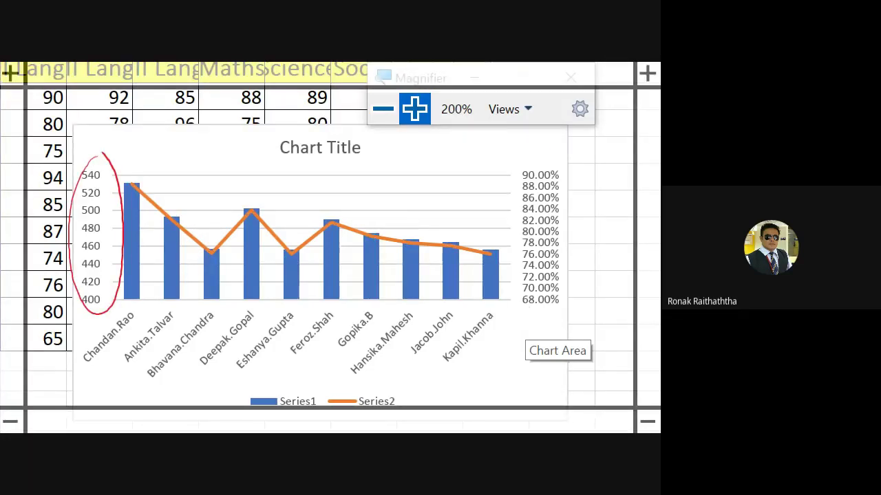
{"action": "mouse_move", "coordinate": [552, 152]}
{"action": "left_mouse_down"}
{"action": "mouse_move", "coordinate": [501, 303]}
{"action": "mouse_move", "coordinate": [564, 152]}
{"action": "mouse_move", "coordinate": [547, 143]}
{"action": "left_mouse_up"}
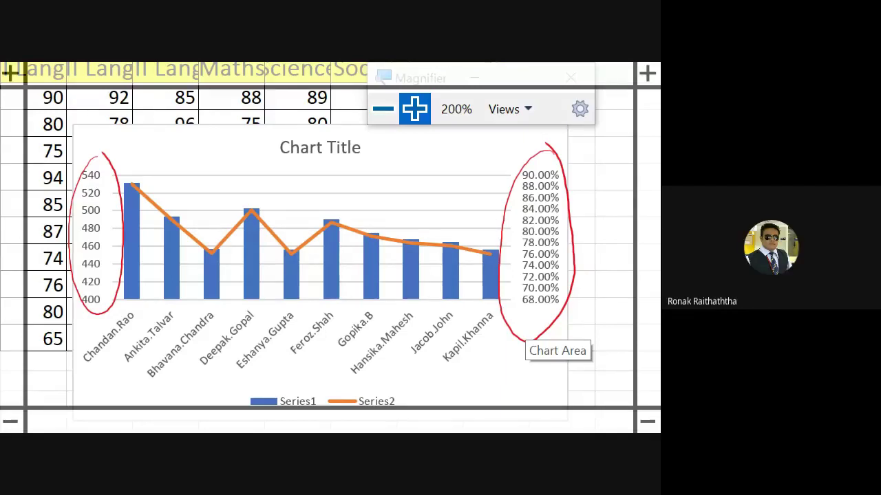
{"action": "left_click", "coordinate": [520, 143]}
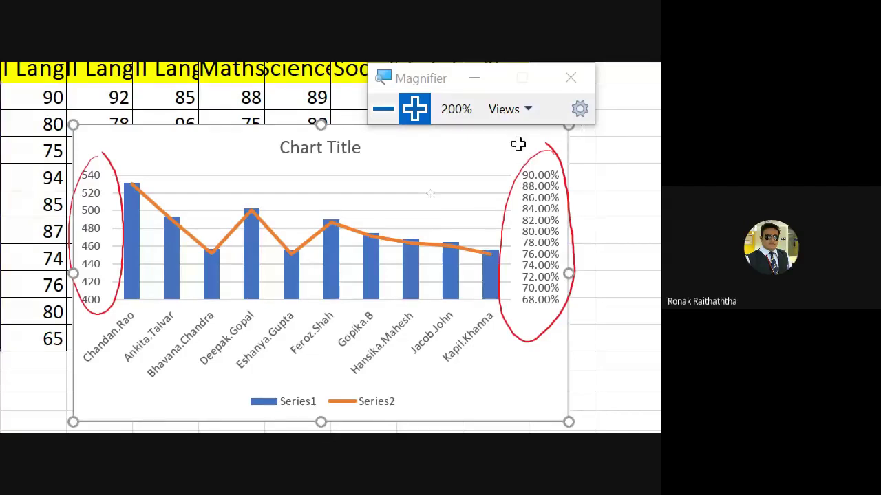
{"action": "key", "text": "Delete"}
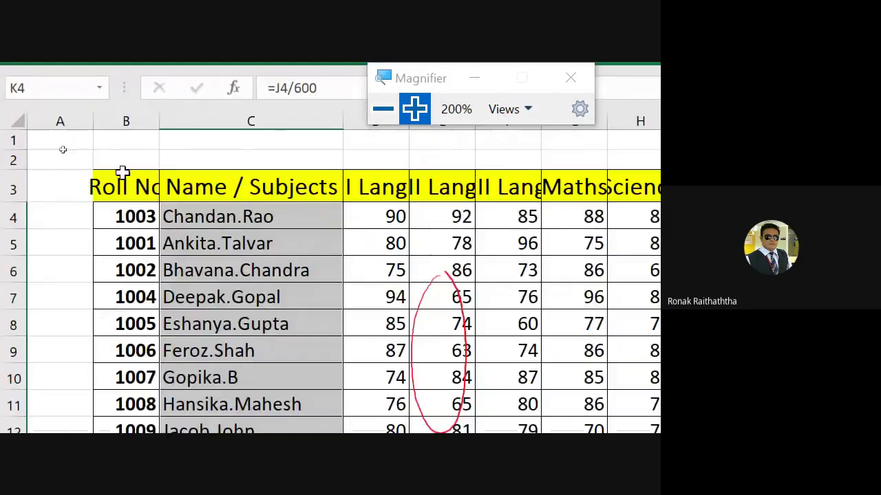
Select names C4:C13 and Ctrl-add the Total and % columns J4:K13.
{"action": "left_click", "coordinate": [205, 217]}
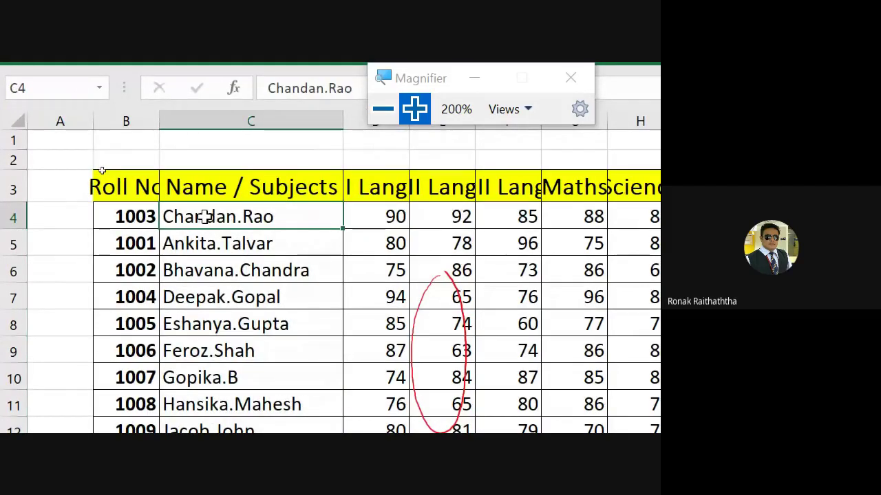
{"action": "left_click_drag", "start_coordinate": [205, 216], "coordinate": [225, 406]}
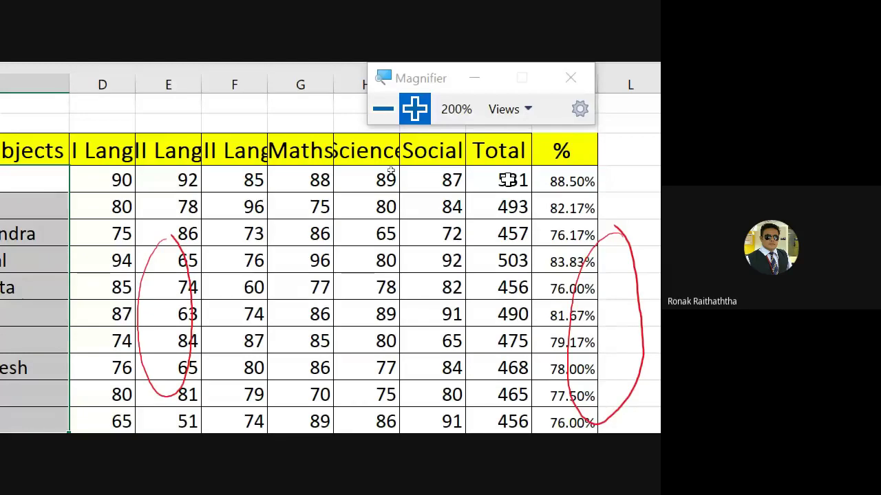
{"action": "left_click", "coordinate": [507, 179]}
{"action": "left_click_drag", "start_coordinate": [510, 206], "coordinate": [509, 384]}
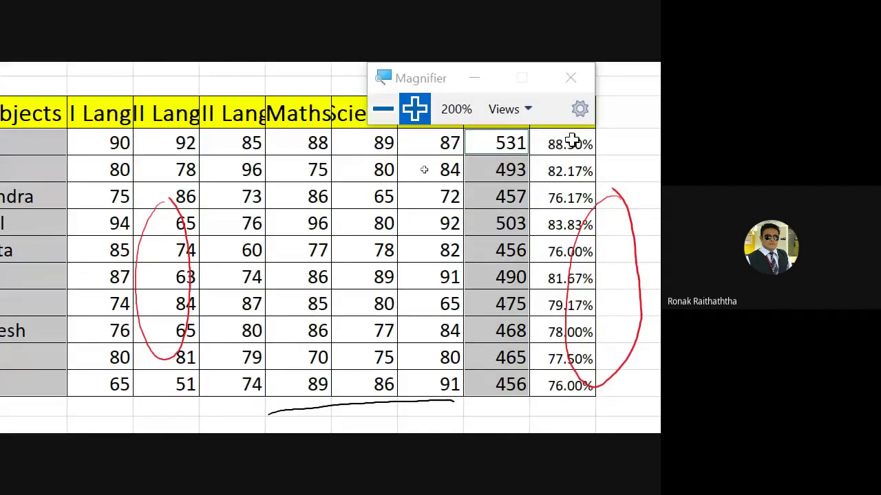
{"action": "mouse_move", "coordinate": [561, 144]}
{"action": "left_mouse_down"}
{"action": "mouse_move", "coordinate": [573, 177]}
{"action": "mouse_move", "coordinate": [571, 375]}
{"action": "left_mouse_up"}
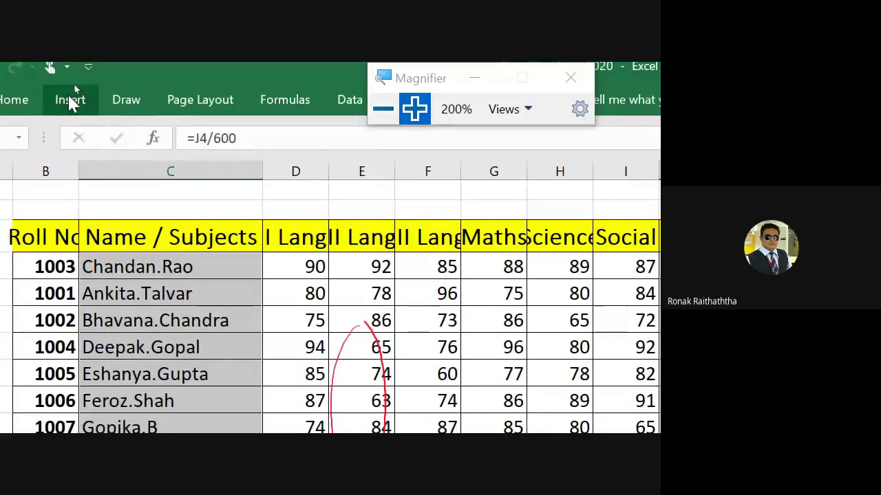
Insert a Clustered Column - Line on Secondary Axis combo chart from Insert > Charts > Combo.
{"action": "left_click", "coordinate": [71, 101]}
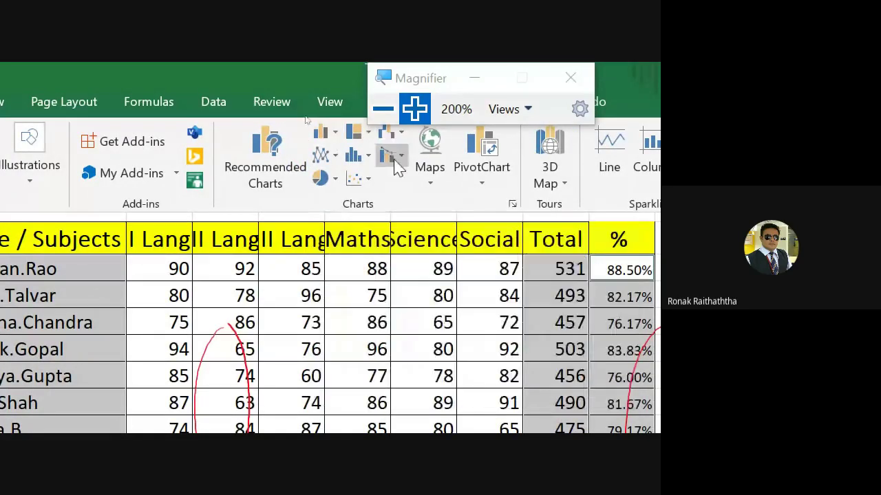
{"action": "left_click", "coordinate": [399, 161]}
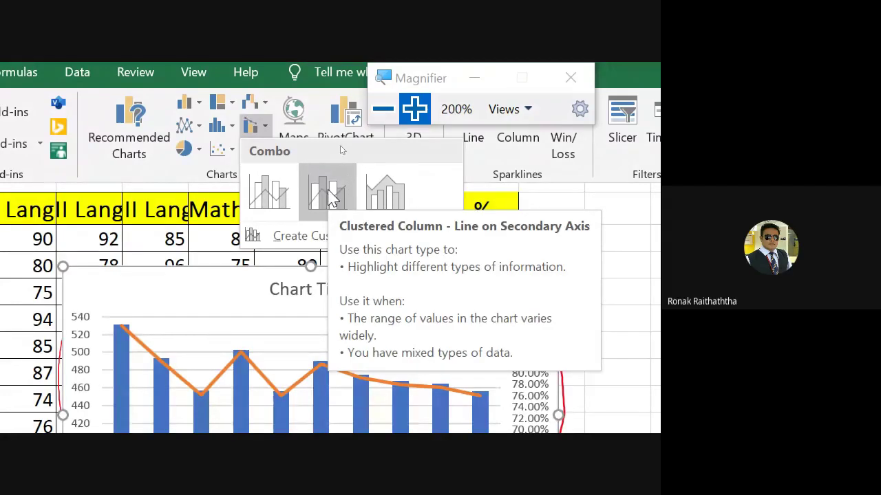
{"action": "left_click", "coordinate": [327, 196]}
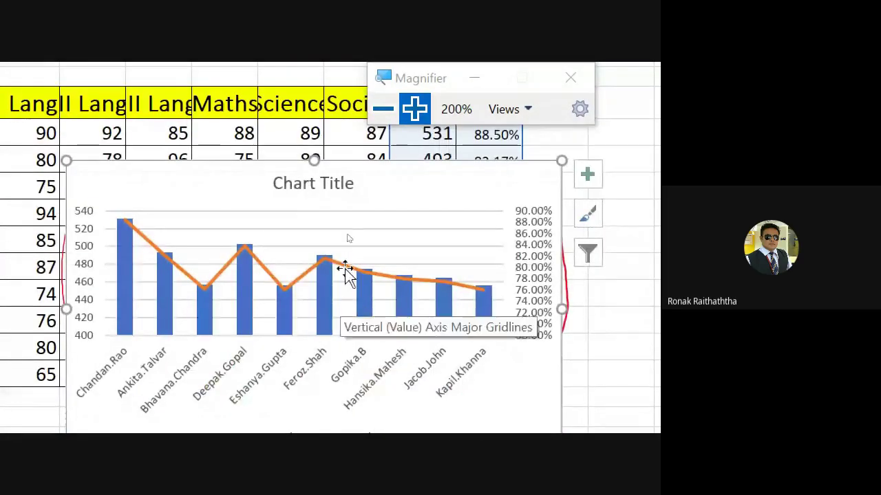
Drag the combo chart down and left so it sits beneath the marks table.
{"action": "left_click", "coordinate": [340, 184]}
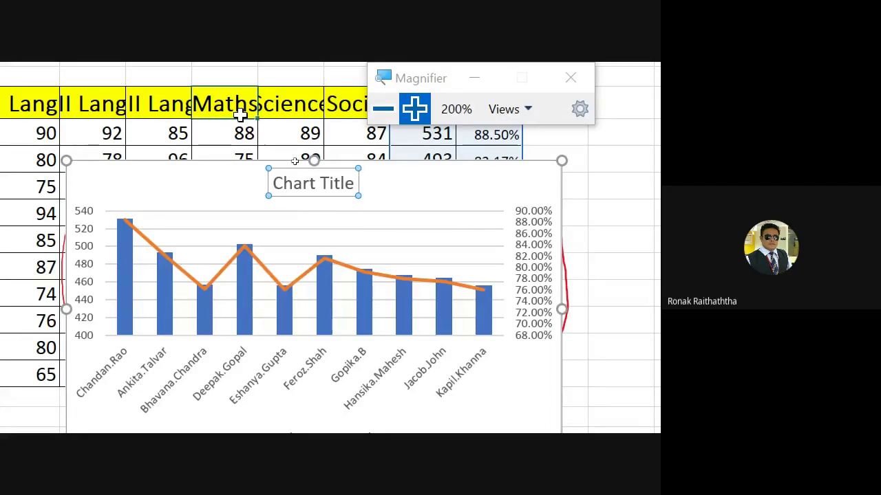
{"action": "left_click", "coordinate": [232, 220]}
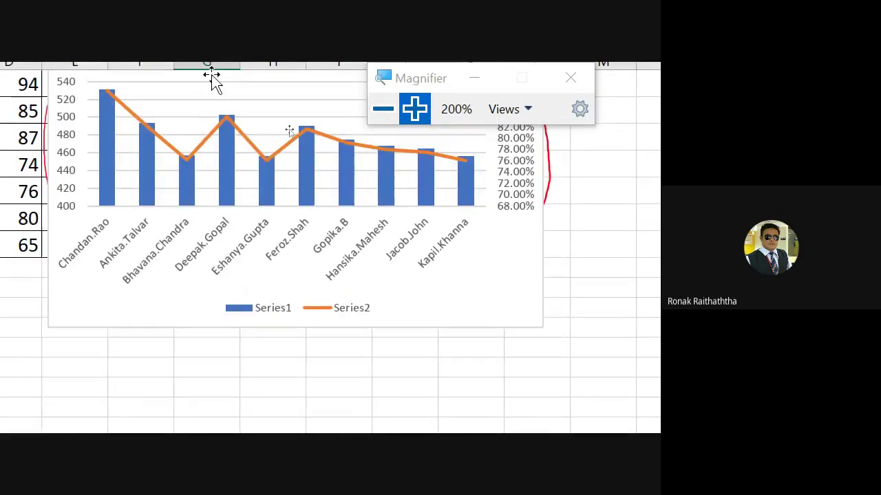
{"action": "left_click", "coordinate": [173, 232]}
{"action": "left_click_drag", "start_coordinate": [215, 233], "coordinate": [485, 335]}
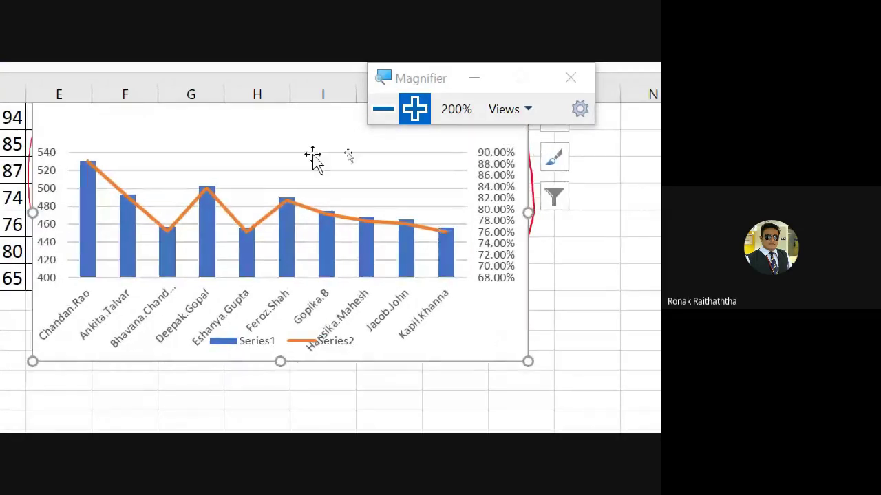
{"action": "left_click_drag", "start_coordinate": [330, 130], "coordinate": [262, 281]}
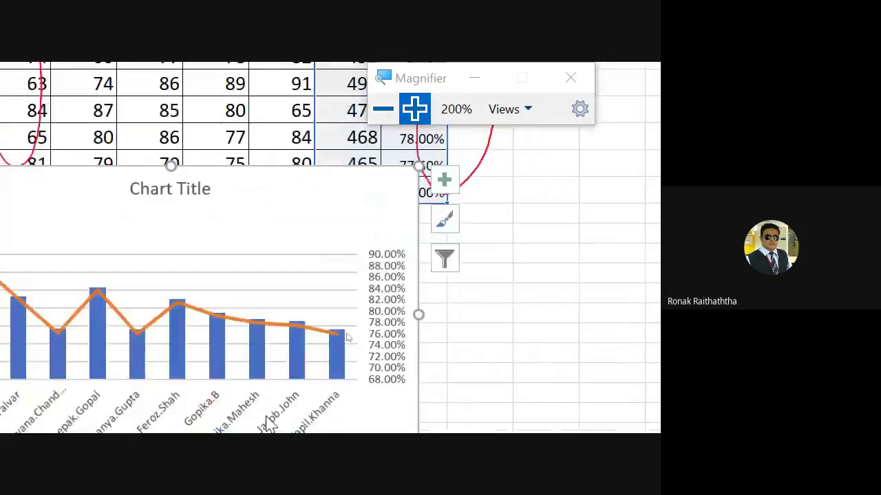
{"action": "mouse_move", "coordinate": [285, 92]}
{"action": "left_mouse_down"}
{"action": "mouse_move", "coordinate": [234, 153]}
{"action": "mouse_move", "coordinate": [100, 171]}
{"action": "left_mouse_up"}
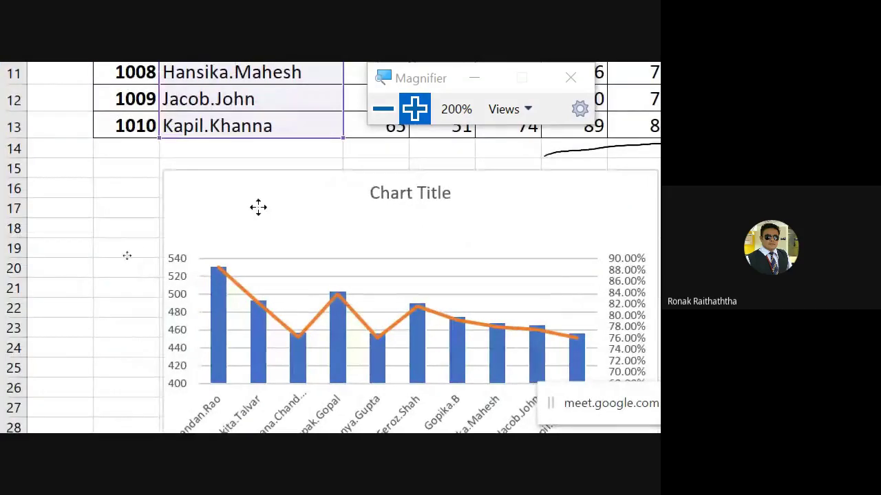
{"action": "left_click_drag", "start_coordinate": [258, 207], "coordinate": [95, 203]}
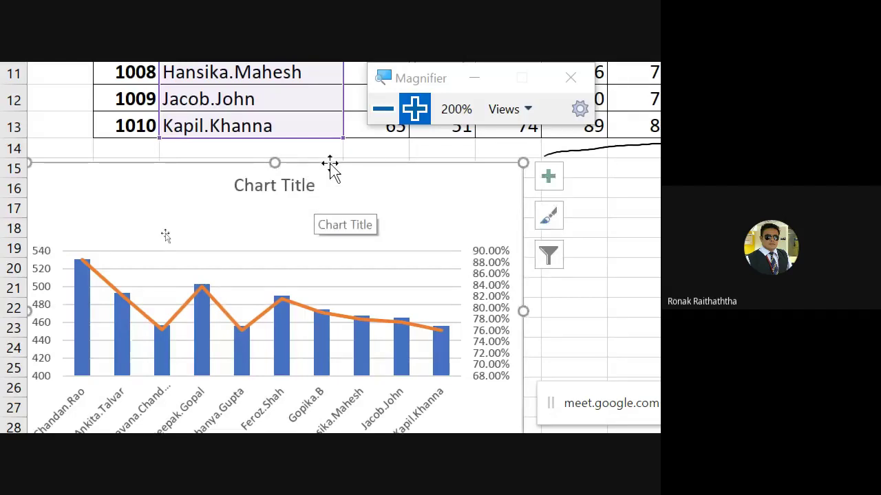
{"action": "scroll", "coordinate": [324, 297], "scroll_direction": "up", "scroll_amount": 2}
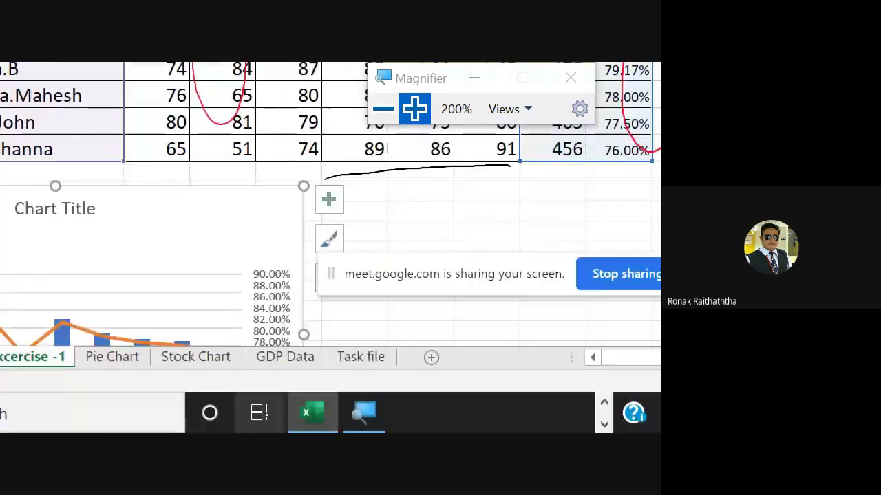
On the Task file sheet, select the row 5 pie chart task and mark a task as done.
{"action": "left_click", "coordinate": [364, 358]}
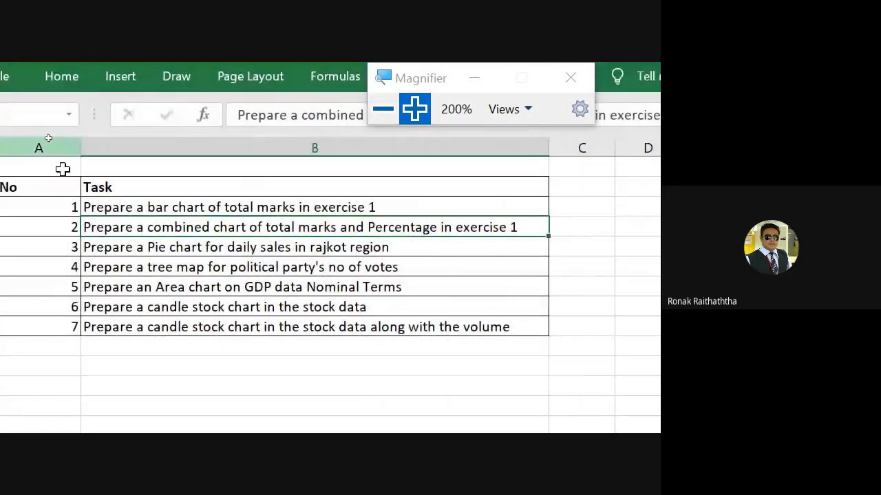
{"action": "left_click", "coordinate": [100, 242]}
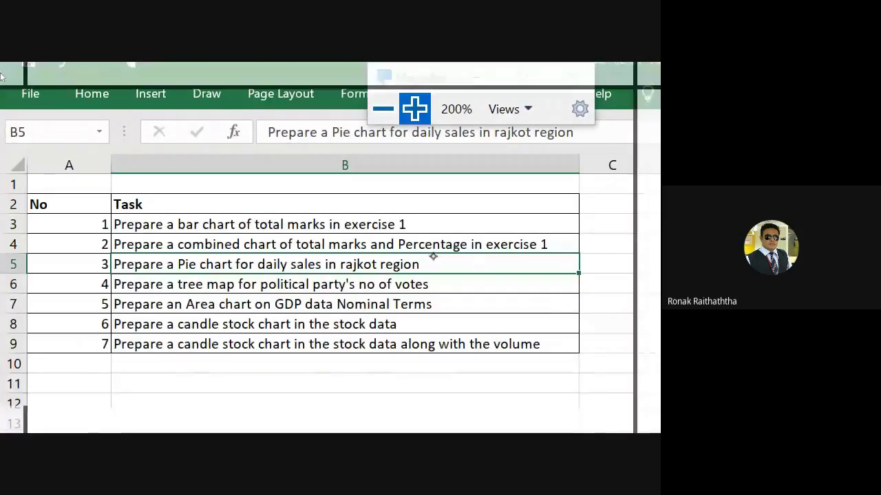
{"action": "left_click_drag", "start_coordinate": [431, 263], "coordinate": [458, 260]}
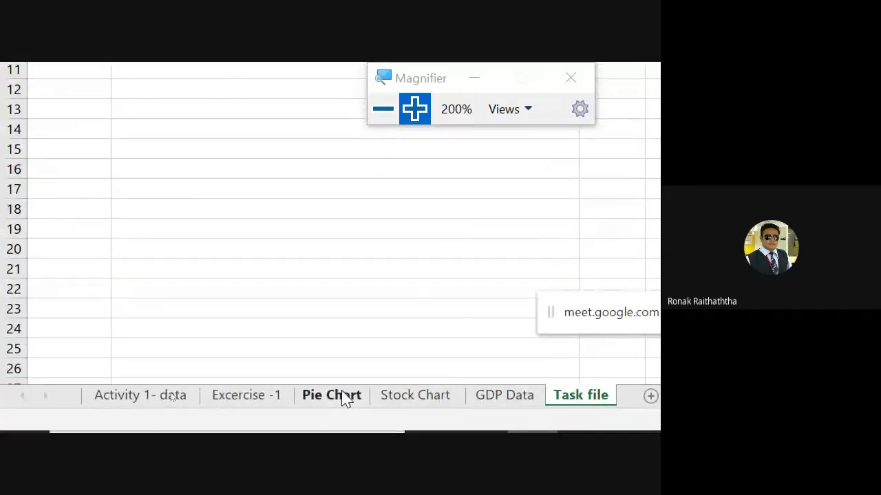
On the Pie Chart sheet, correct the A1 header from 'Brand of Shoaps' to 'Brand of Soaps'.
{"action": "left_click", "coordinate": [342, 396]}
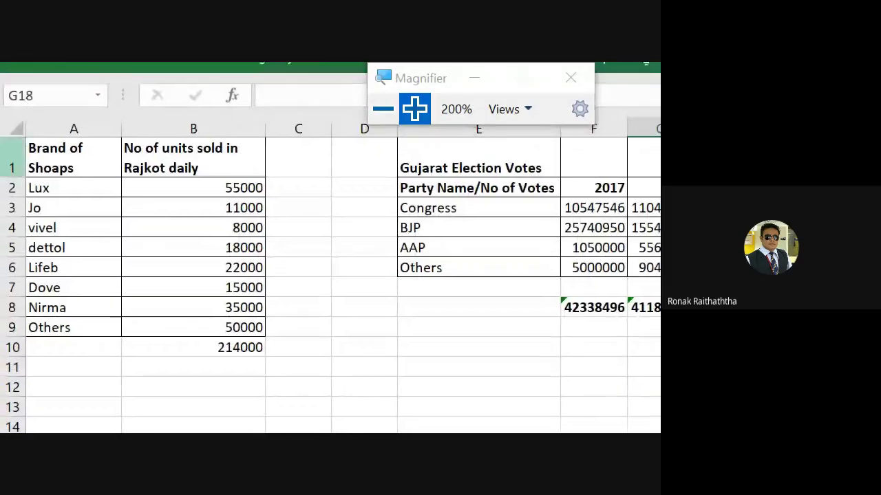
{"action": "left_click", "coordinate": [63, 168]}
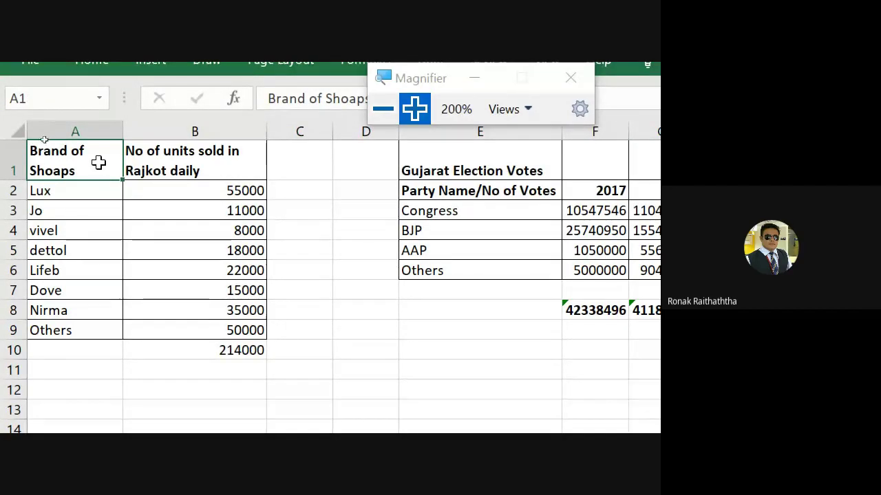
{"action": "double_click", "coordinate": [62, 170]}
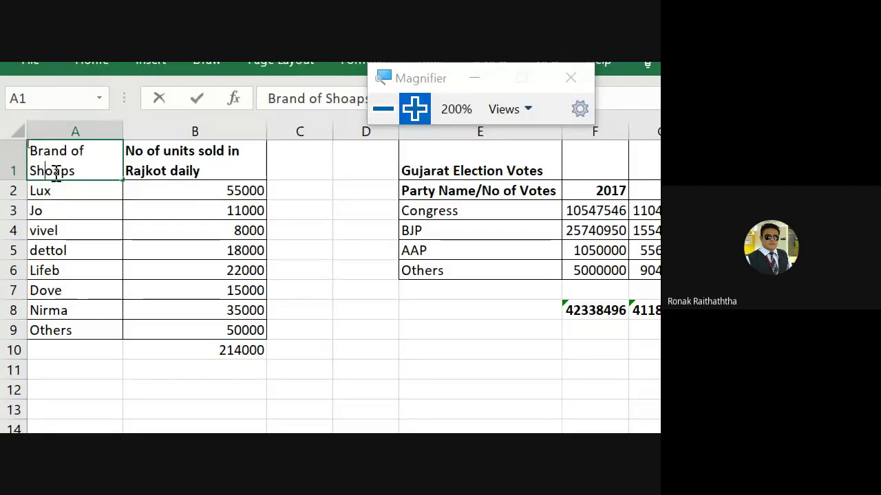
{"action": "key", "text": "BackSpace"}
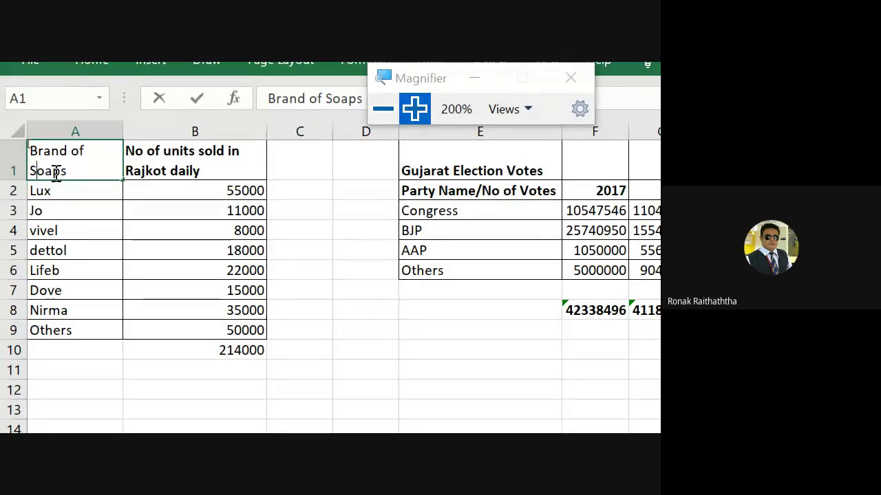
{"action": "key", "text": "ctrl+b"}
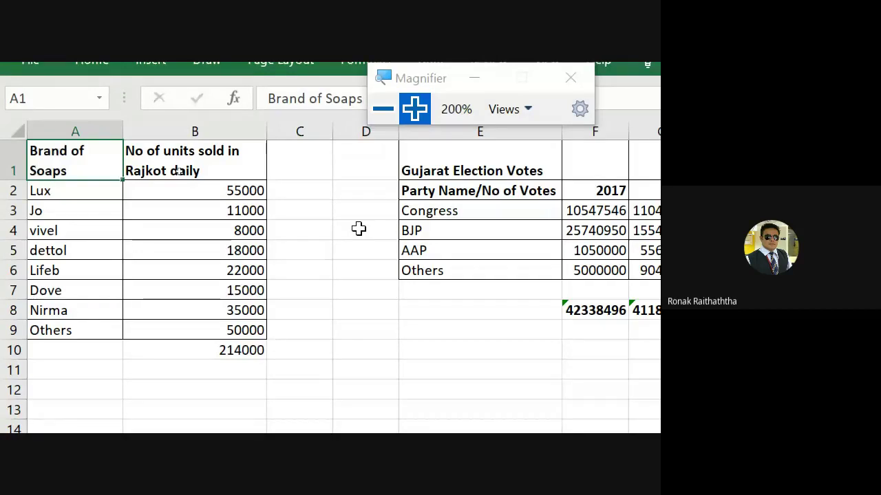
{"action": "key", "text": "Return"}
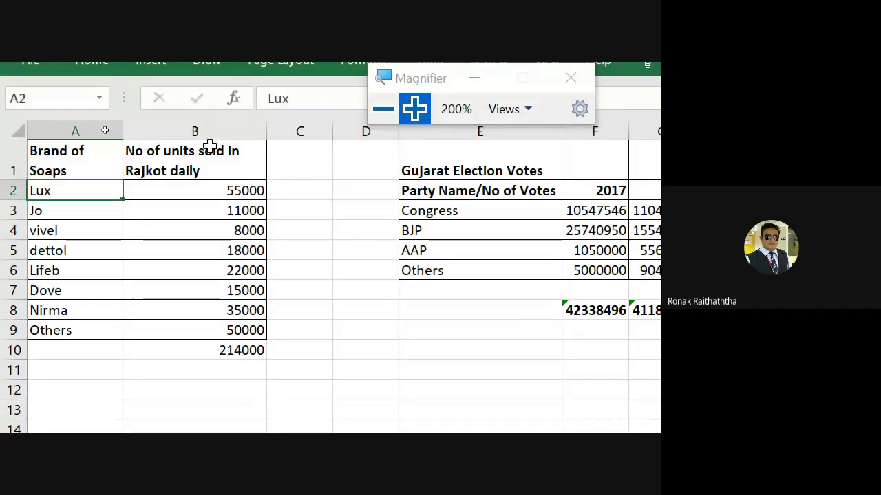
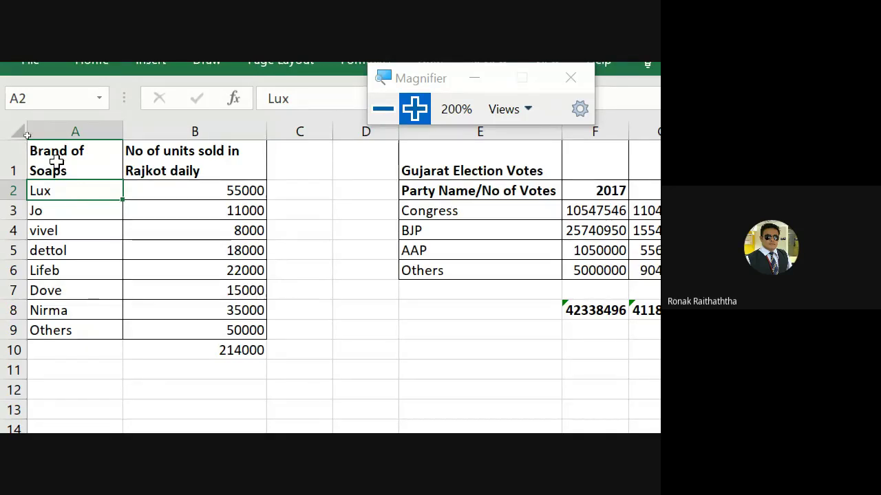
Select the soap brands and their daily units in A2:B9 and bring up the Insert options.
{"action": "left_click_drag", "start_coordinate": [77, 187], "coordinate": [256, 331]}
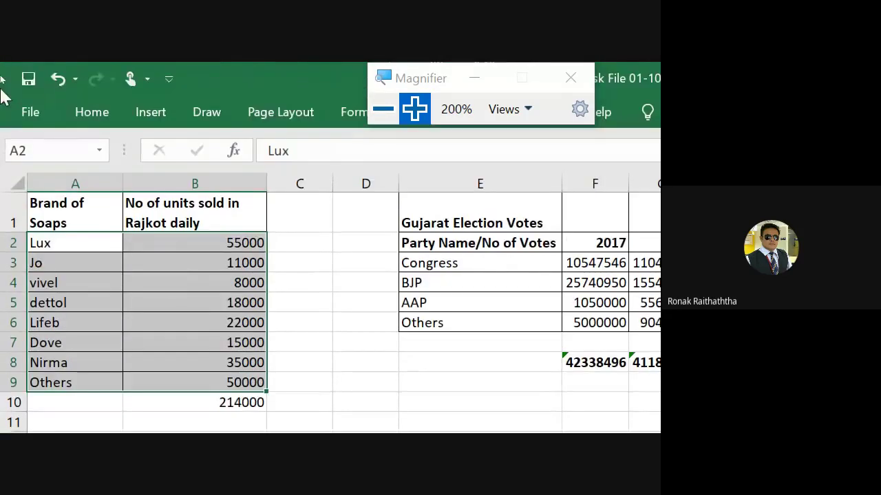
{"action": "left_click", "coordinate": [157, 111]}
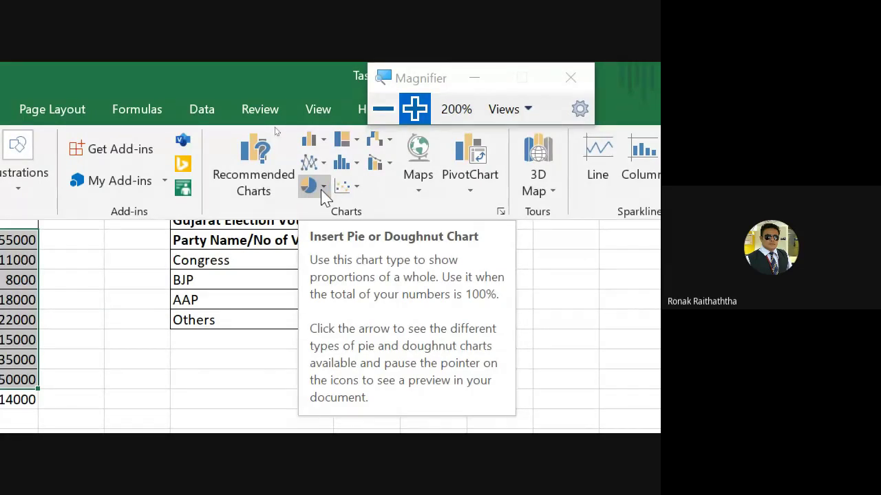
Insert a basic 2-D pie chart of the soap brands' daily unit sales.
{"action": "left_click", "coordinate": [321, 187]}
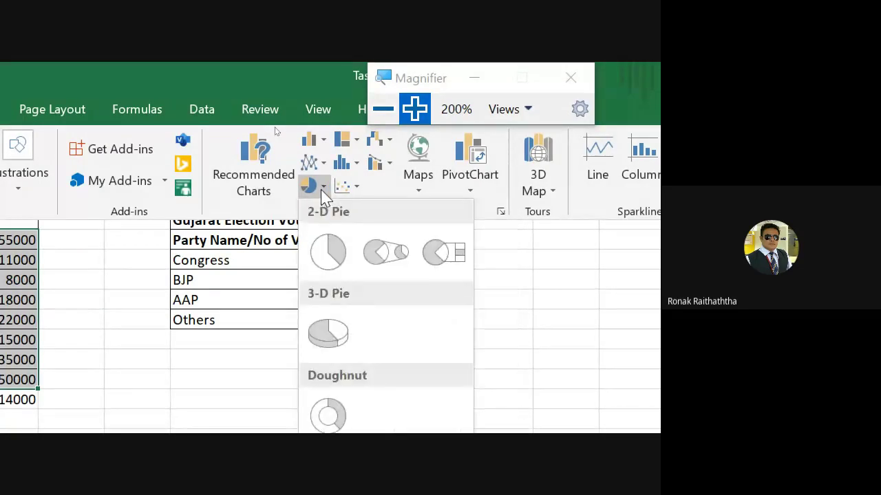
{"action": "left_click", "coordinate": [332, 254]}
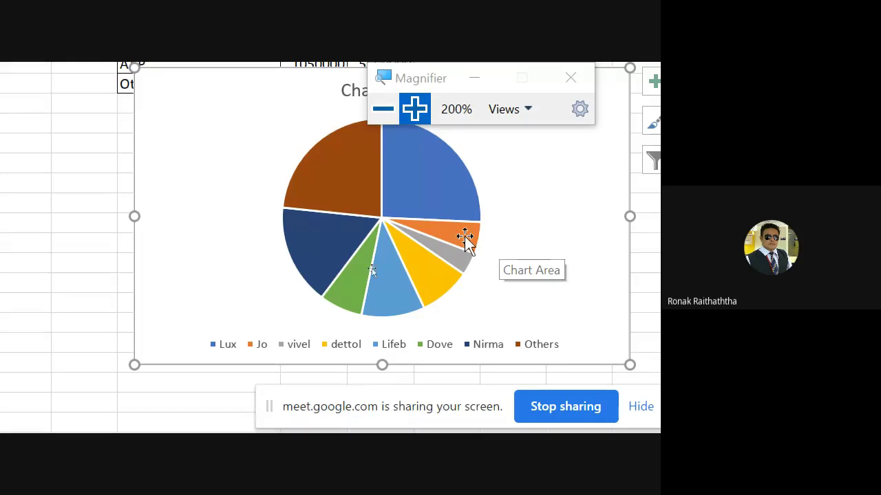
Add data labels showing each brand's daily units, such as 55000 for Lux, to the pie slices.
{"action": "left_click", "coordinate": [381, 217]}
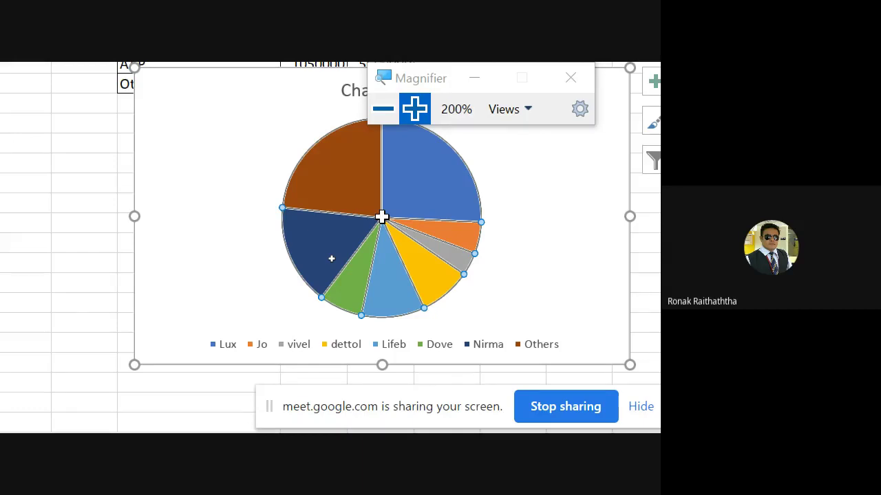
{"action": "right_click", "coordinate": [382, 217]}
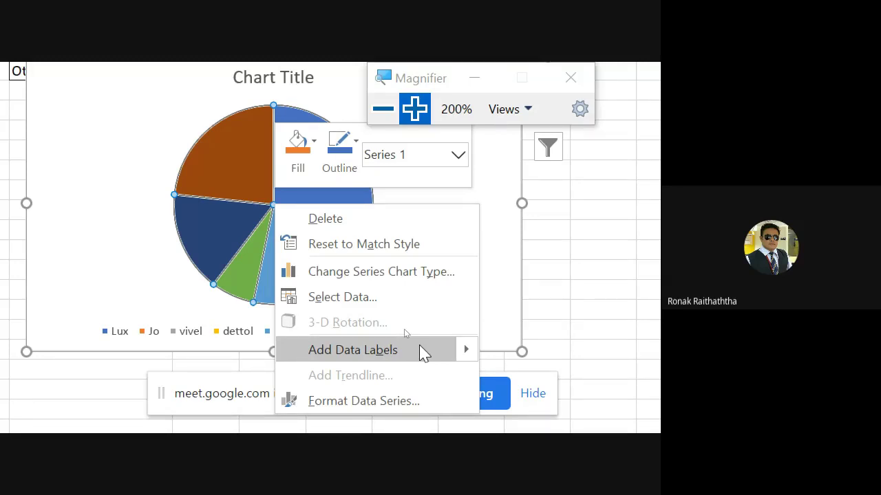
{"action": "left_click", "coordinate": [420, 351]}
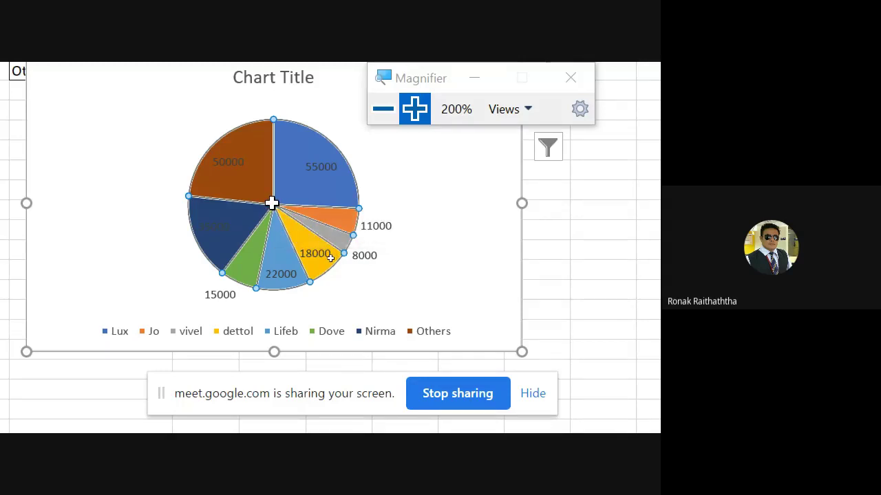
{"action": "right_click", "coordinate": [272, 203]}
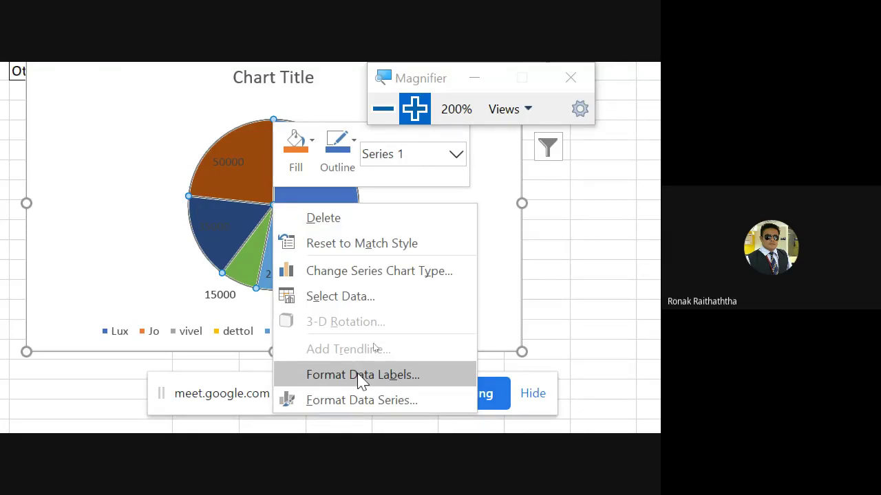
Switch the pie labels from unit values to percentage shares, such as 26% for Lux.
{"action": "left_click", "coordinate": [363, 375]}
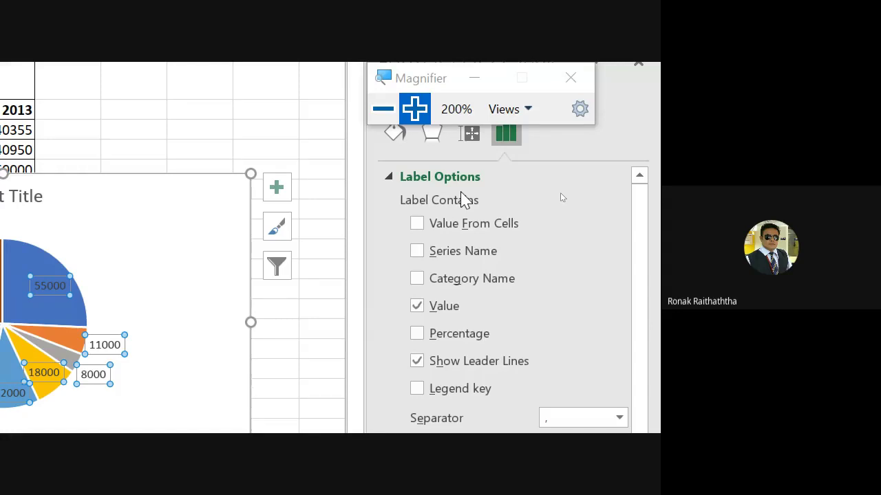
{"action": "left_click", "coordinate": [416, 306]}
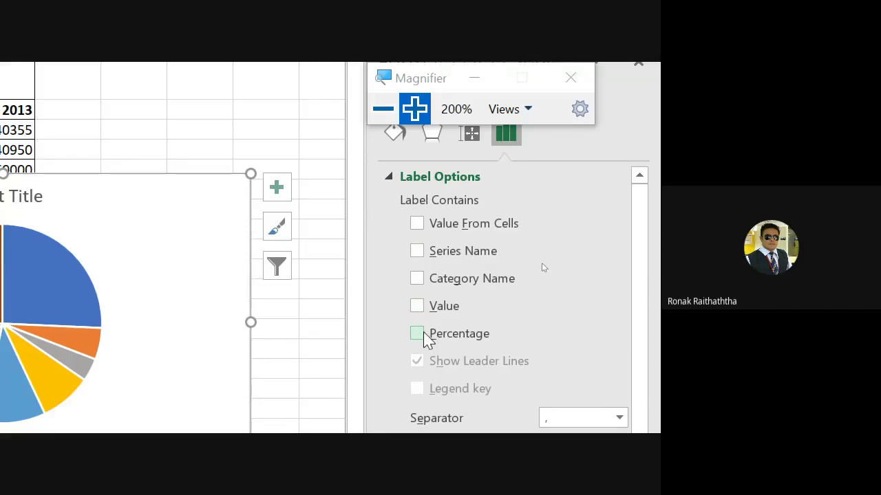
{"action": "left_click", "coordinate": [418, 333]}
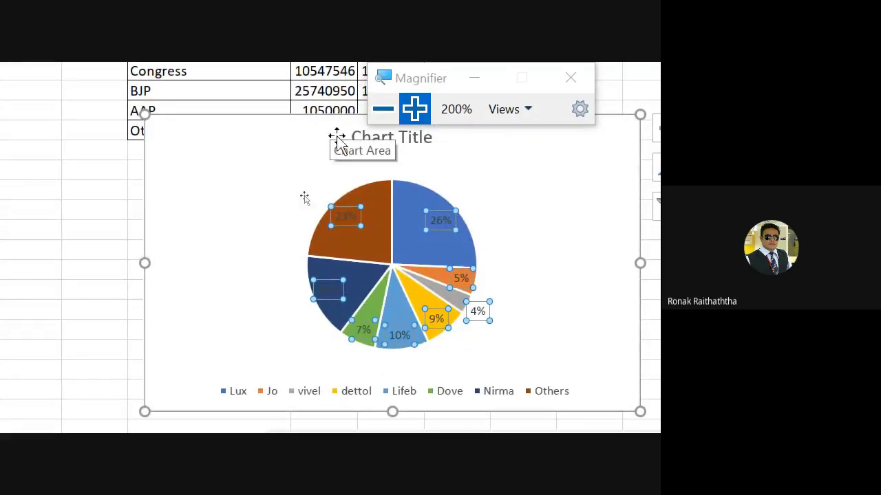
Drag the soap sales pie chart down below the data table.
{"action": "left_click", "coordinate": [596, 204]}
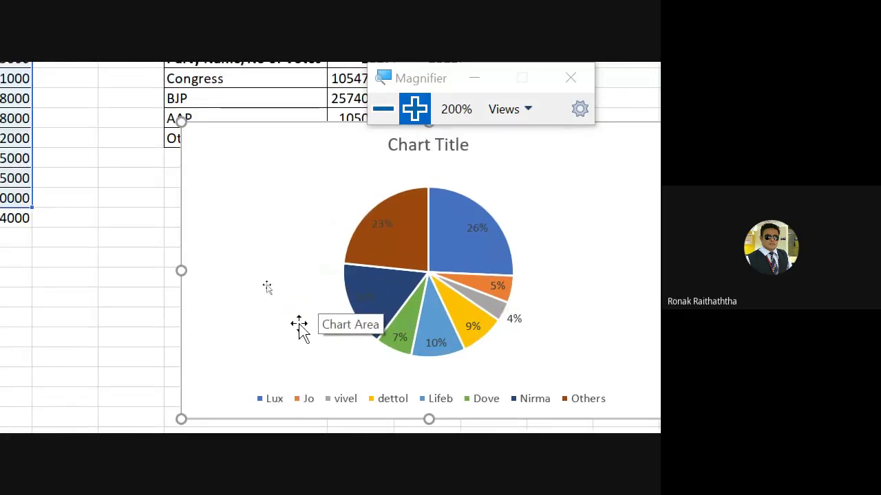
{"action": "mouse_move", "coordinate": [534, 314]}
{"action": "left_mouse_down"}
{"action": "mouse_move", "coordinate": [236, 363]}
{"action": "mouse_move", "coordinate": [13, 377]}
{"action": "left_mouse_up"}
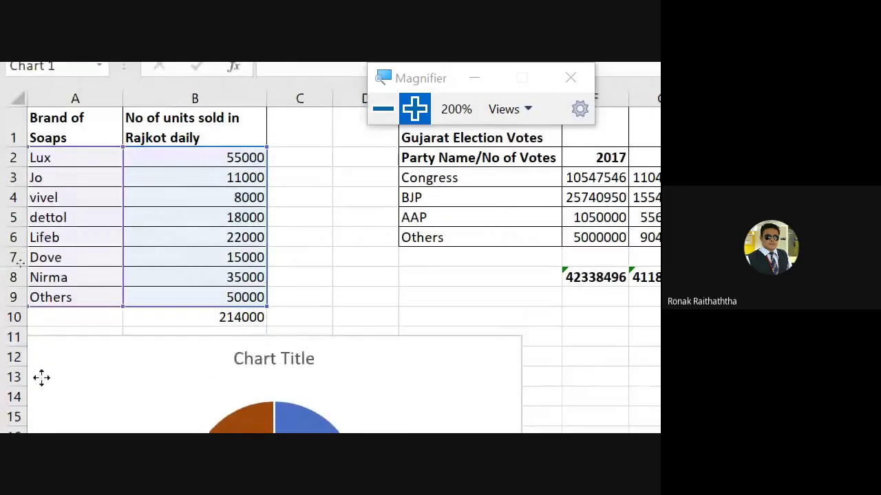
{"action": "left_click", "coordinate": [267, 382]}
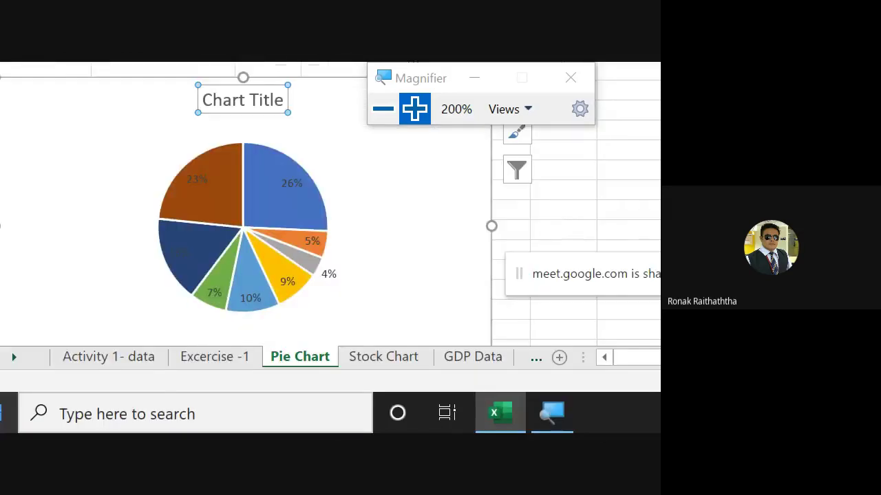
Go to the Task file sheet and review the tree map task in cell B6 without changing it.
{"action": "left_click", "coordinate": [468, 365]}
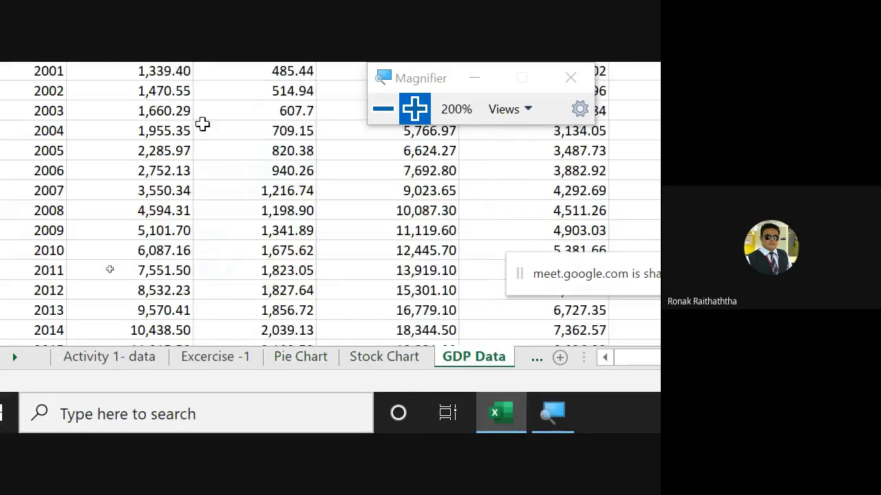
{"action": "left_click", "coordinate": [321, 348]}
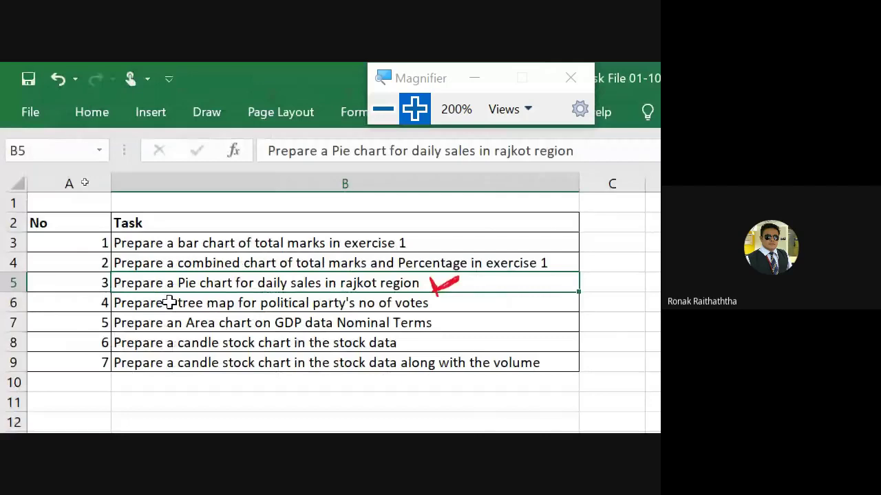
{"action": "left_click", "coordinate": [203, 303]}
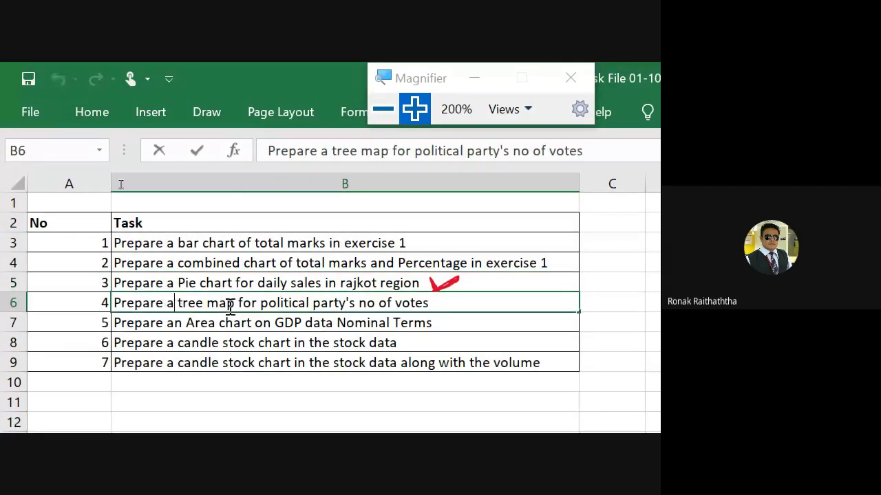
{"action": "double_click", "coordinate": [438, 303]}
{"action": "left_click_drag", "start_coordinate": [429, 303], "coordinate": [112, 303]}
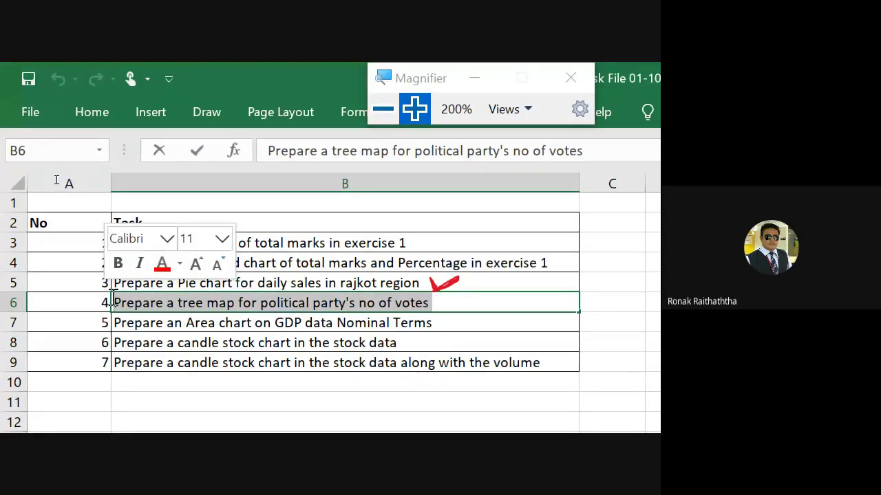
{"action": "left_click", "coordinate": [114, 302]}
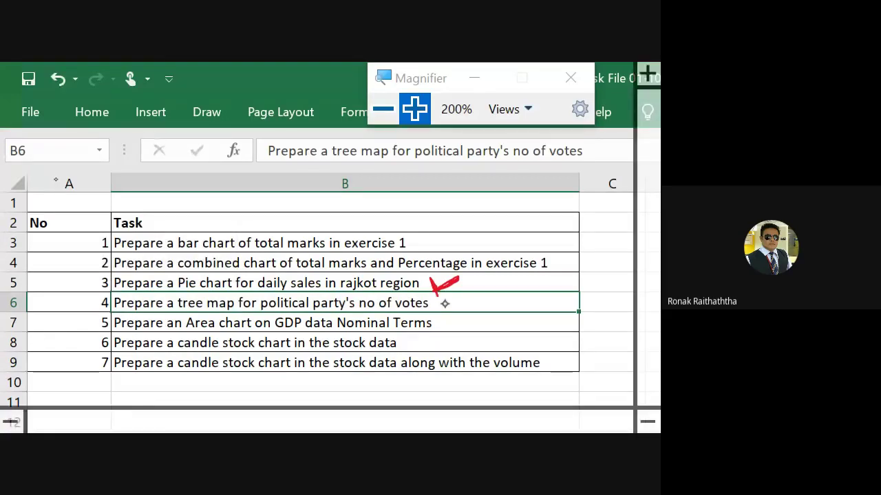
{"action": "left_click_drag", "start_coordinate": [441, 300], "coordinate": [469, 291]}
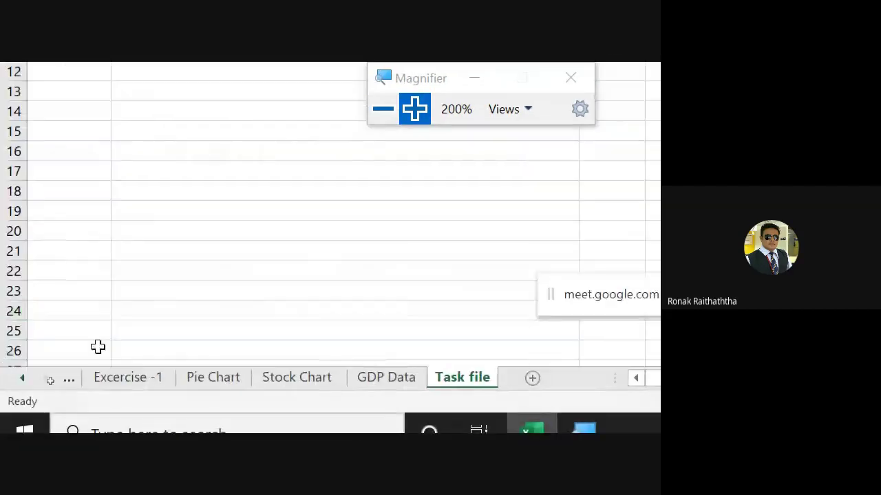
Go back to the Pie Chart sheet and select cell F4 in the Gujarat Election Votes table.
{"action": "left_click", "coordinate": [69, 379]}
{"action": "left_click", "coordinate": [89, 379]}
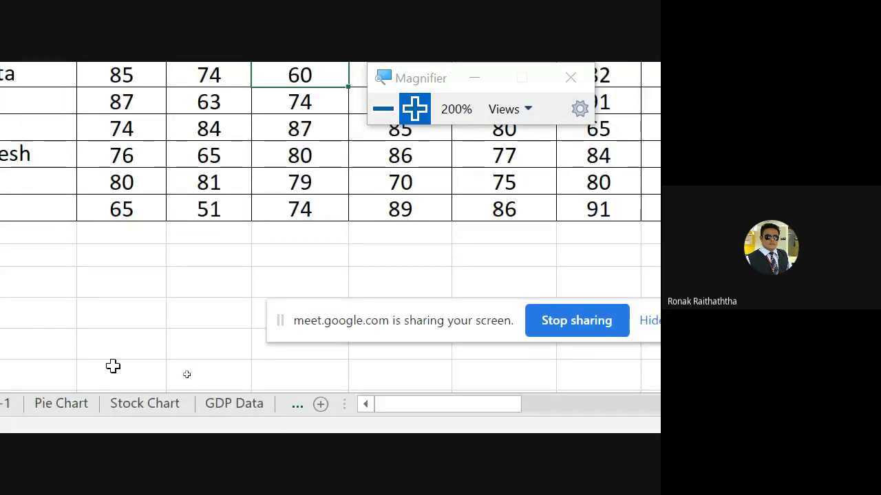
{"action": "left_click", "coordinate": [237, 363]}
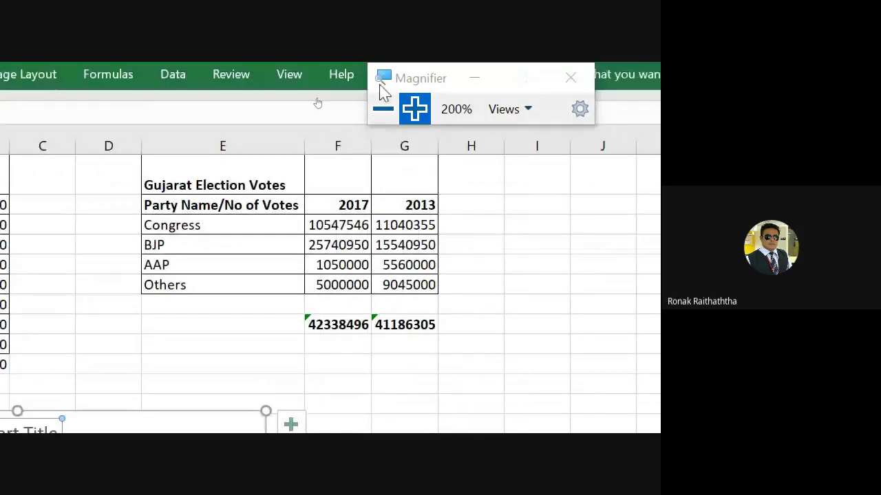
{"action": "left_click", "coordinate": [336, 229]}
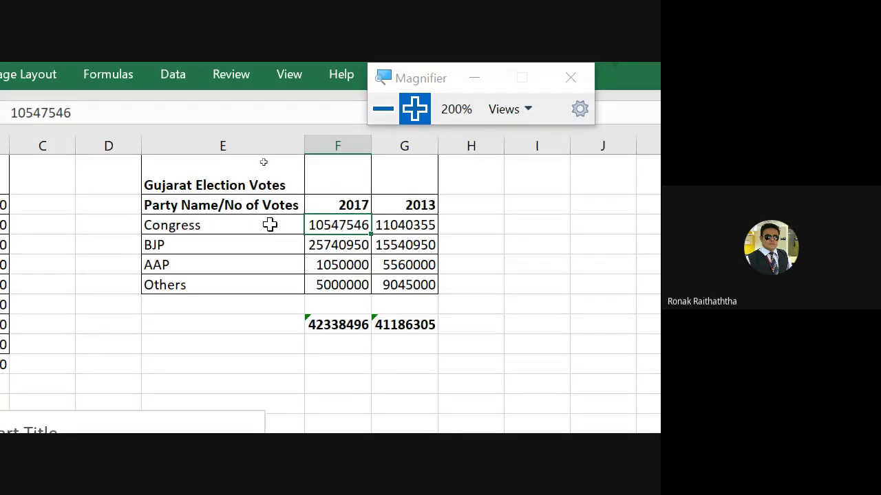
Select the Congress, BJP, AAP and Others names with their 2017 votes.
{"action": "mouse_move", "coordinate": [269, 224]}
{"action": "left_mouse_down"}
{"action": "mouse_move", "coordinate": [314, 245]}
{"action": "mouse_move", "coordinate": [335, 284]}
{"action": "left_mouse_up"}
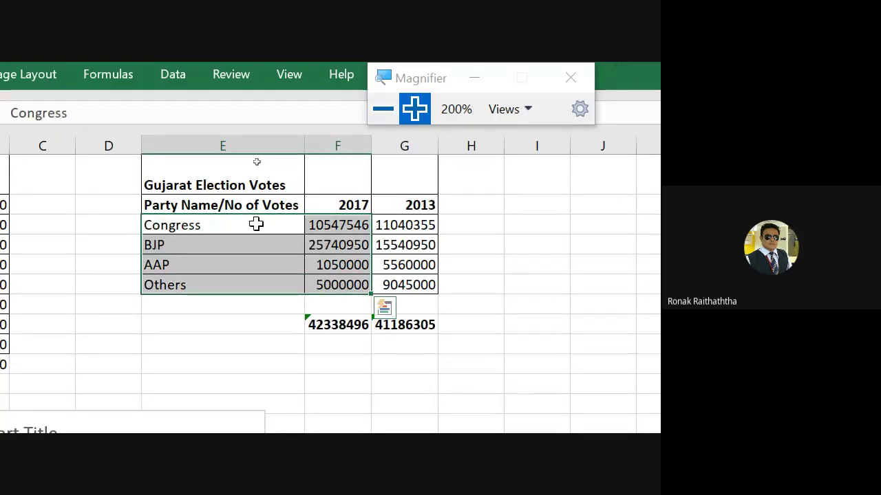
{"action": "left_click", "coordinate": [253, 222]}
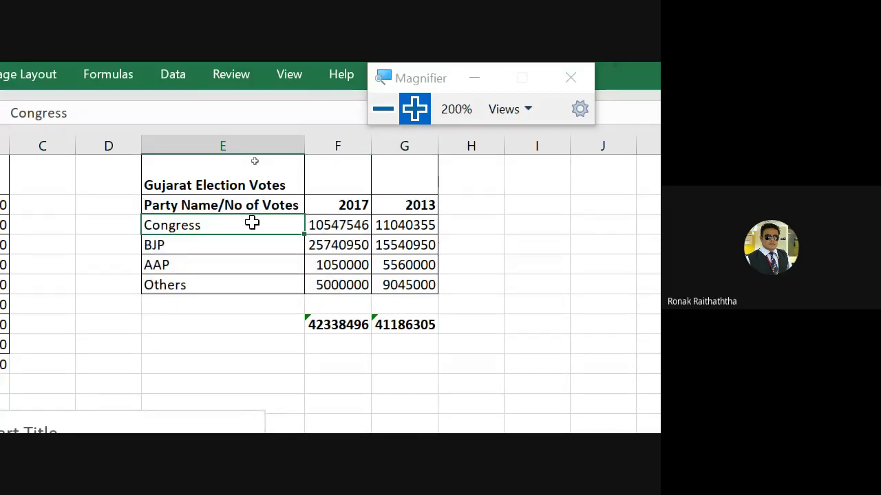
{"action": "left_click_drag", "start_coordinate": [252, 223], "coordinate": [353, 286]}
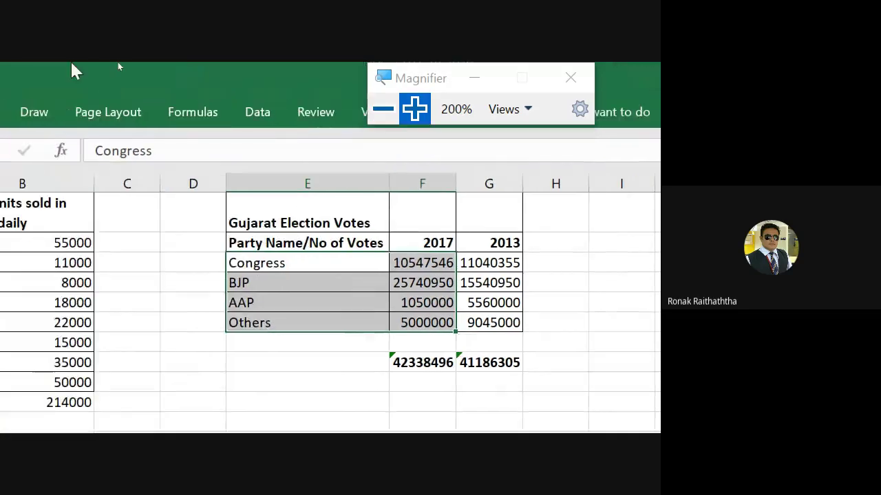
Insert a Treemap hierarchy chart of the selected 2017 party votes.
{"action": "left_click", "coordinate": [131, 112]}
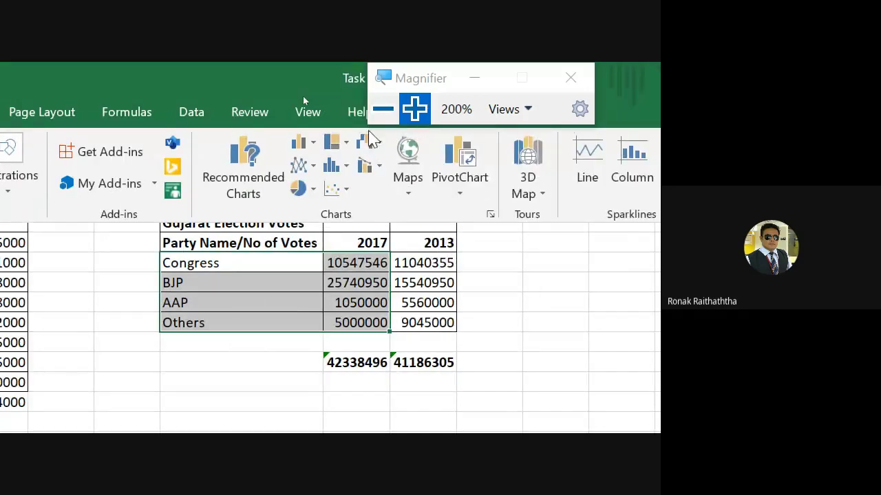
{"action": "left_click", "coordinate": [345, 148]}
{"action": "left_click", "coordinate": [345, 147]}
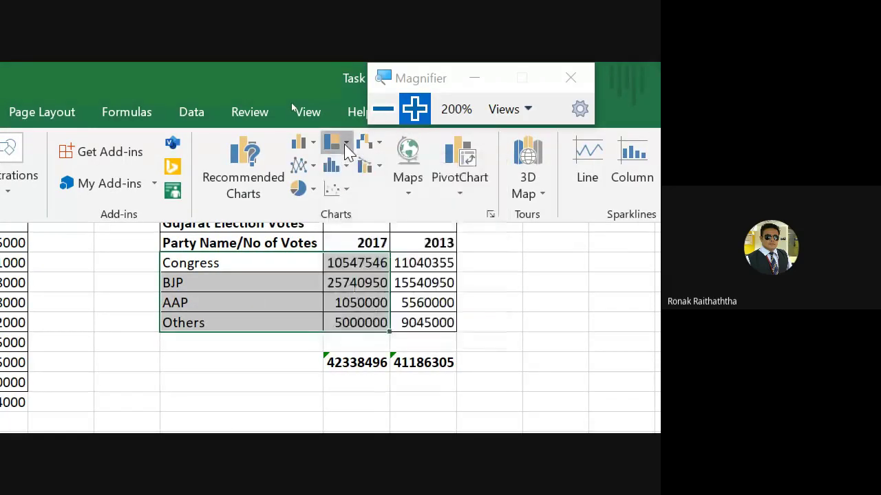
{"action": "left_click", "coordinate": [346, 147]}
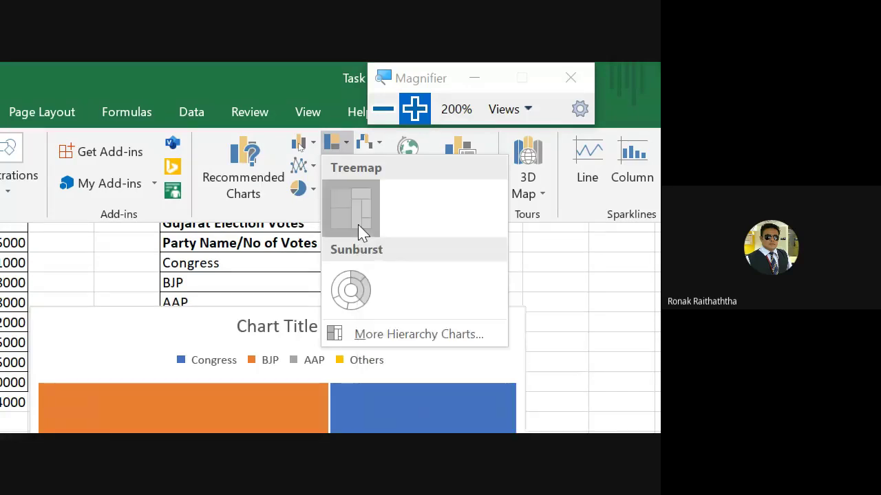
{"action": "left_click", "coordinate": [362, 232]}
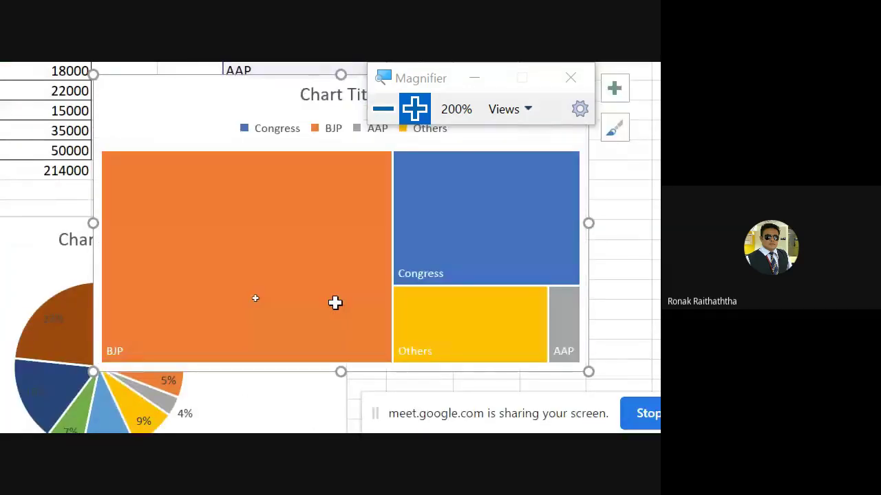
{"action": "left_click", "coordinate": [288, 245]}
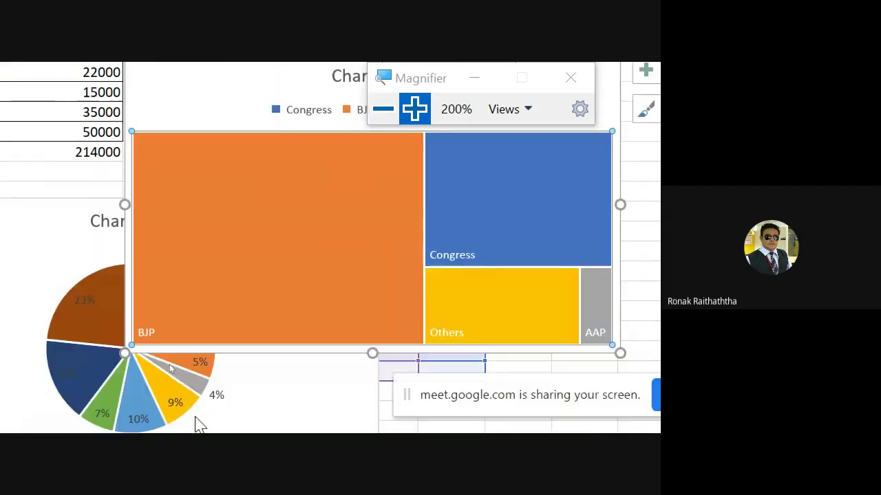
Move the election treemap down and left so it sits below the soap pie chart.
{"action": "left_click_drag", "start_coordinate": [274, 82], "coordinate": [189, 413]}
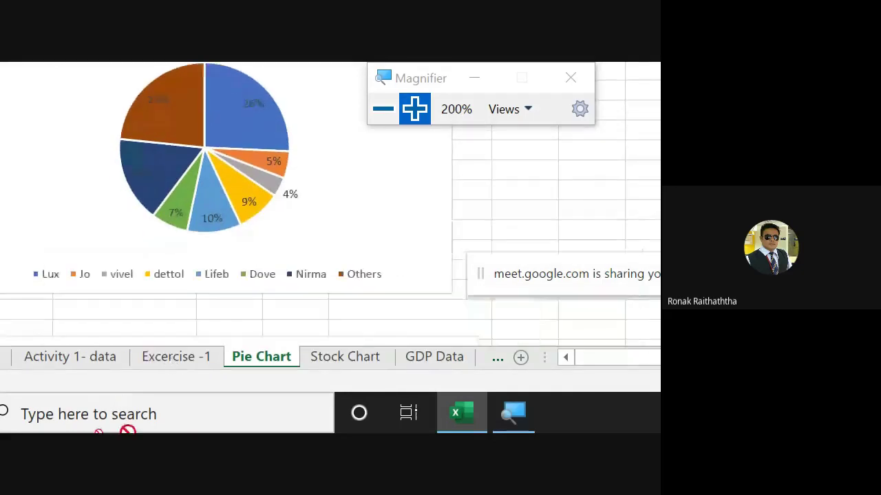
{"action": "left_click_drag", "start_coordinate": [284, 235], "coordinate": [57, 286]}
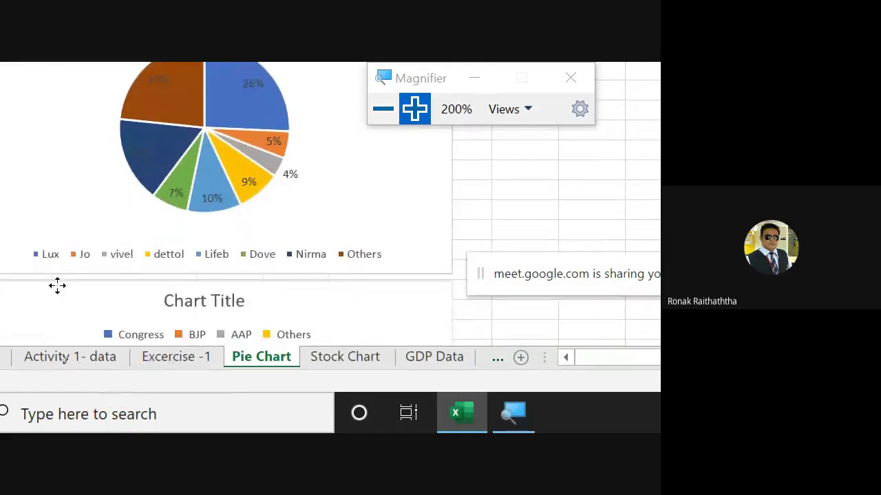
{"action": "left_click", "coordinate": [509, 170]}
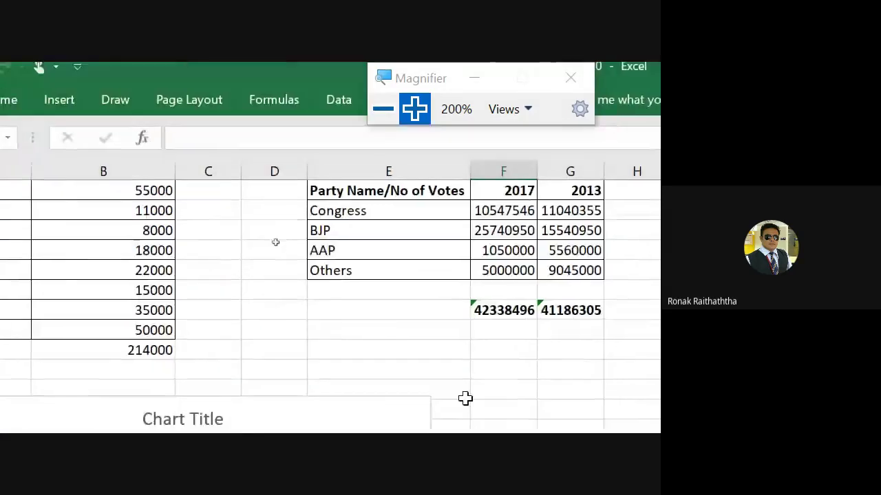
Return to the Task file sheet, where the pie chart and tree map tasks are ticked.
{"action": "double_click", "coordinate": [464, 399]}
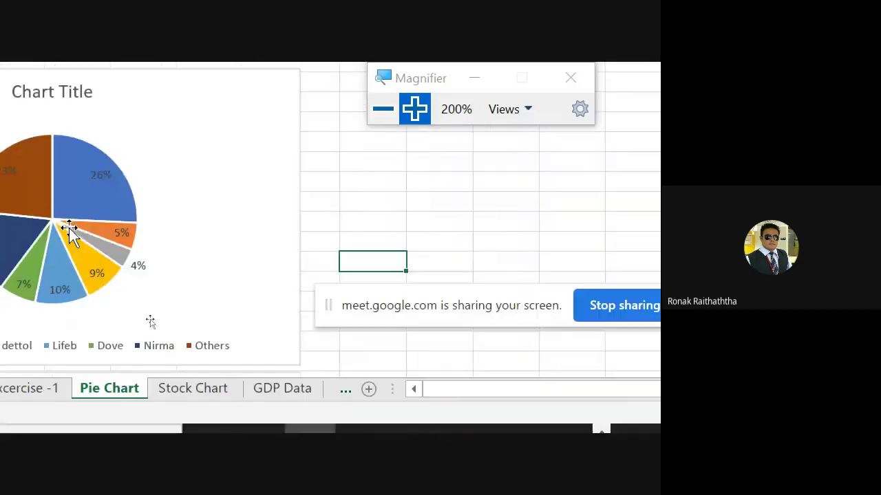
{"action": "left_click", "coordinate": [309, 391]}
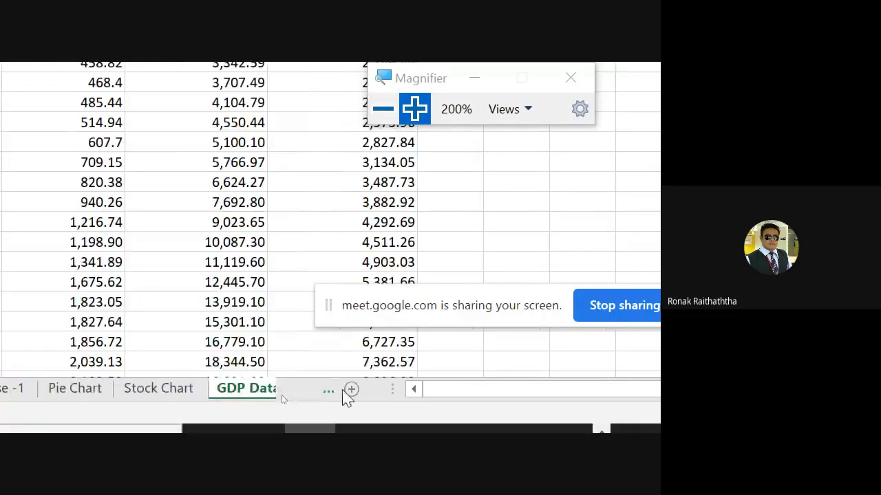
{"action": "left_click", "coordinate": [267, 389]}
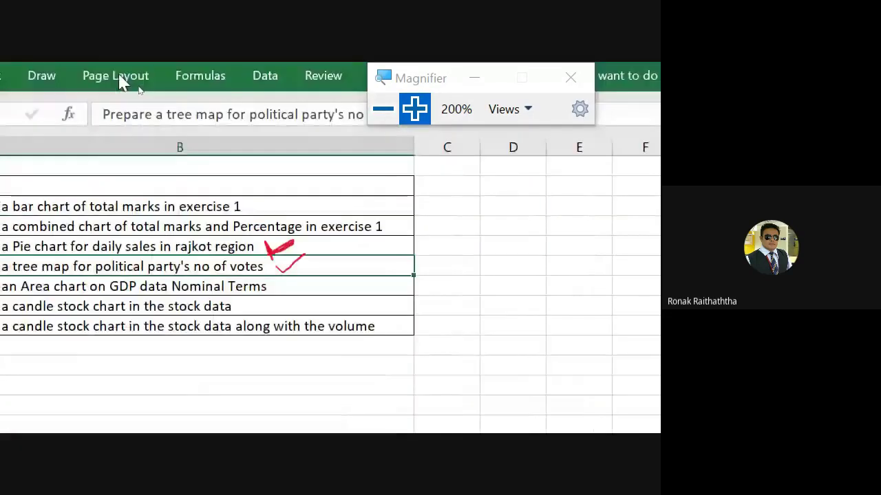
{"action": "left_click", "coordinate": [272, 286]}
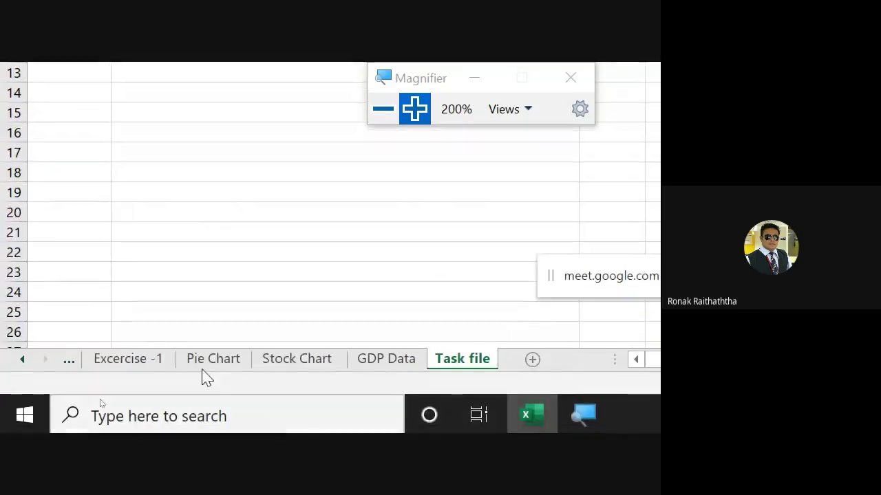
Open the GDP Data sheet, select China's 1991 nominal GDP and mark the Purchasing power parity header.
{"action": "left_click", "coordinate": [389, 363]}
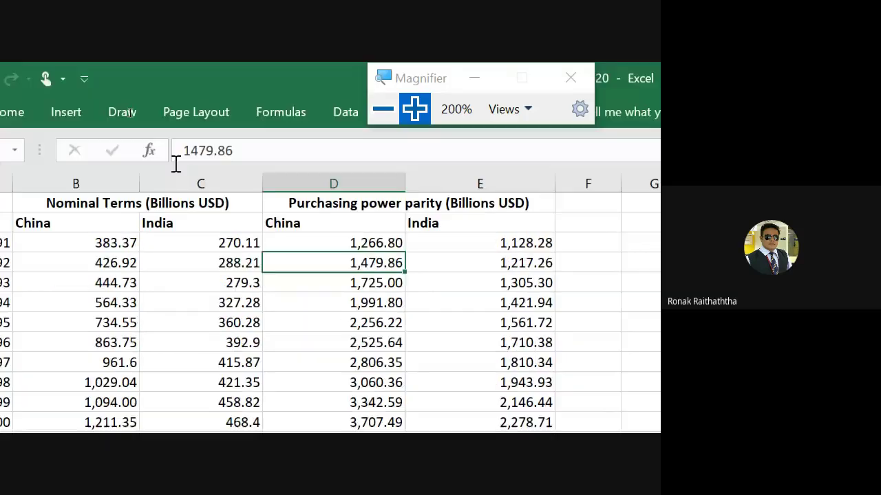
{"action": "left_click", "coordinate": [127, 248]}
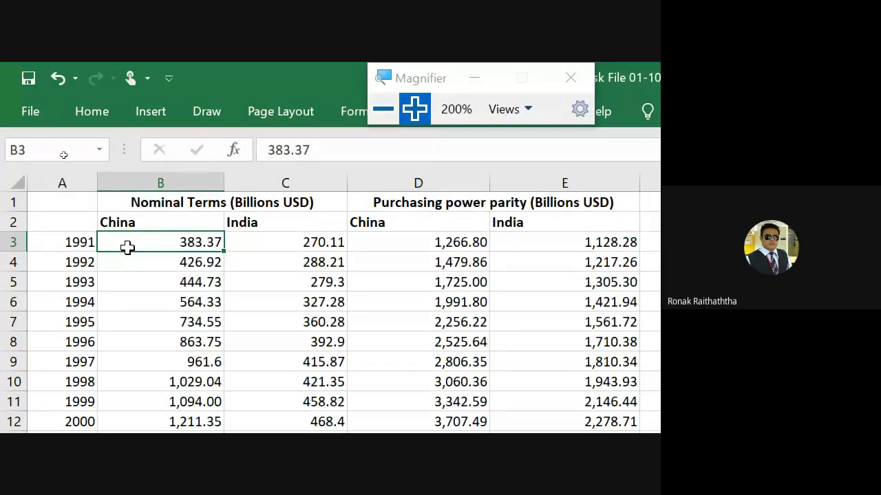
{"action": "left_click_drag", "start_coordinate": [390, 219], "coordinate": [491, 206]}
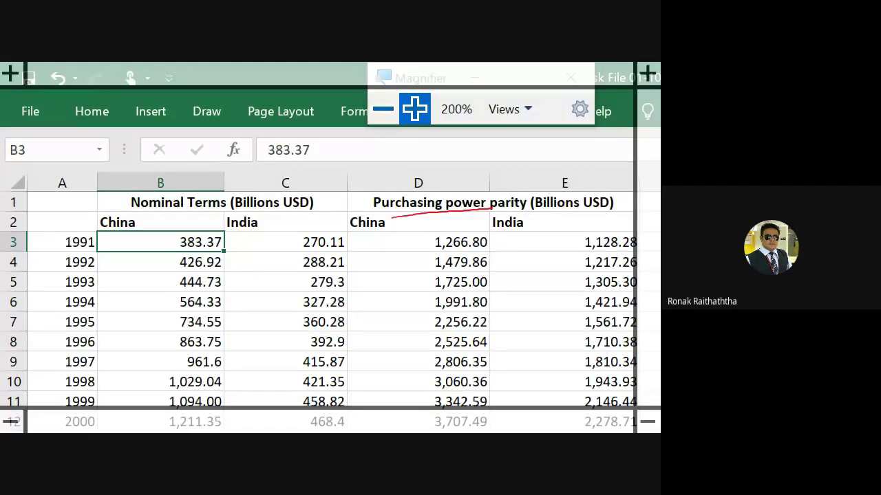
{"action": "left_click_drag", "start_coordinate": [142, 216], "coordinate": [219, 213]}
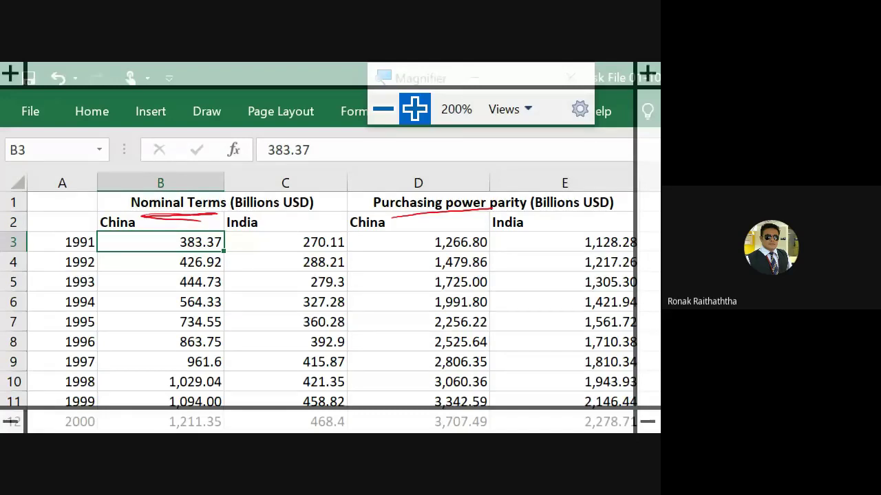
{"action": "mouse_move", "coordinate": [168, 232]}
{"action": "left_mouse_down"}
{"action": "mouse_move", "coordinate": [173, 239]}
{"action": "mouse_move", "coordinate": [222, 208]}
{"action": "left_mouse_up"}
{"action": "scroll", "coordinate": [330, 309], "scroll_direction": "down", "scroll_amount": 1}
{"action": "scroll", "coordinate": [330, 310], "scroll_direction": "up", "scroll_amount": 1}
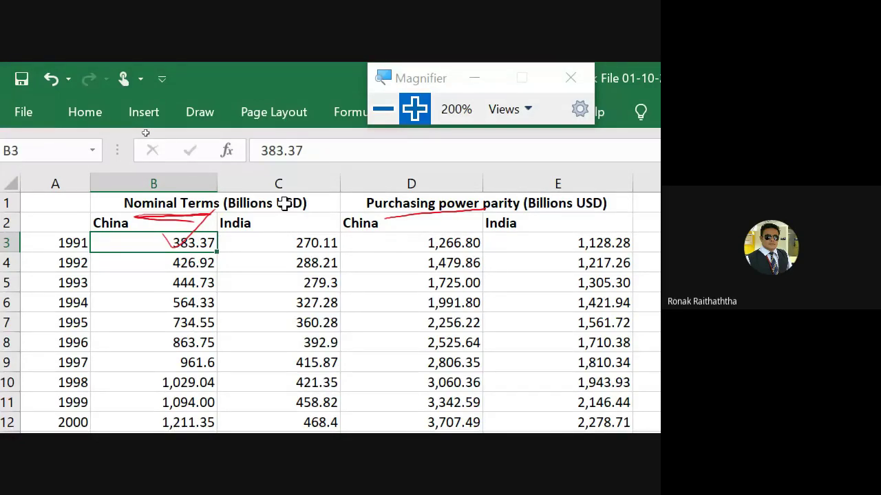
{"action": "key", "text": "Left"}
{"action": "key", "text": "ctrl+Down"}
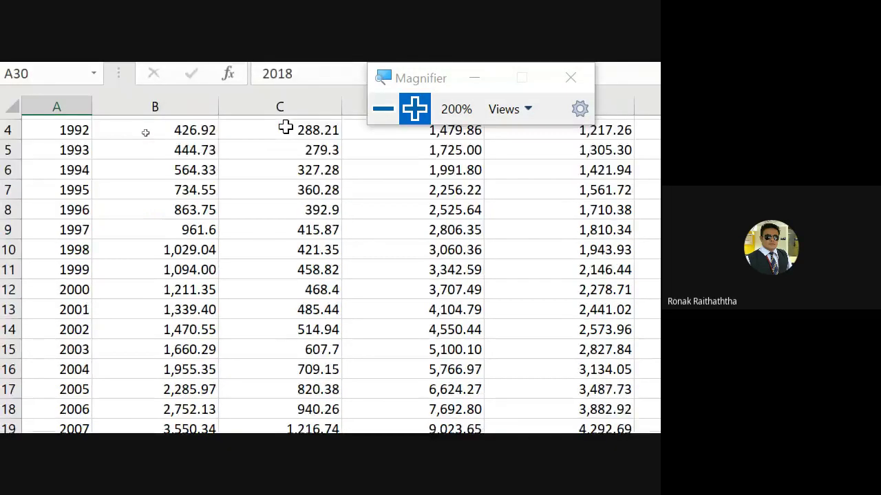
{"action": "key", "text": "ctrl+Up"}
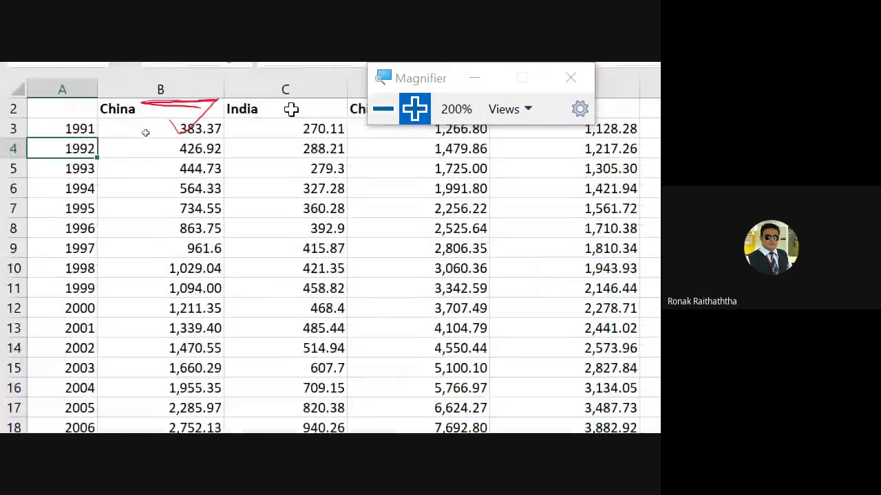
{"action": "key", "text": "ctrl+Up"}
{"action": "key", "text": "Down"}
{"action": "key", "text": "Right"}
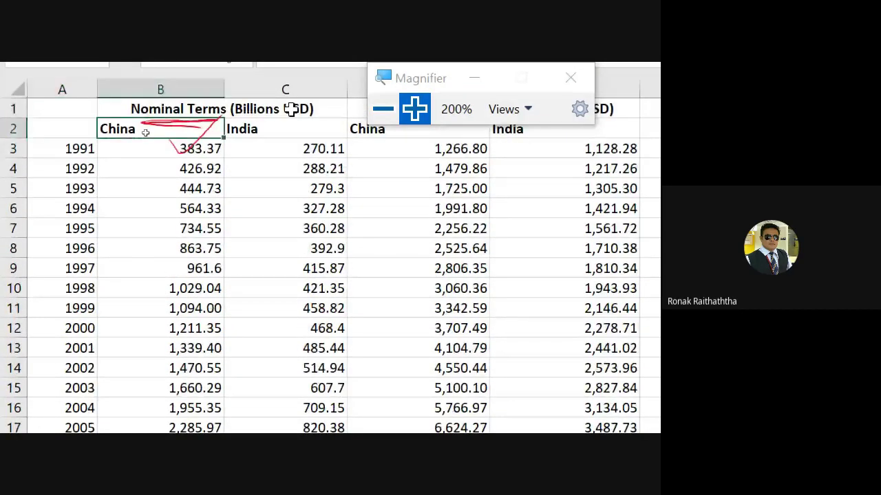
{"action": "key", "text": "Down"}
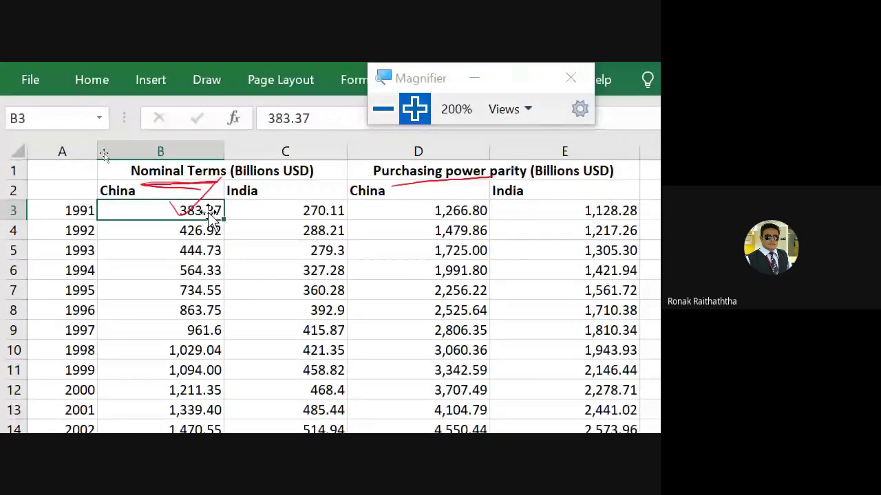
{"action": "key", "text": "Left"}
{"action": "key", "text": "Up"}
{"action": "key", "text": "Down"}
{"action": "key", "text": "Right"}
{"action": "key", "text": "Up"}
{"action": "key", "text": "Up"}
{"action": "key", "text": "Down"}
{"action": "key", "text": "Down"}
{"action": "key", "text": "Left"}
{"action": "key", "text": "Up"}
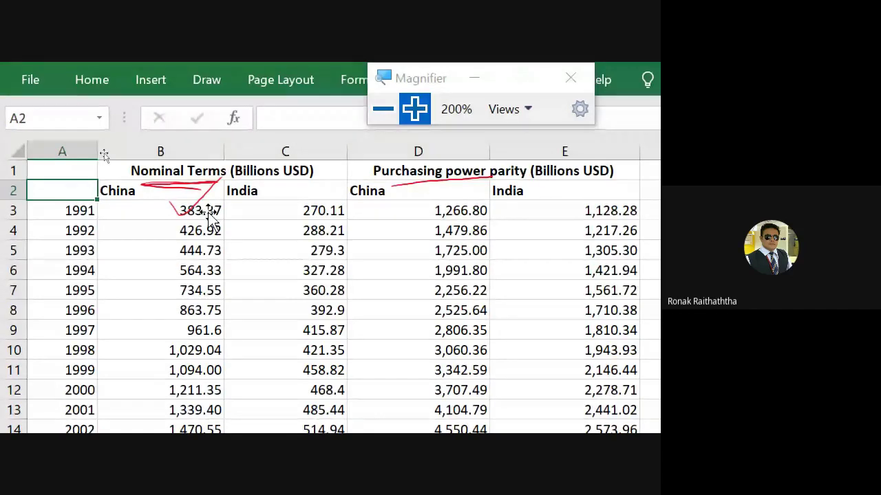
{"action": "key", "text": "Right"}
{"action": "key", "text": "Down"}
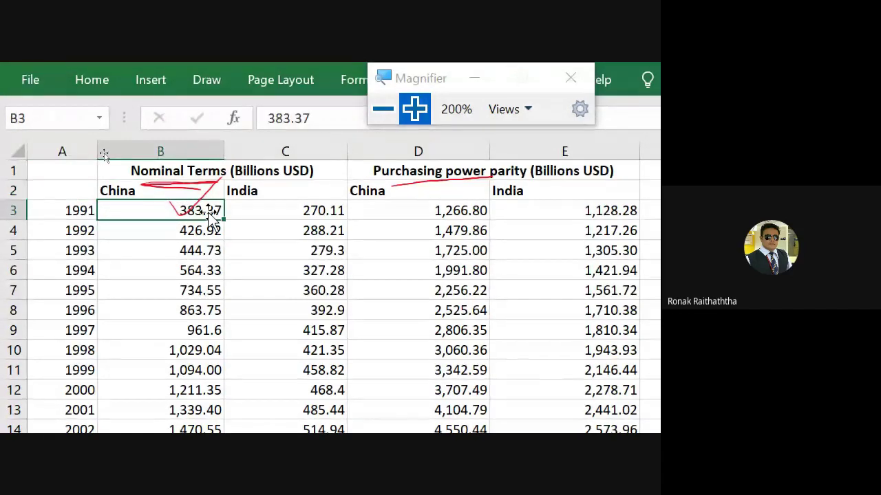
{"action": "key", "text": "Left"}
Extend the selection across India's 1991 value and down through the last data row.
{"action": "key", "text": "Right"}
{"action": "key", "text": "shift+Right"}
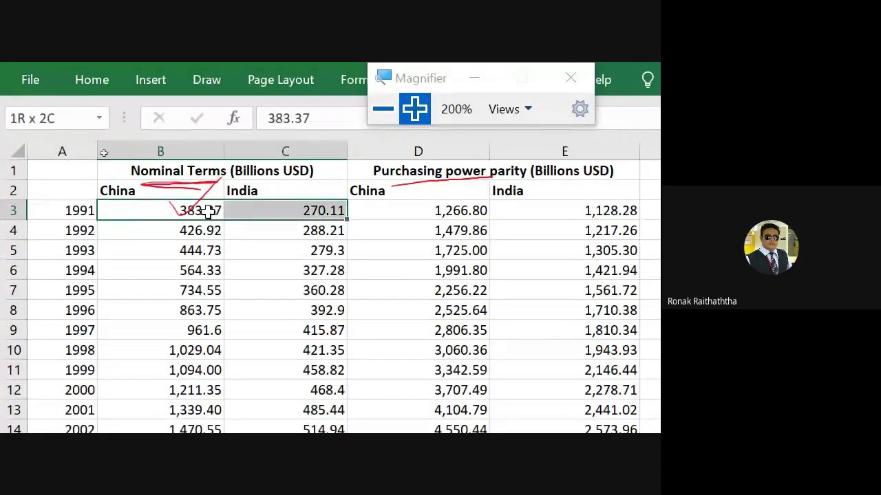
{"action": "key", "text": "ctrl+shift+Down"}
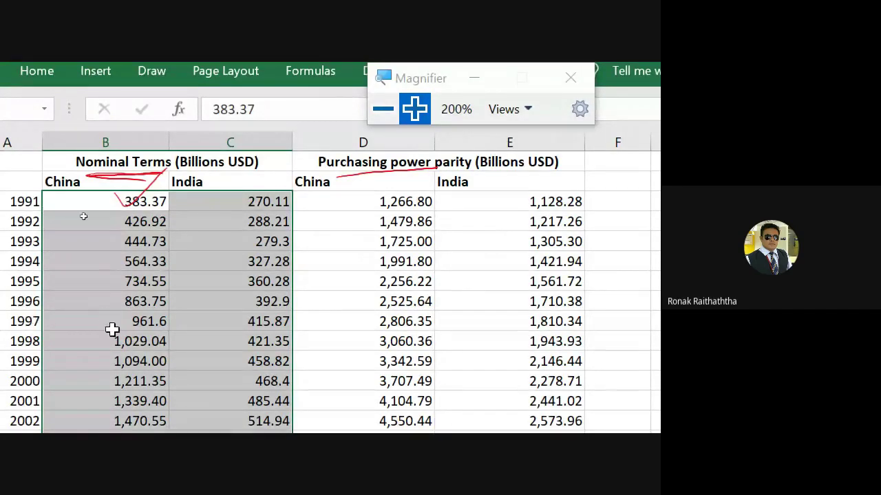
{"action": "scroll", "coordinate": [103, 361], "scroll_direction": "down", "scroll_amount": 2}
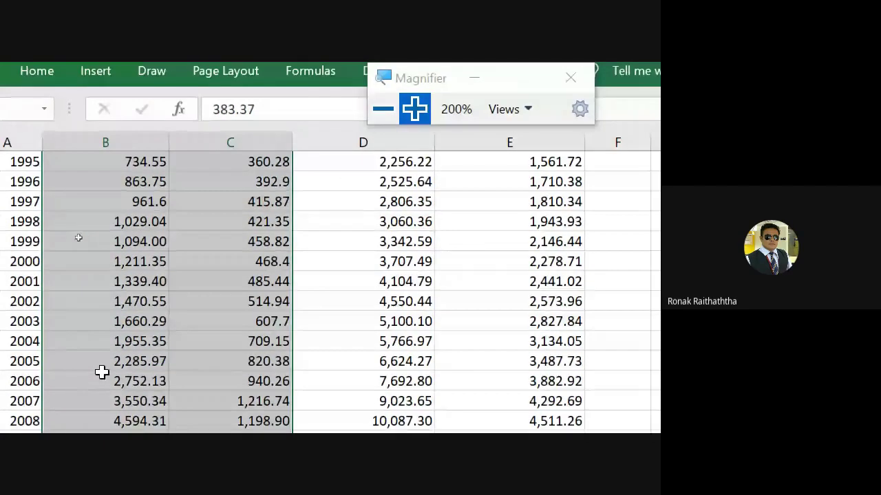
{"action": "scroll", "coordinate": [102, 372], "scroll_direction": "down", "scroll_amount": 1}
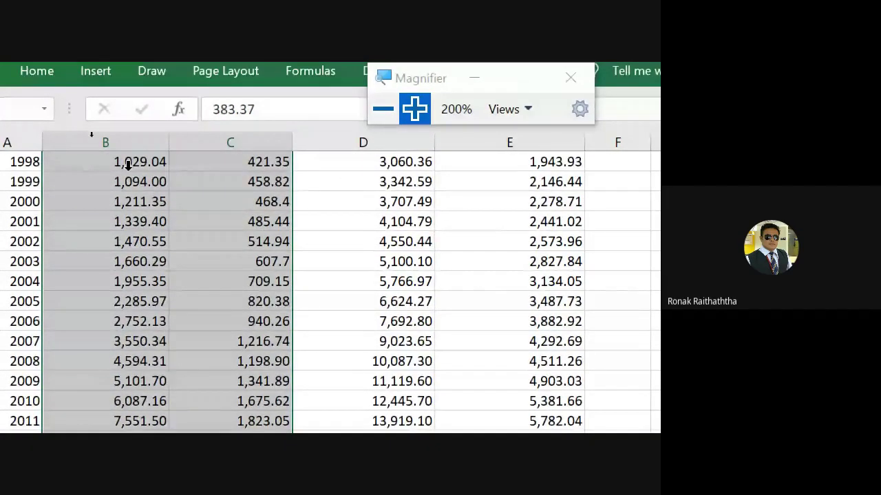
{"action": "scroll", "coordinate": [124, 166], "scroll_direction": "up", "scroll_amount": 3}
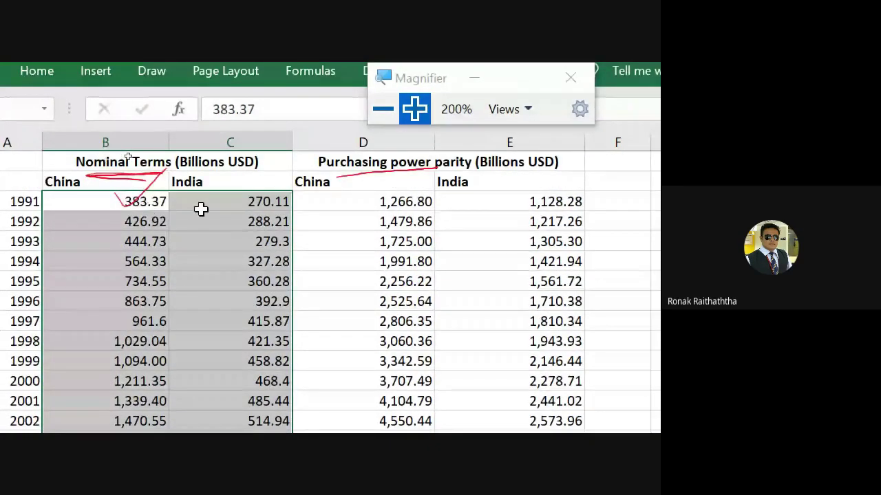
Delete the red ink stroke under Nominal Terms and select China and India nominal GDP through 2018.
{"action": "left_click", "coordinate": [126, 178]}
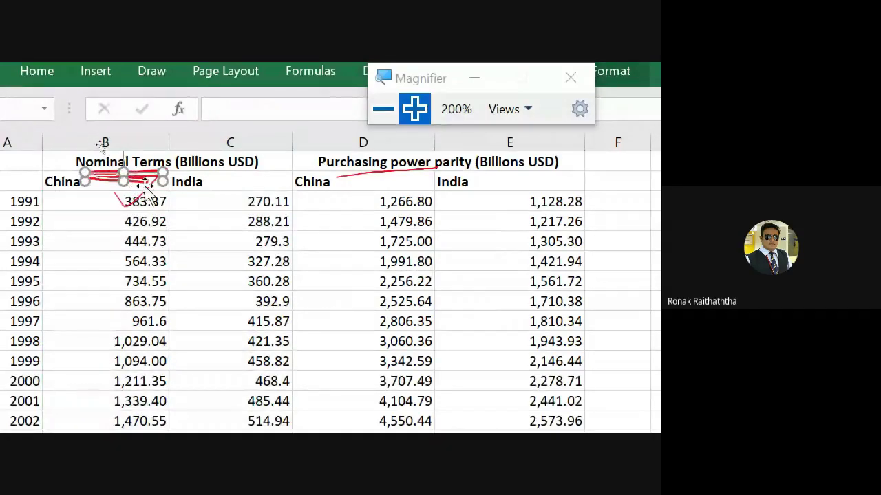
{"action": "key", "text": "Delete"}
{"action": "left_click_drag", "start_coordinate": [128, 177], "coordinate": [227, 202]}
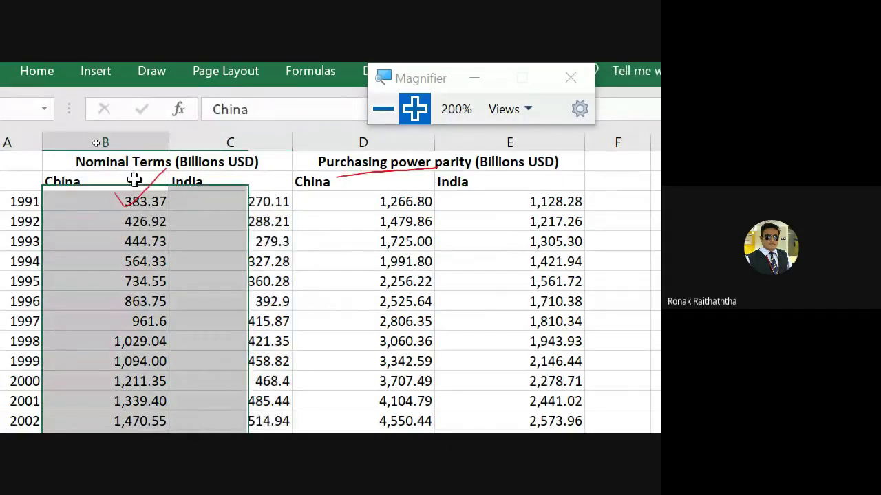
{"action": "mouse_move", "coordinate": [220, 402]}
{"action": "left_mouse_down"}
{"action": "mouse_move", "coordinate": [219, 411]}
{"action": "mouse_move", "coordinate": [260, 333]}
{"action": "left_mouse_up"}
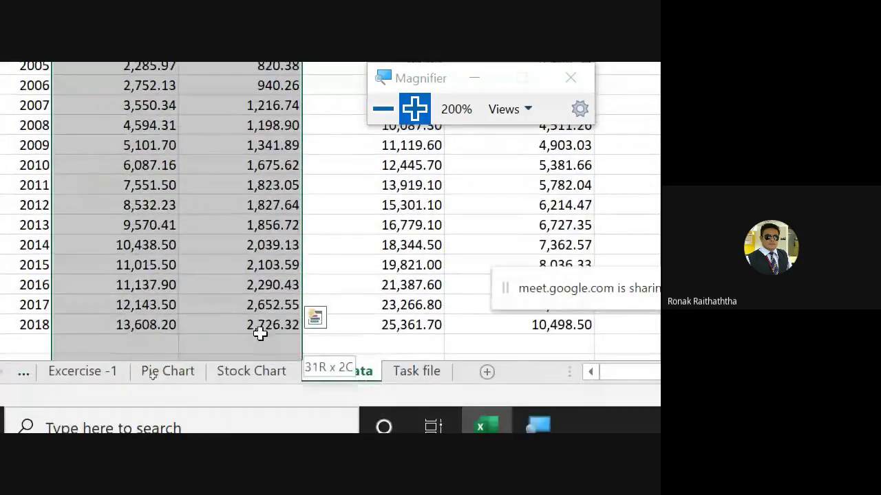
{"action": "left_click_drag", "start_coordinate": [260, 334], "coordinate": [276, 321]}
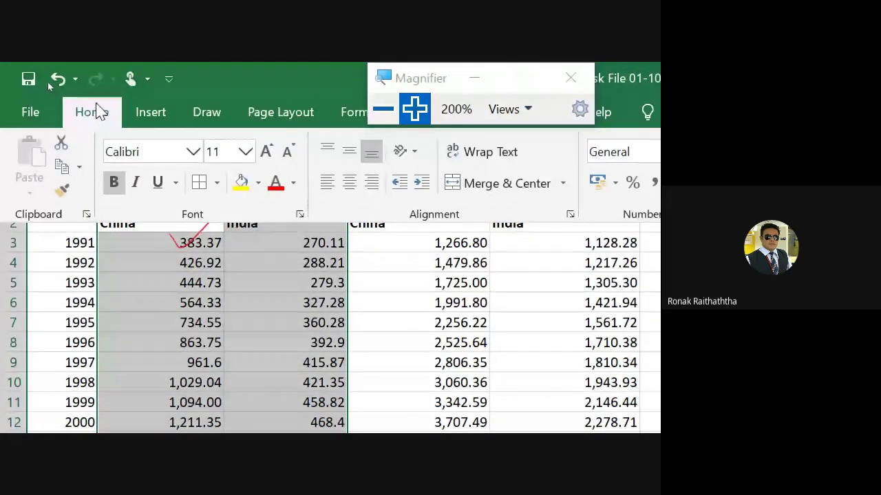
Browse the Column and Stock chart menus, then choose More Stock Charts for the full chart list.
{"action": "left_click", "coordinate": [151, 112]}
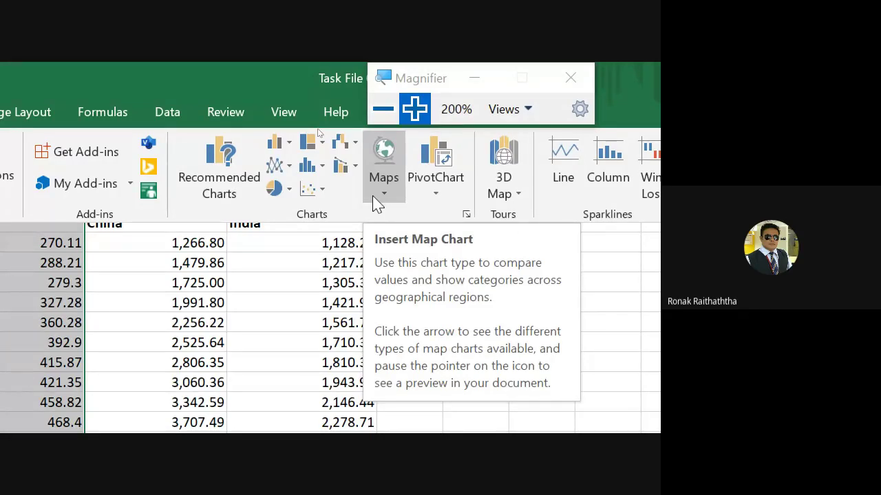
{"action": "left_click", "coordinate": [276, 143]}
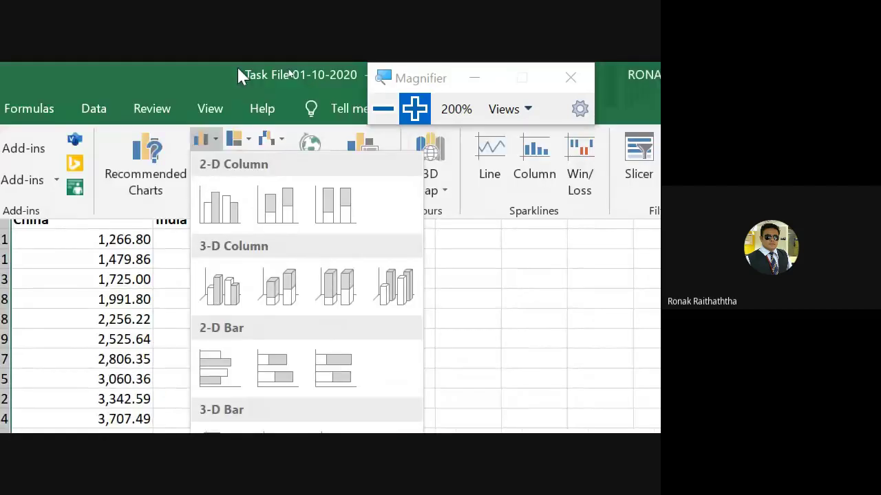
{"action": "left_click", "coordinate": [281, 137]}
{"action": "left_click", "coordinate": [280, 138]}
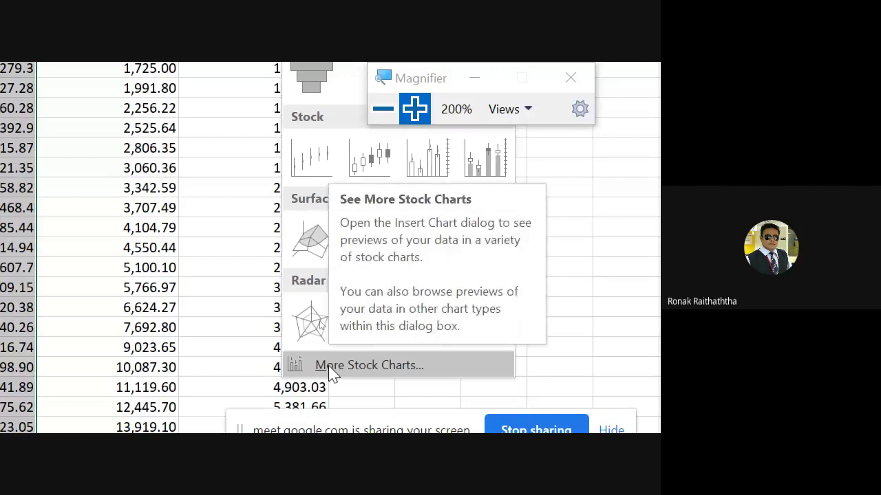
{"action": "left_click", "coordinate": [328, 365]}
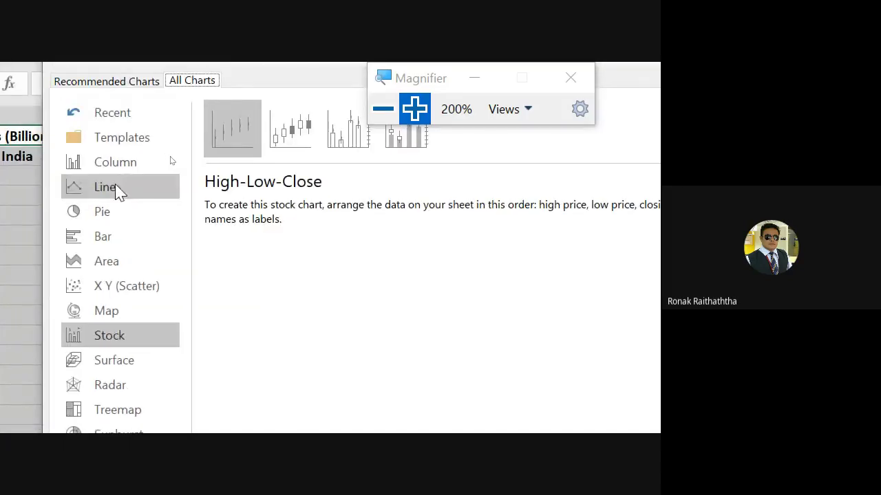
Insert an Area chart of the China and India nominal GDP data.
{"action": "left_click", "coordinate": [115, 263]}
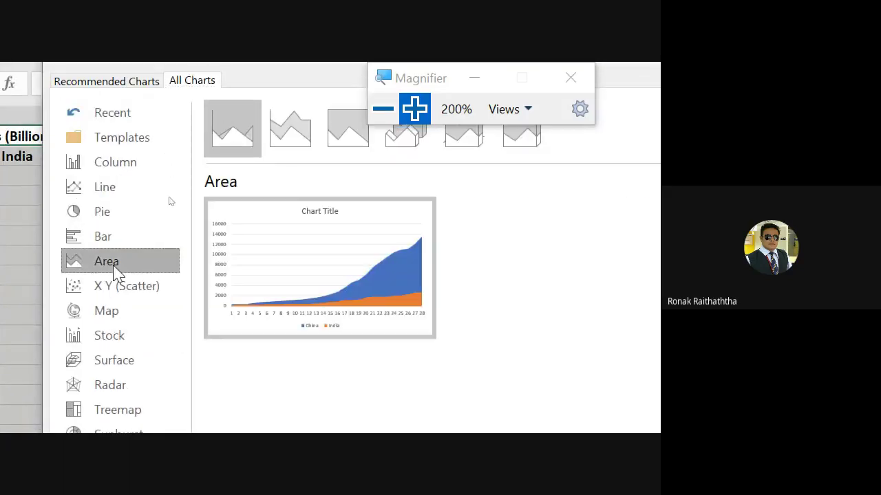
{"action": "mouse_move", "coordinate": [245, 107]}
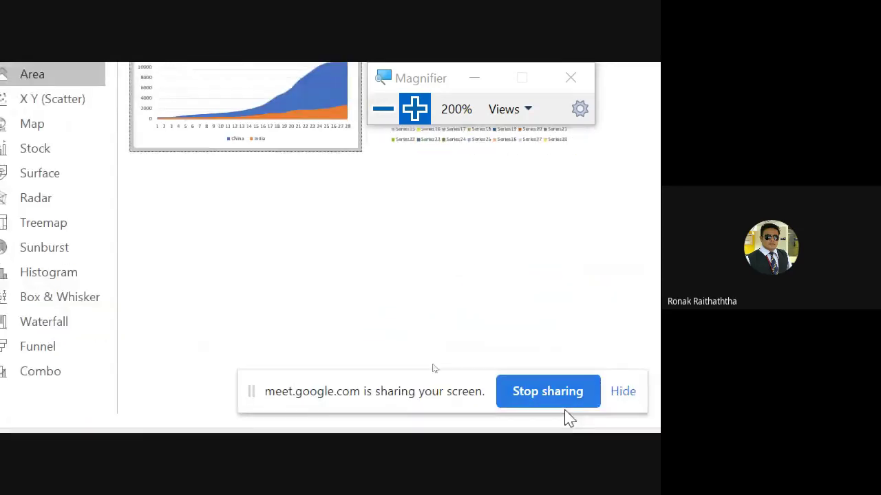
{"action": "left_click", "coordinate": [604, 413]}
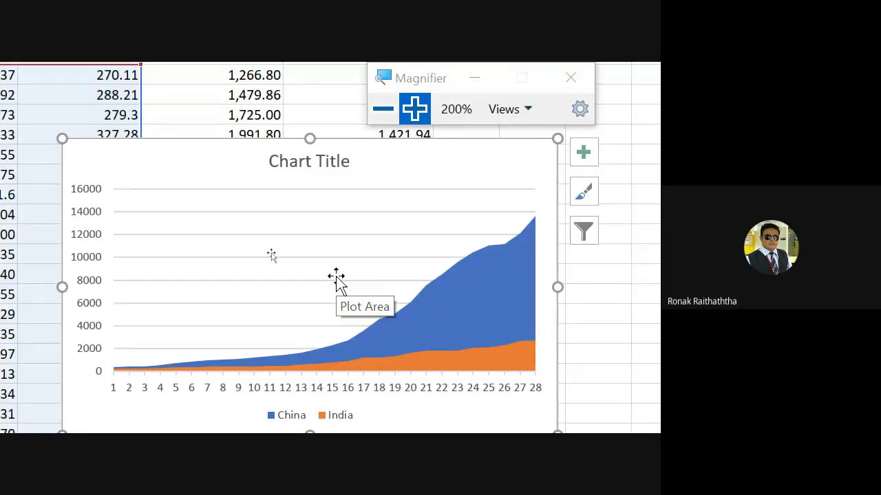
{"action": "left_click", "coordinate": [501, 287]}
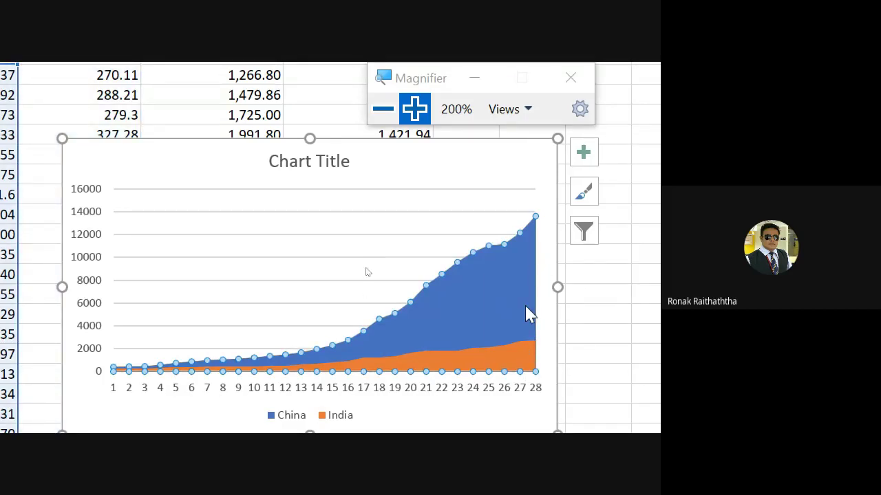
{"action": "left_click", "coordinate": [394, 206]}
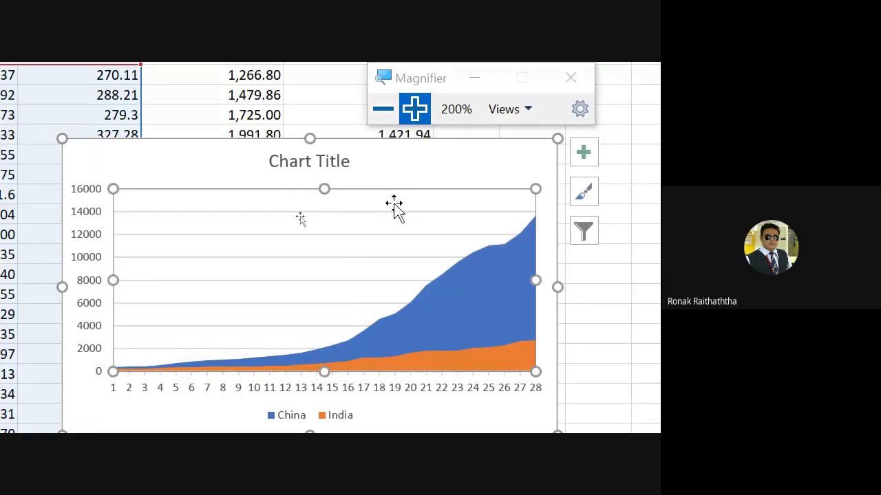
{"action": "left_click", "coordinate": [494, 368]}
{"action": "left_click", "coordinate": [498, 311]}
{"action": "scroll", "coordinate": [496, 310], "scroll_direction": "down", "scroll_amount": 1}
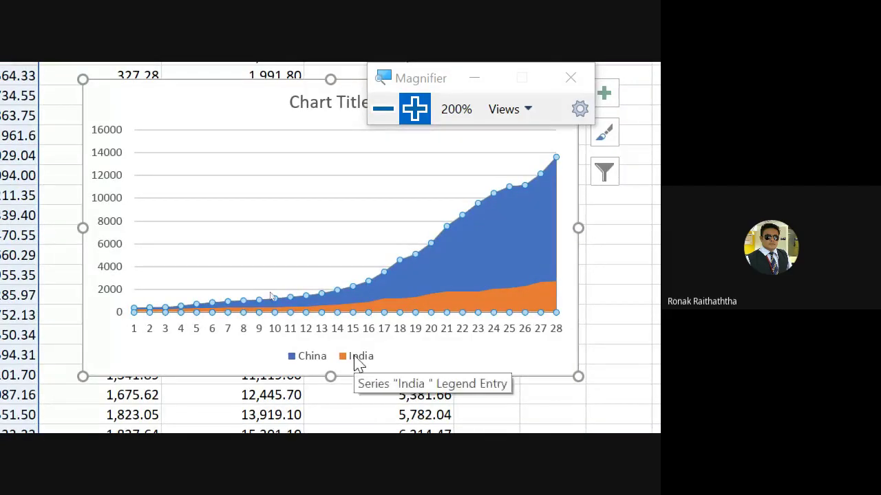
{"action": "left_click", "coordinate": [269, 117]}
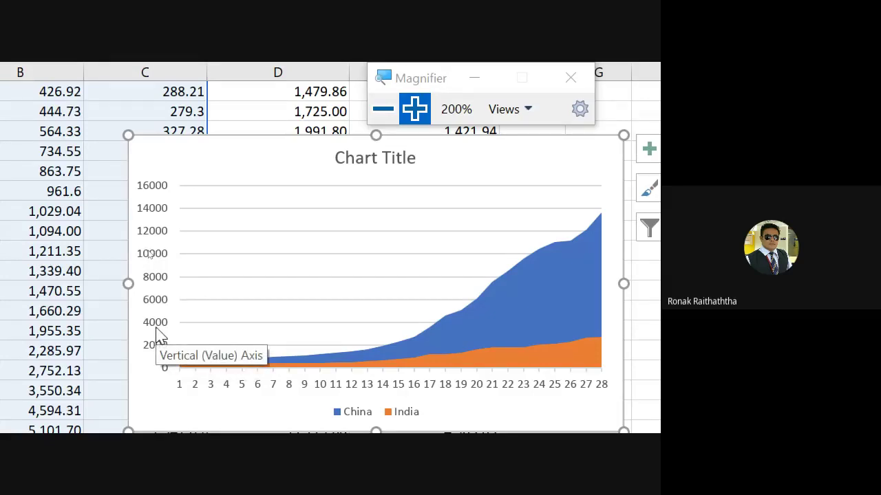
Select the horizontal year axis in Format Axis, then go to the Task file sheet.
{"action": "left_click", "coordinate": [196, 389]}
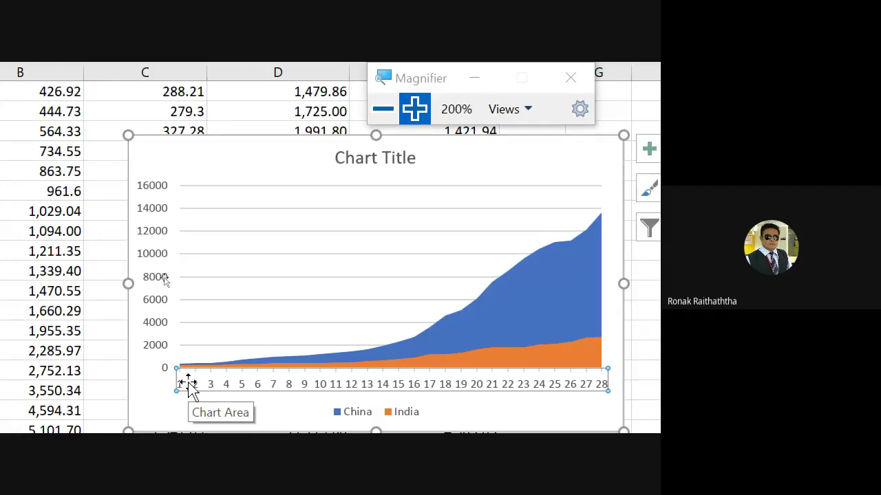
{"action": "left_click", "coordinate": [383, 109]}
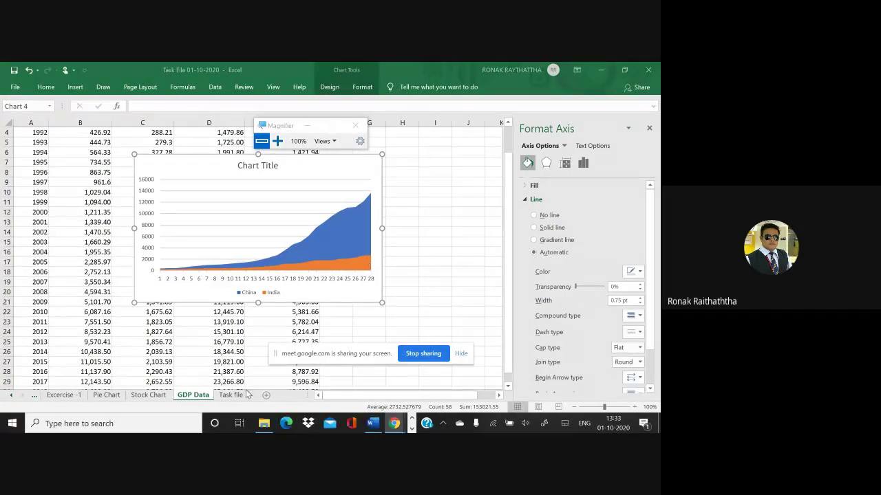
{"action": "left_click", "coordinate": [330, 279]}
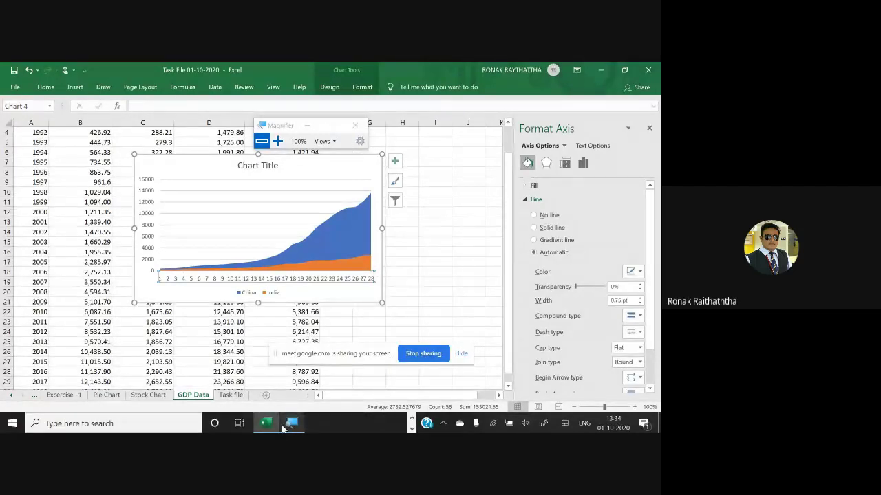
{"action": "left_click", "coordinate": [230, 395]}
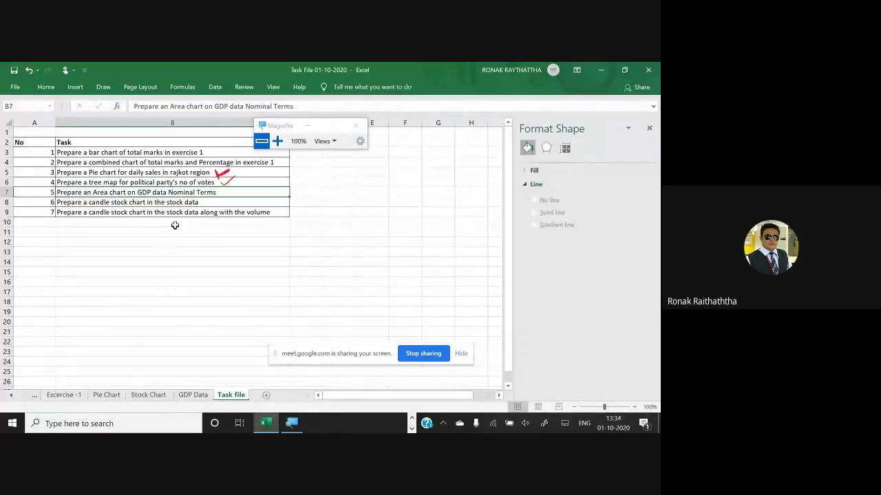
Highlight the candle stock chart tasks in B8:B9, then return to the GDP Data sheet.
{"action": "left_click_drag", "start_coordinate": [182, 202], "coordinate": [184, 212]}
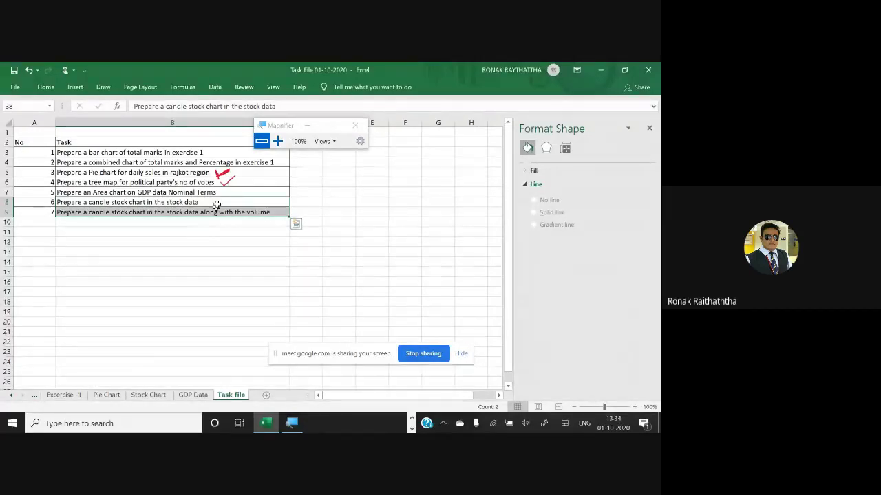
{"action": "left_click", "coordinate": [193, 395]}
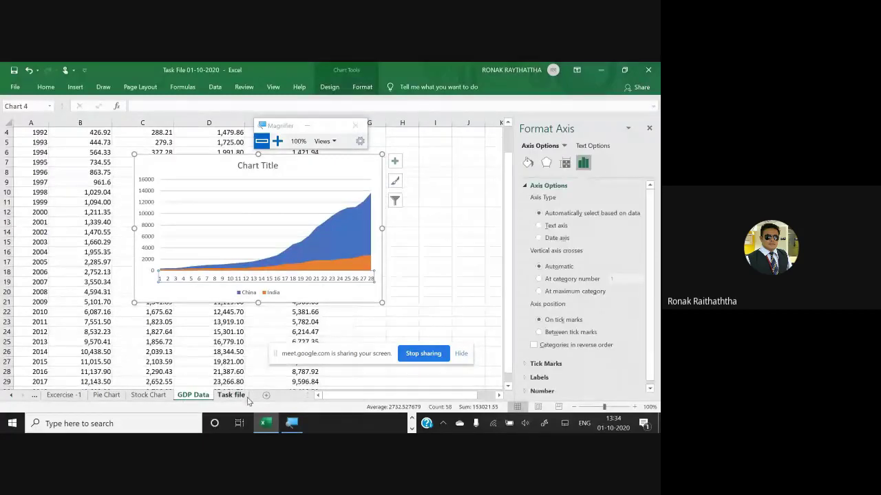
End the Google Meet screen share.
{"action": "left_click", "coordinate": [410, 356]}
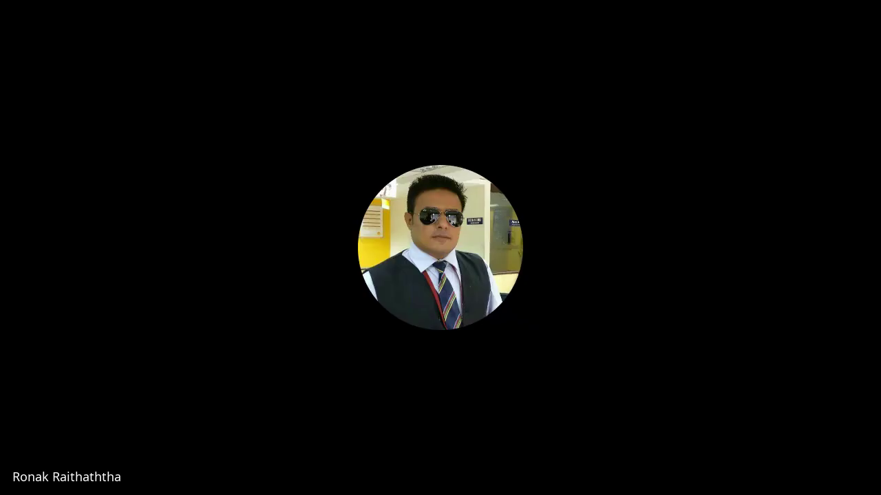